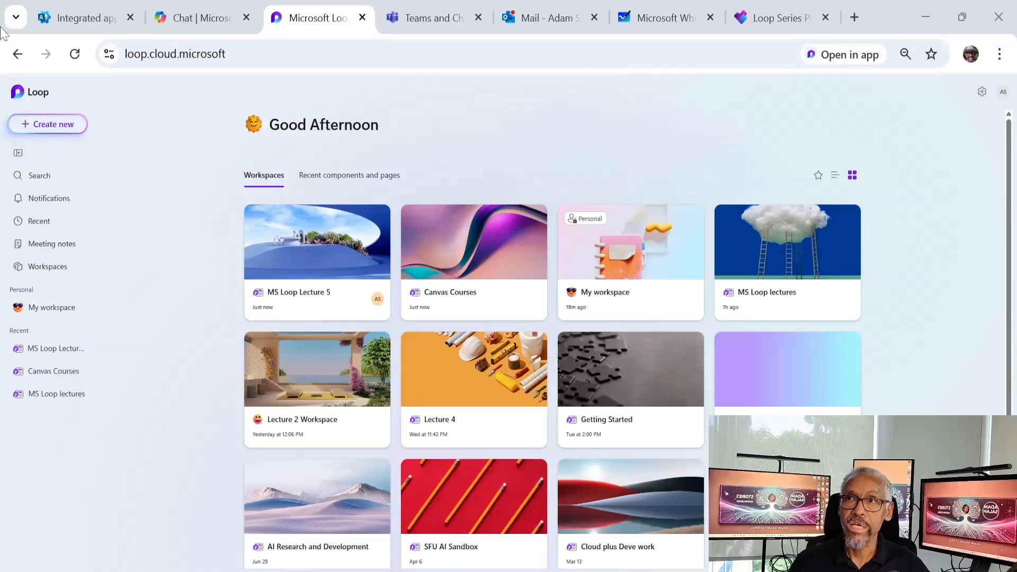
{"action": "left_click", "coordinate": [62, 129]}
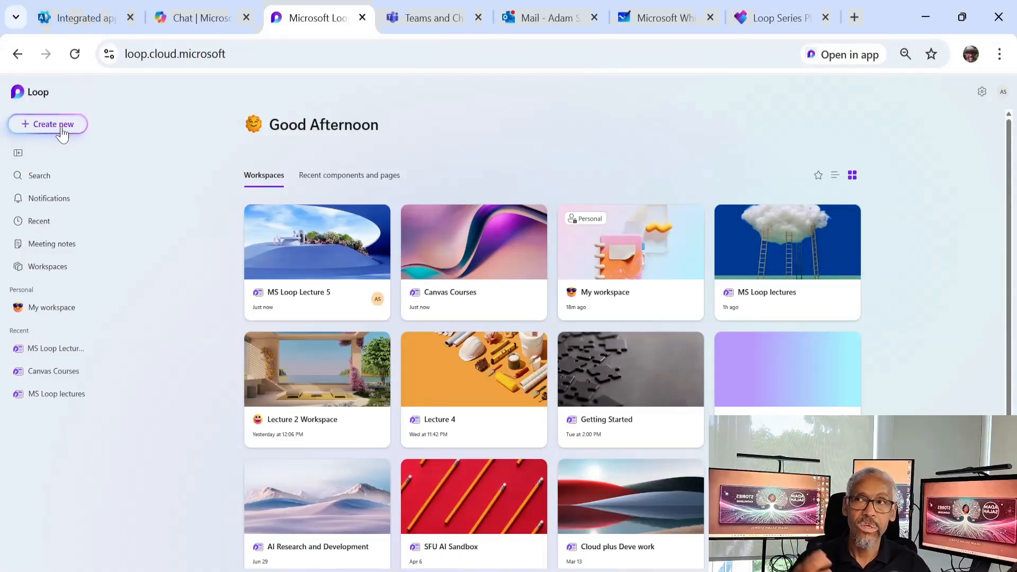
{"action": "left_click", "coordinate": [345, 54]}
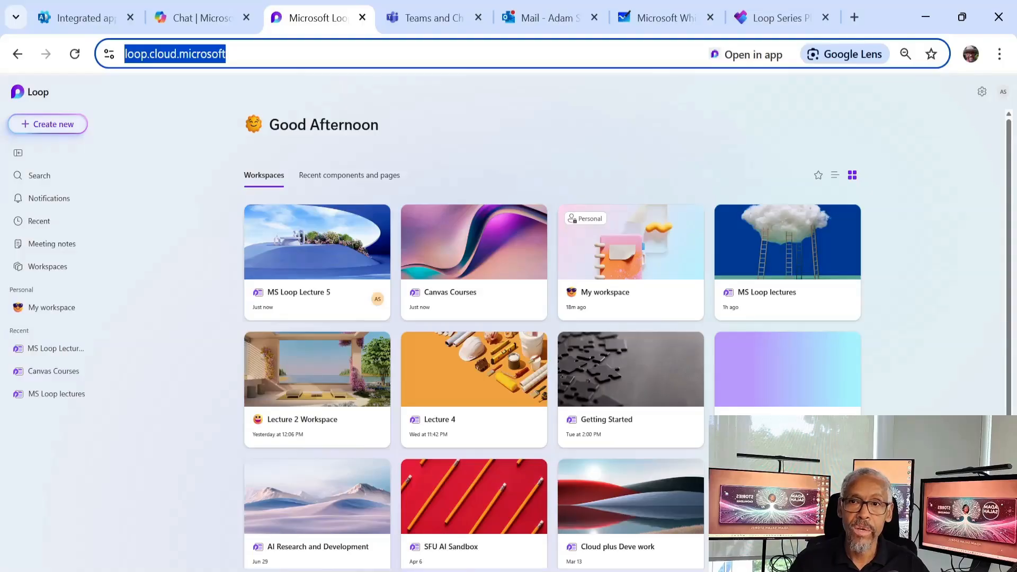
{"action": "left_click", "coordinate": [474, 540]}
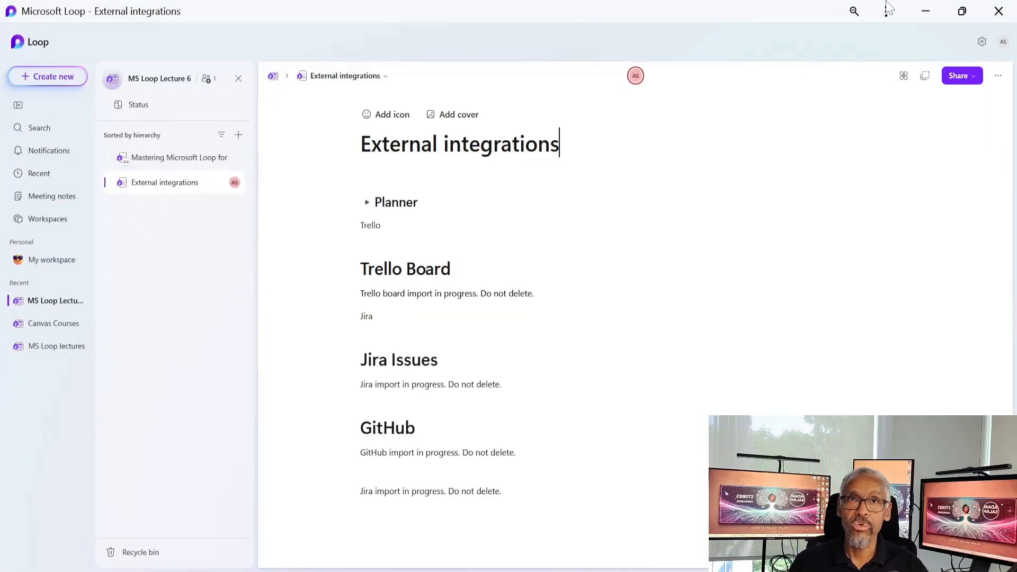
{"action": "left_click", "coordinate": [922, 15]}
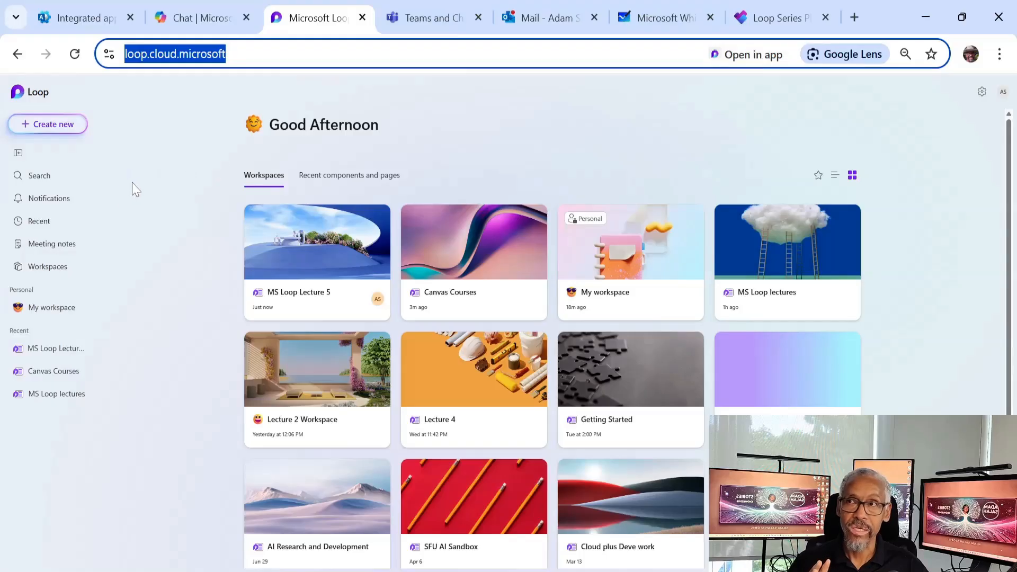
Step: Create a new workspace named "MS Loop Lecture 6" without describing its use or adding any files
{"action": "left_click", "coordinate": [51, 128]}
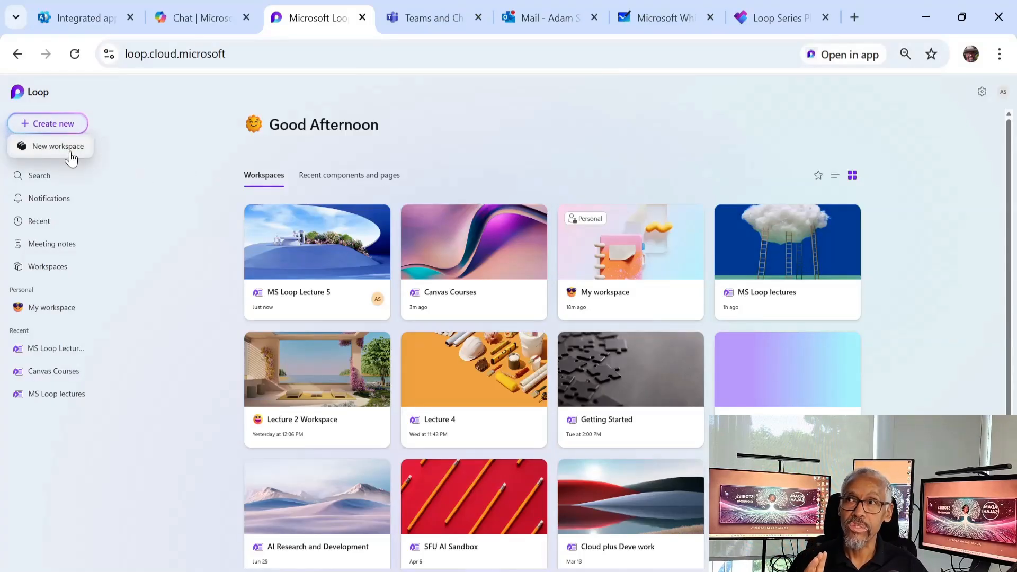
{"action": "left_click", "coordinate": [59, 146]}
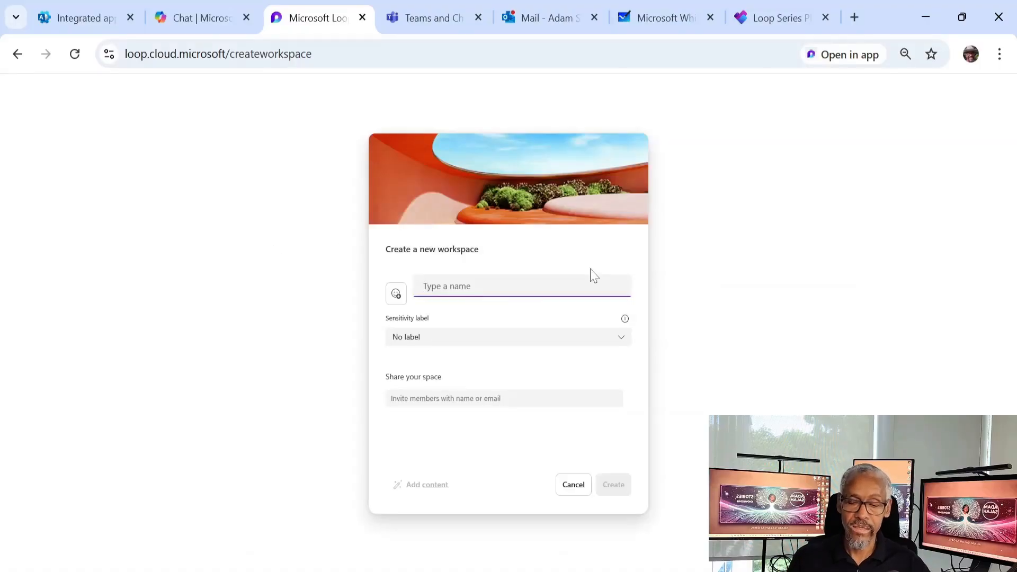
{"action": "type", "text": "MS Loop Lecture 6"}
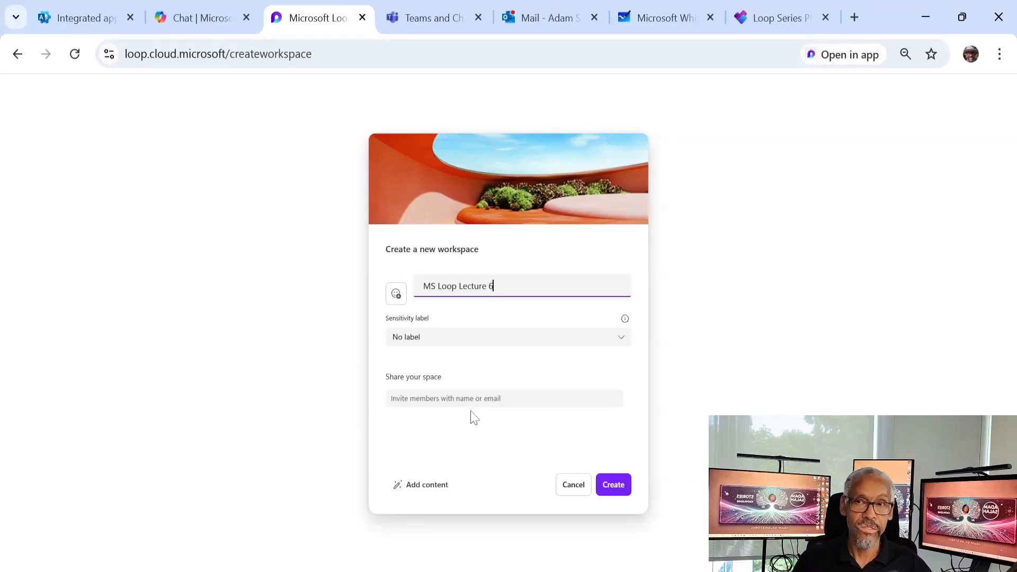
{"action": "left_click", "coordinate": [441, 486]}
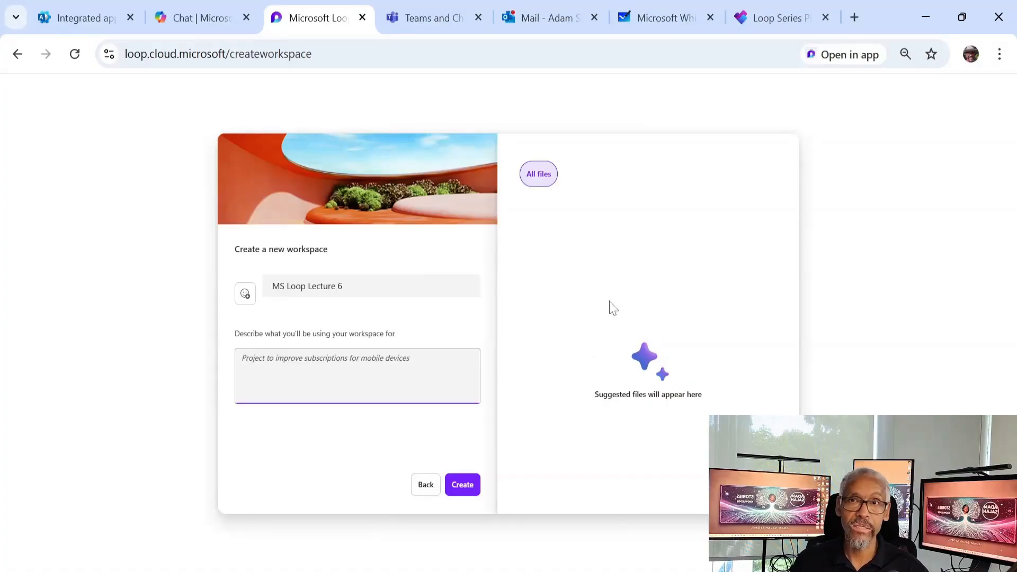
{"action": "left_click", "coordinate": [461, 490]}
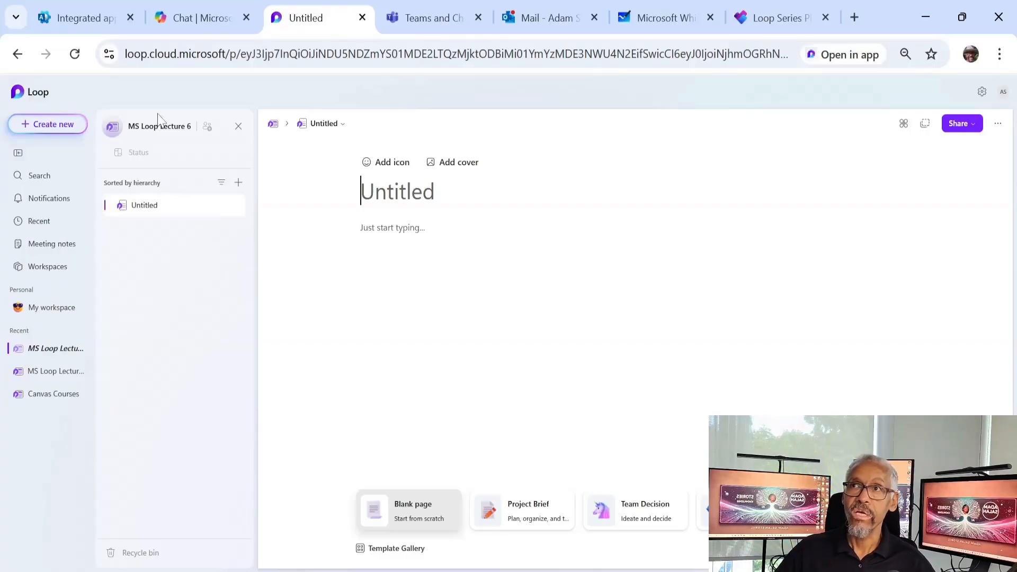
Step: Title the workspace's untitled first page "Leesson plan"
{"action": "left_click", "coordinate": [343, 127]}
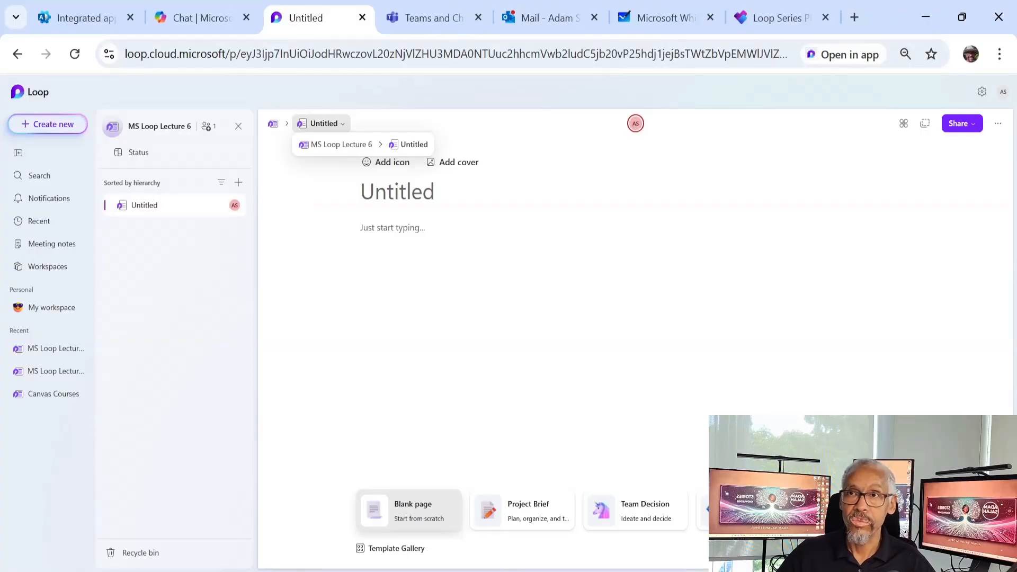
{"action": "left_click", "coordinate": [397, 191]}
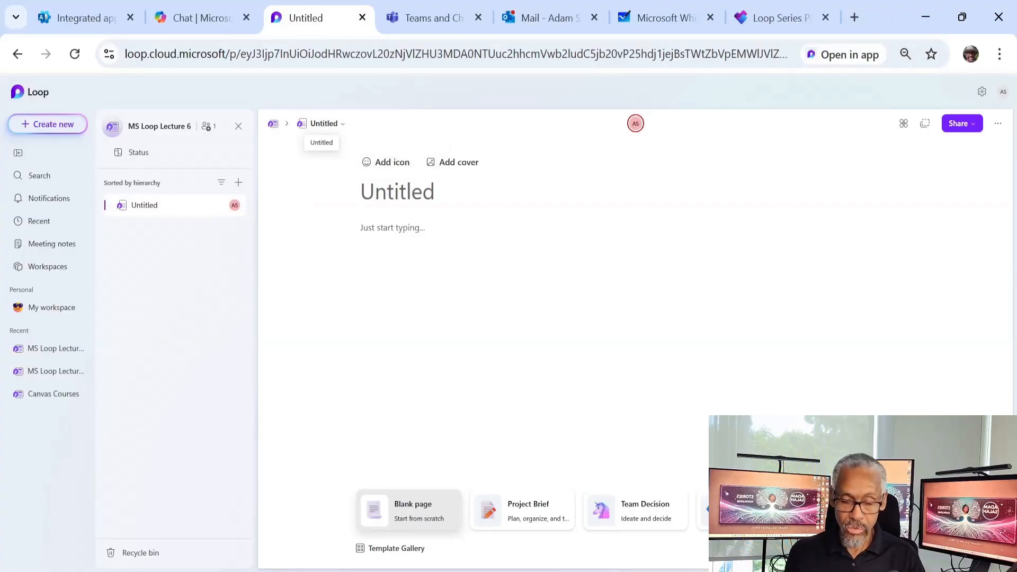
{"action": "type", "text": "Leesson plan"}
{"action": "key", "text": "Return"}
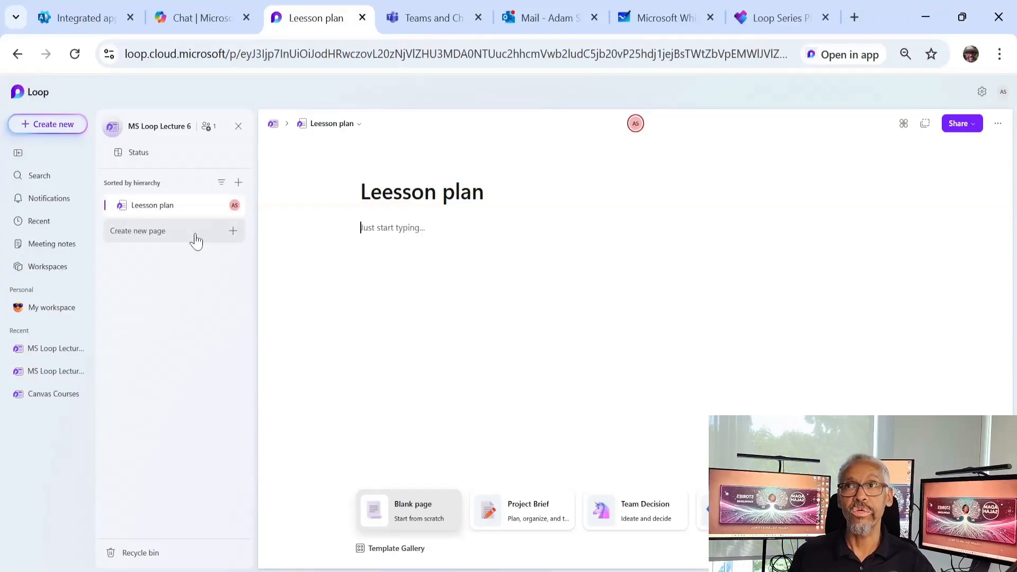
Step: Add two subpages under the "Leesson plan" page and title the first one "Outline"
{"action": "left_click", "coordinate": [220, 205]}
{"action": "left_click", "coordinate": [236, 231]}
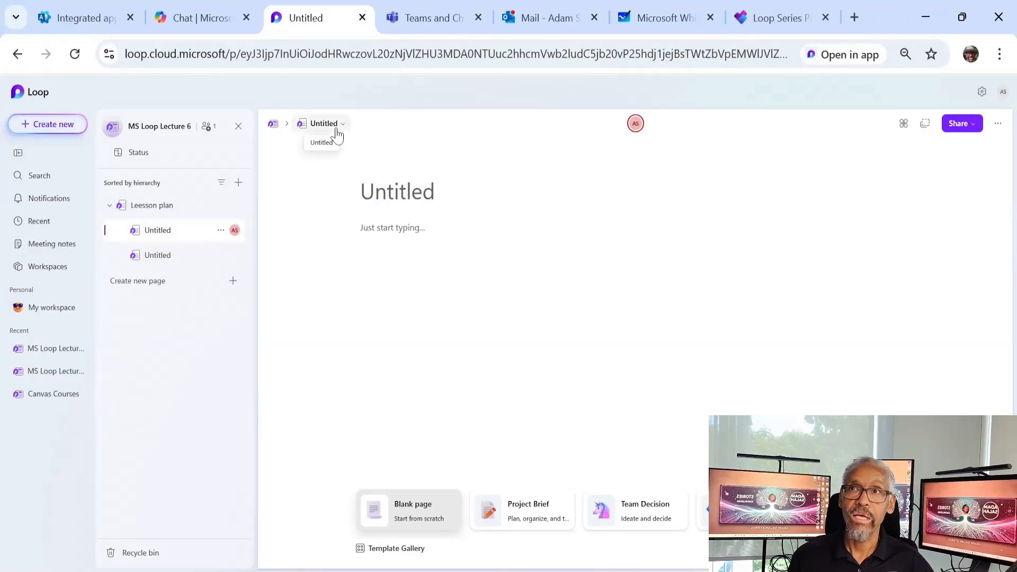
{"action": "mouse_move", "coordinate": [337, 137]}
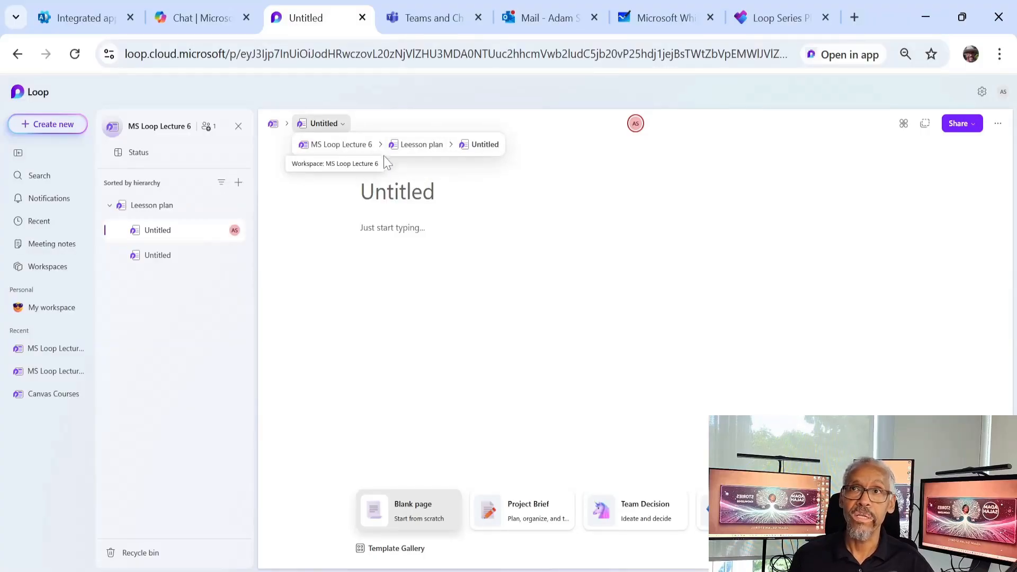
{"action": "left_click", "coordinate": [392, 192]}
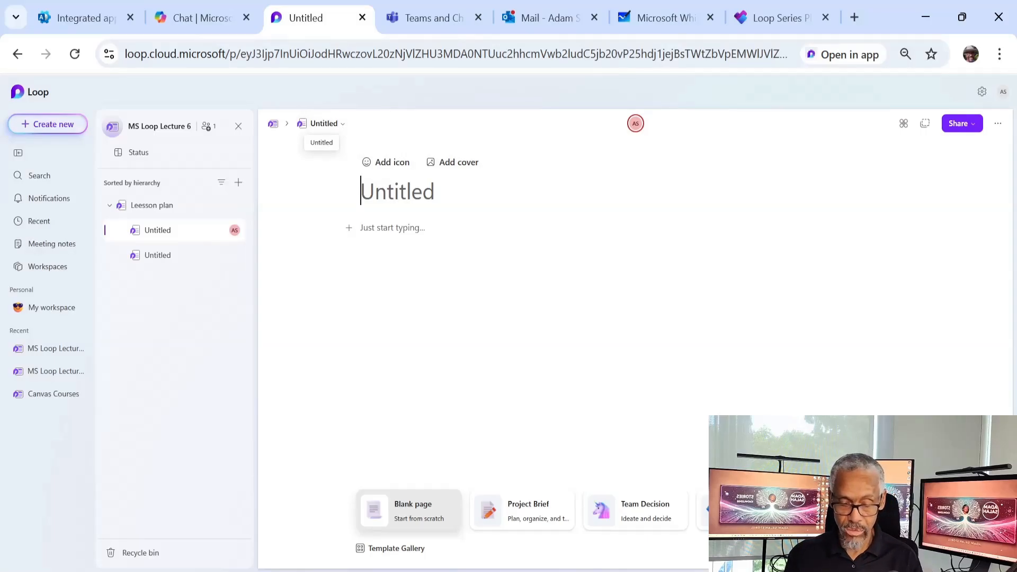
{"action": "type", "text": "Outline"}
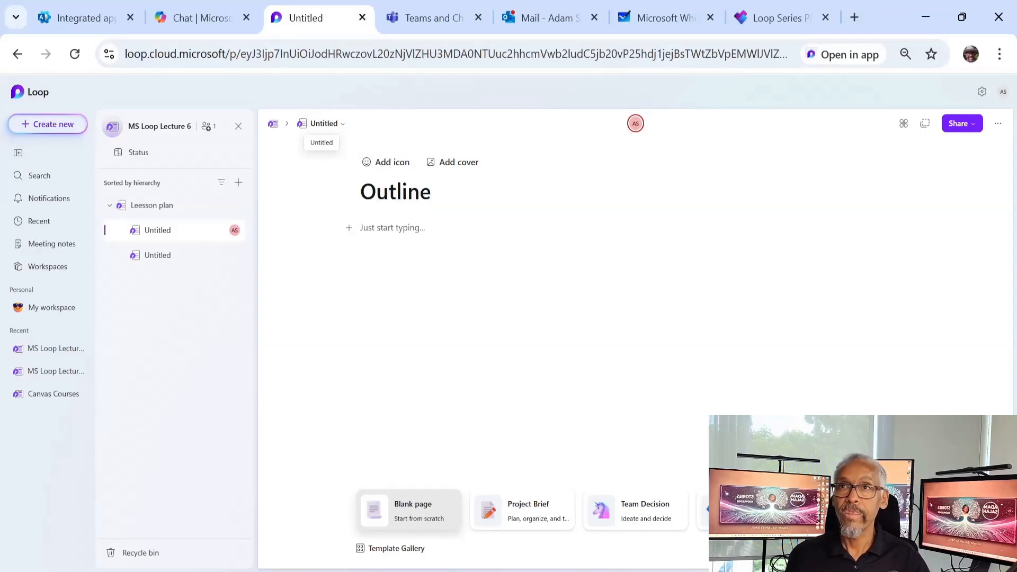
Step: Title the second subpage "Exercises" and check both subpages by opening them
{"action": "left_click", "coordinate": [180, 257]}
{"action": "type", "text": "ContentExcerci"}
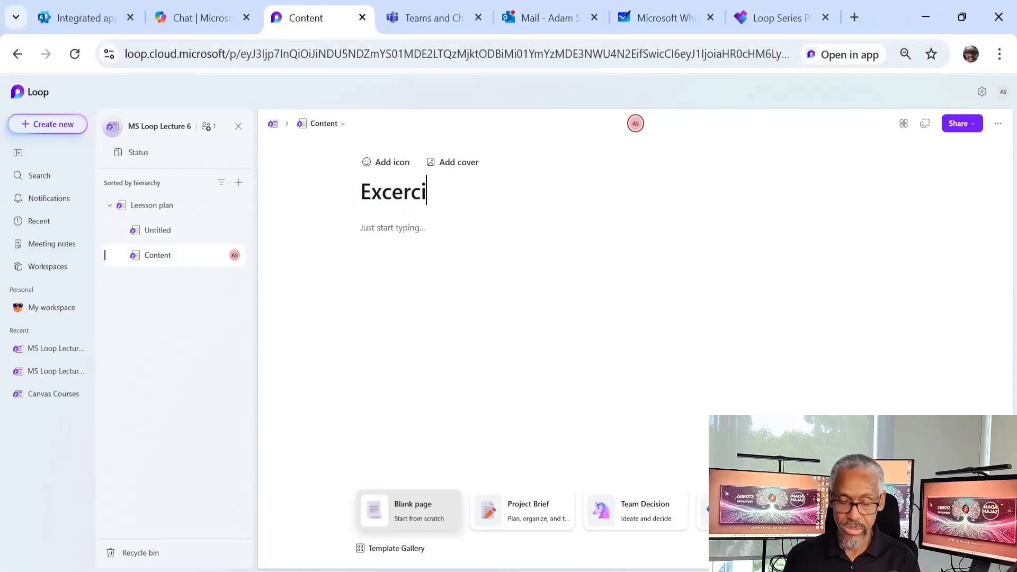
{"action": "type", "text": "ses"}
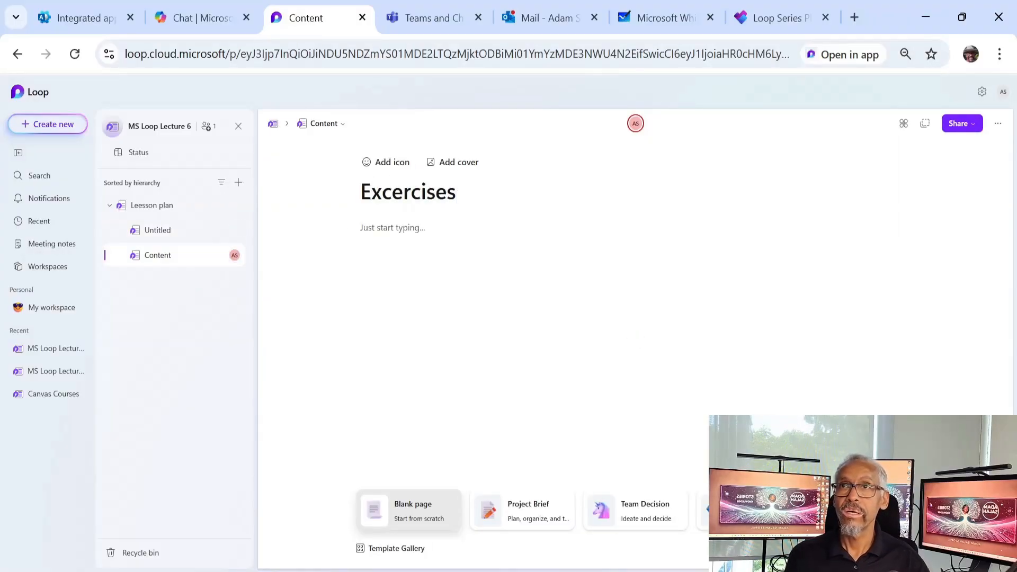
{"action": "key", "text": "Return"}
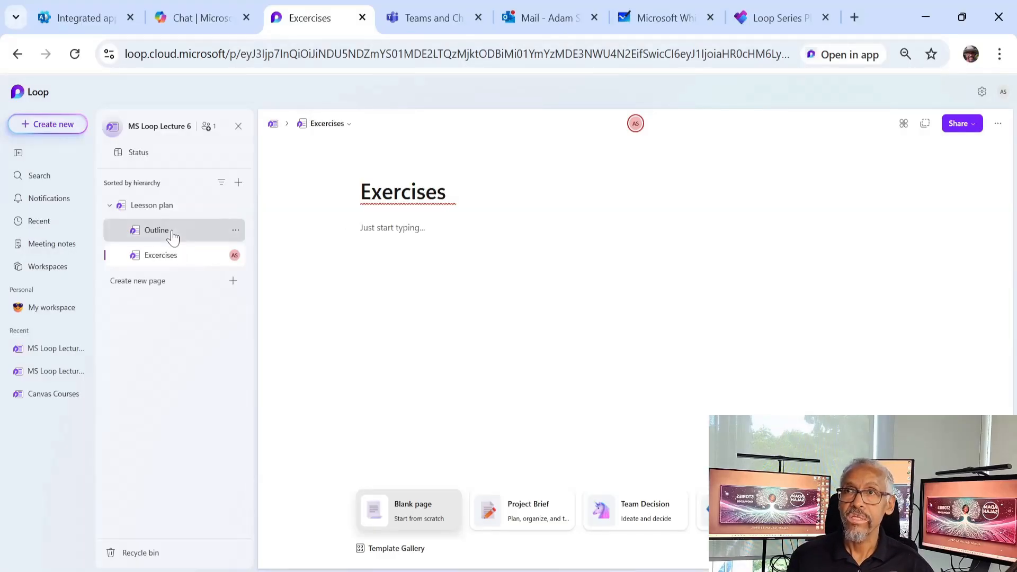
{"action": "left_click", "coordinate": [173, 236]}
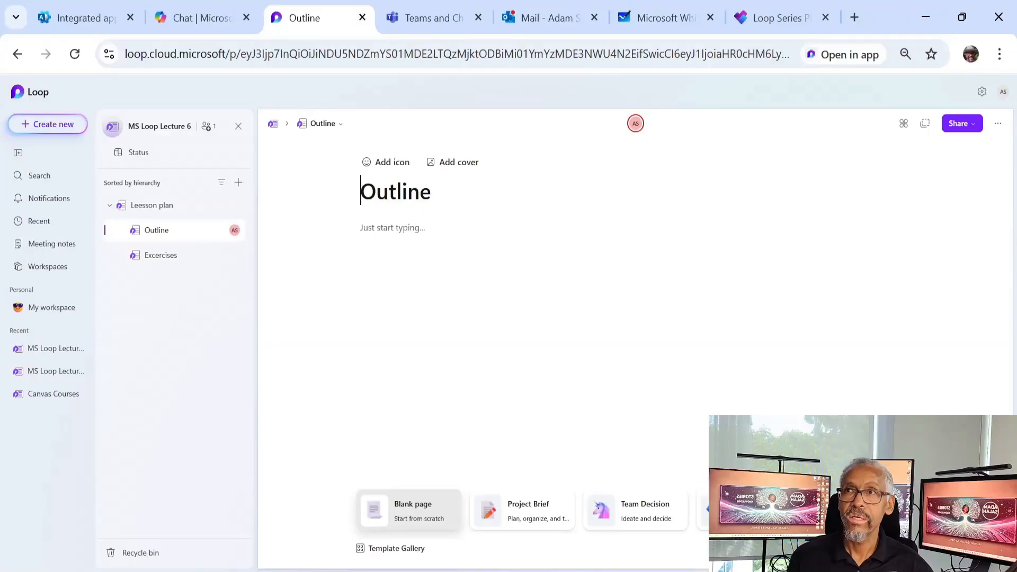
{"action": "left_click", "coordinate": [164, 257]}
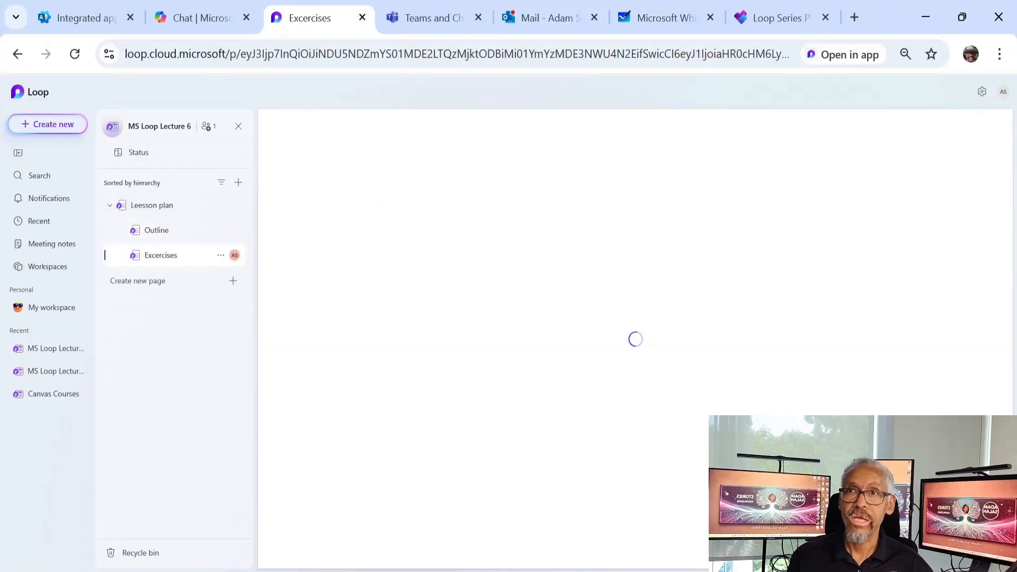
Step: Write the lines "Introduction", "Worspace" and "Pages" in the body of the "Leesson plan" page
{"action": "left_click", "coordinate": [152, 205]}
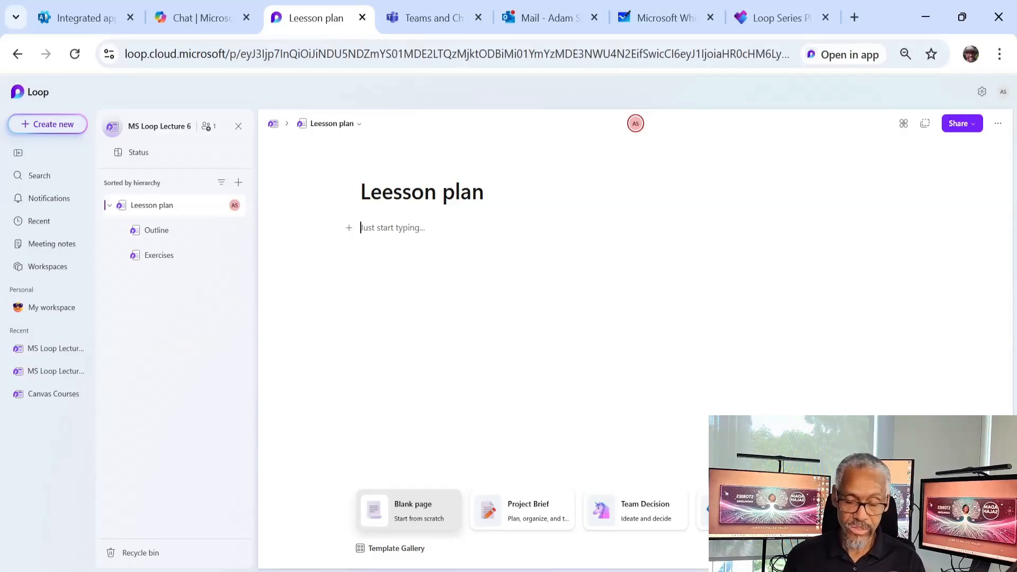
{"action": "type", "text": "Introduc"}
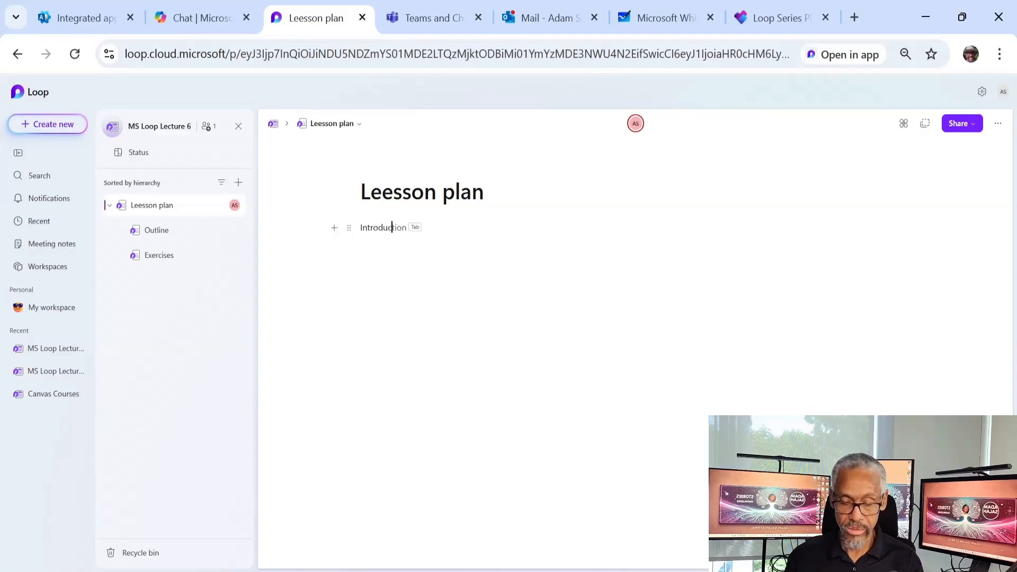
{"action": "key", "text": "Tab"}
{"action": "key", "text": "Return"}
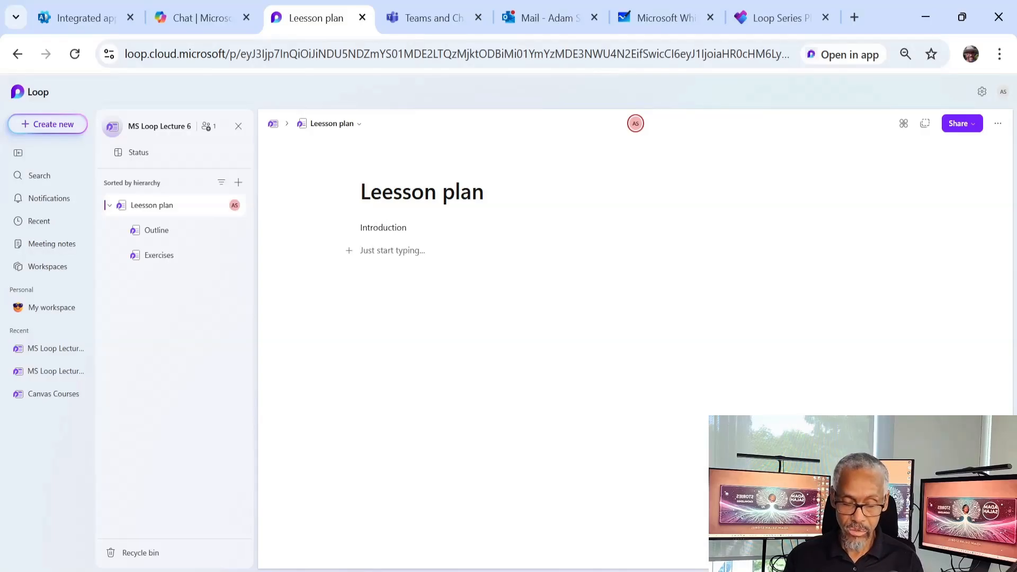
{"action": "type", "text": "Worspace"}
{"action": "key", "text": "Return"}
{"action": "type", "text": "Pages"}
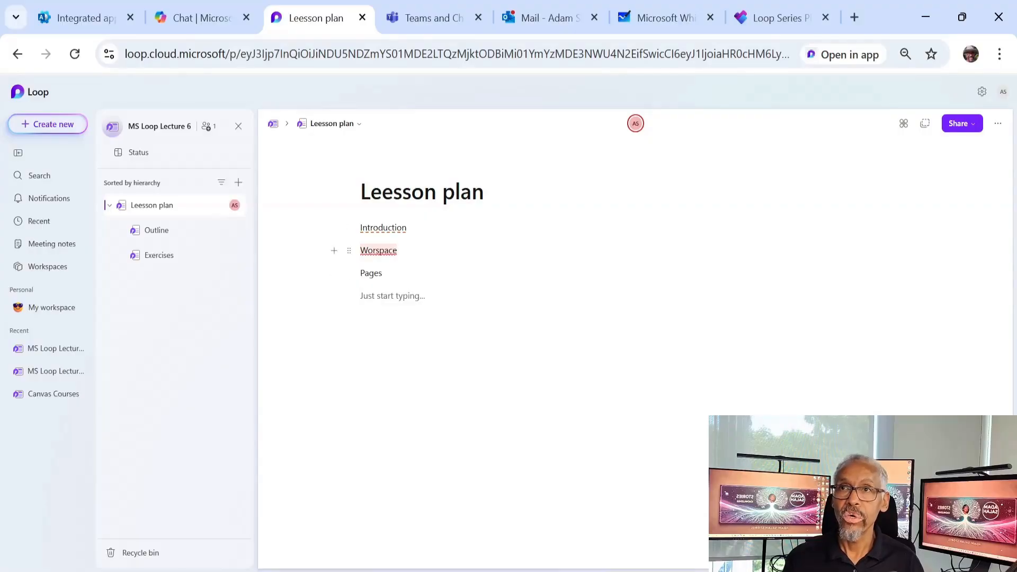
Step: Correct "Worspace" to the suggested spelling "Workspace" and format the "Introduction" line as Heading 2
{"action": "left_click", "coordinate": [376, 250]}
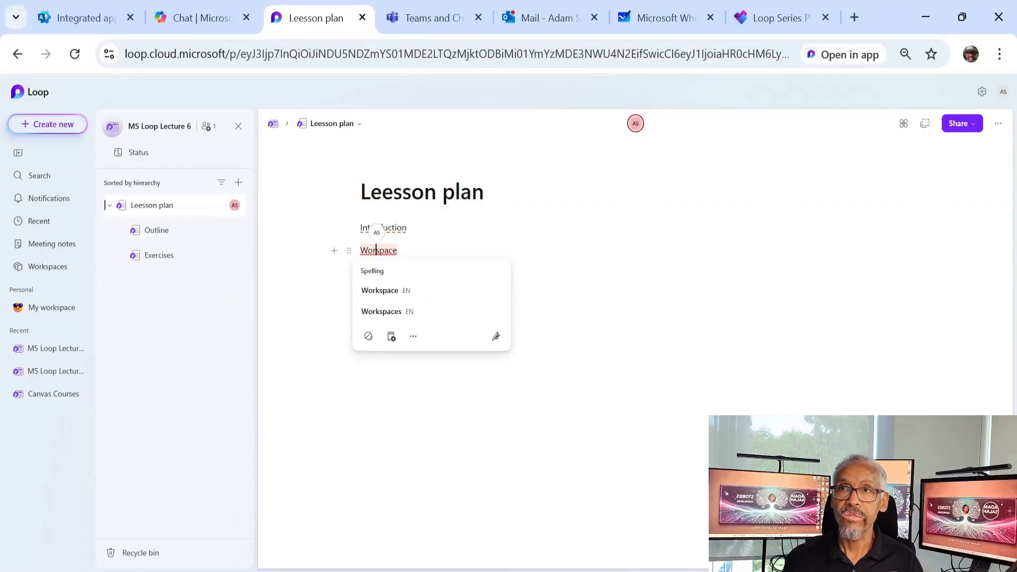
{"action": "left_click", "coordinate": [385, 292]}
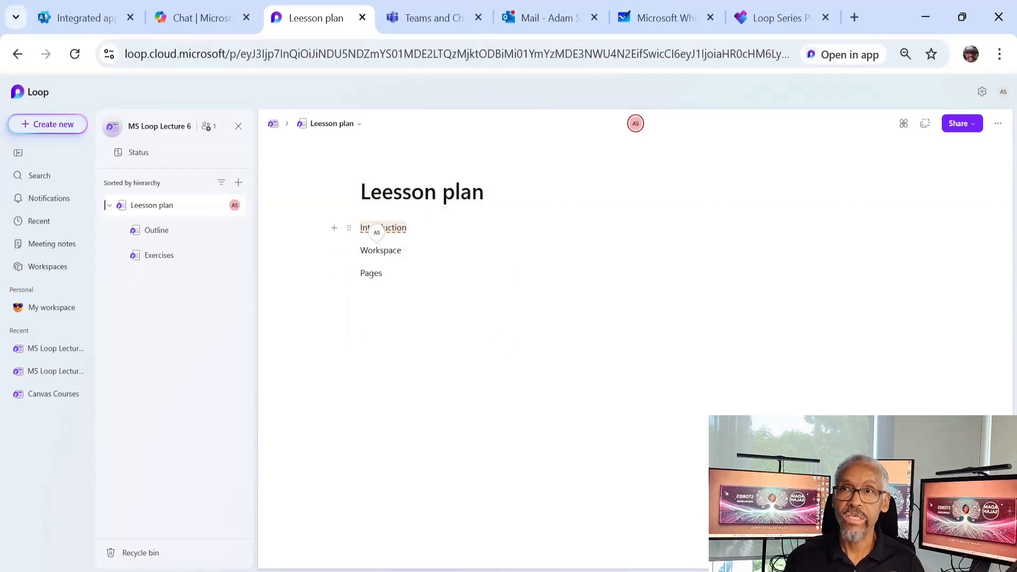
{"action": "left_click", "coordinate": [403, 228]}
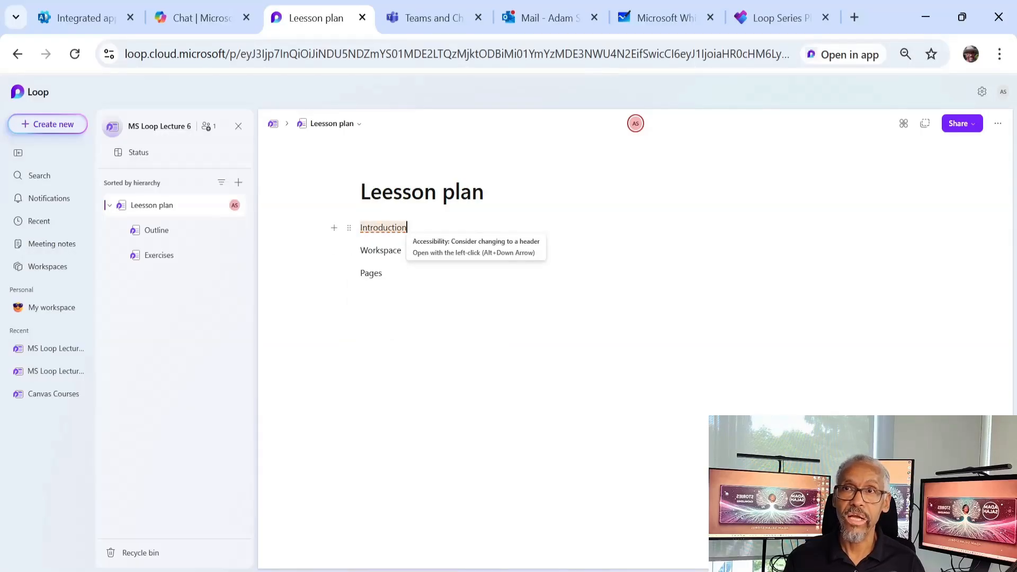
{"action": "left_click", "coordinate": [392, 228]}
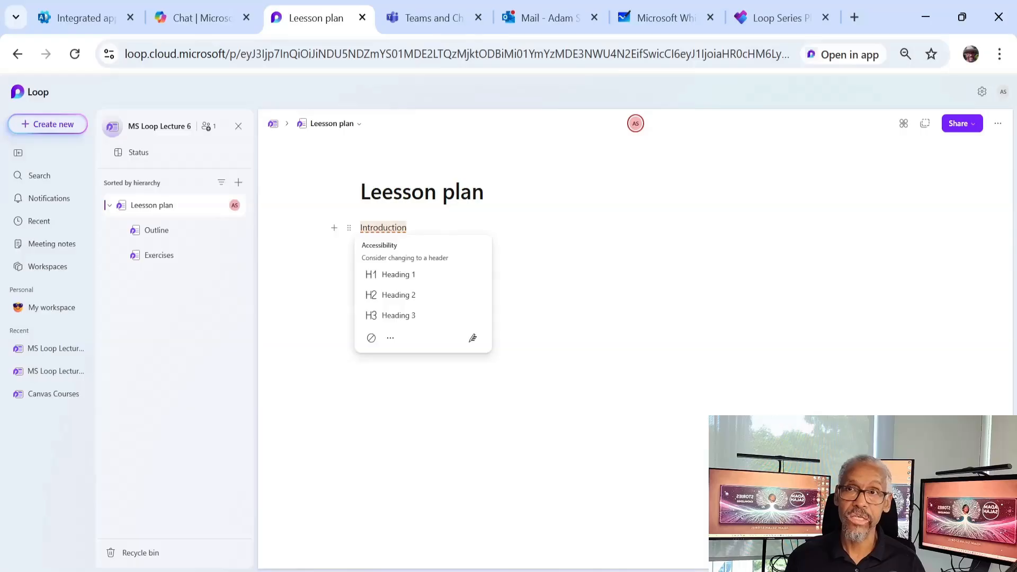
{"action": "left_click", "coordinate": [397, 295]}
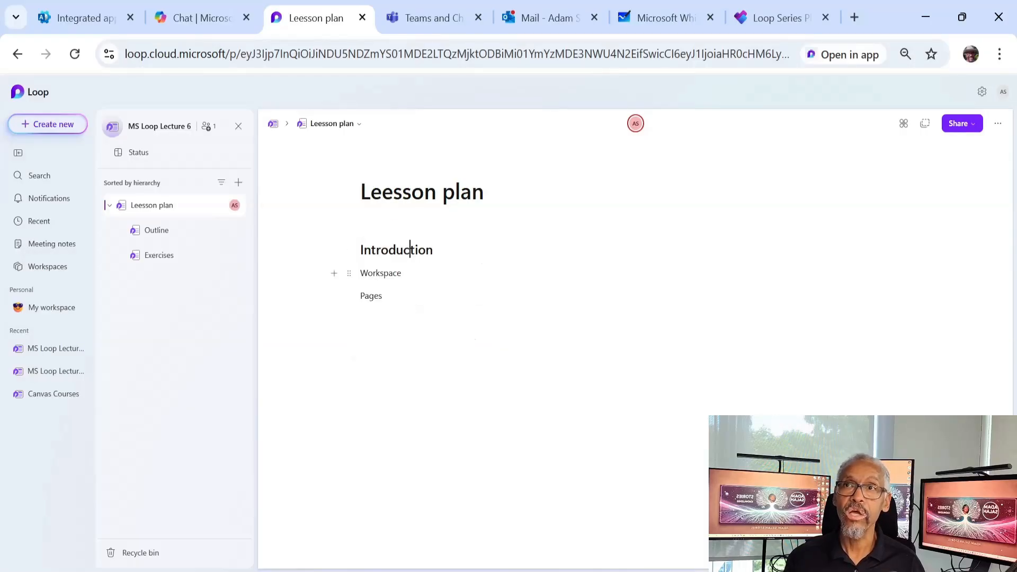
Step: Delete the "k" from the "Workspace" line and restore the word with the suggested spelling "Workspace"
{"action": "key", "text": "Left"}
{"action": "key", "text": "Left"}
{"action": "key", "text": "BackSpace"}
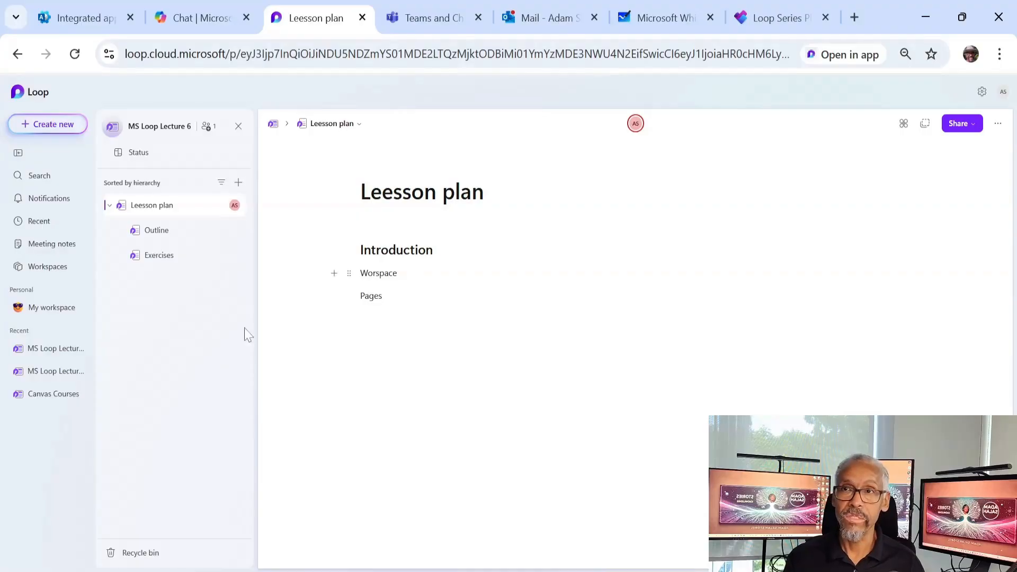
{"action": "key", "text": "Return"}
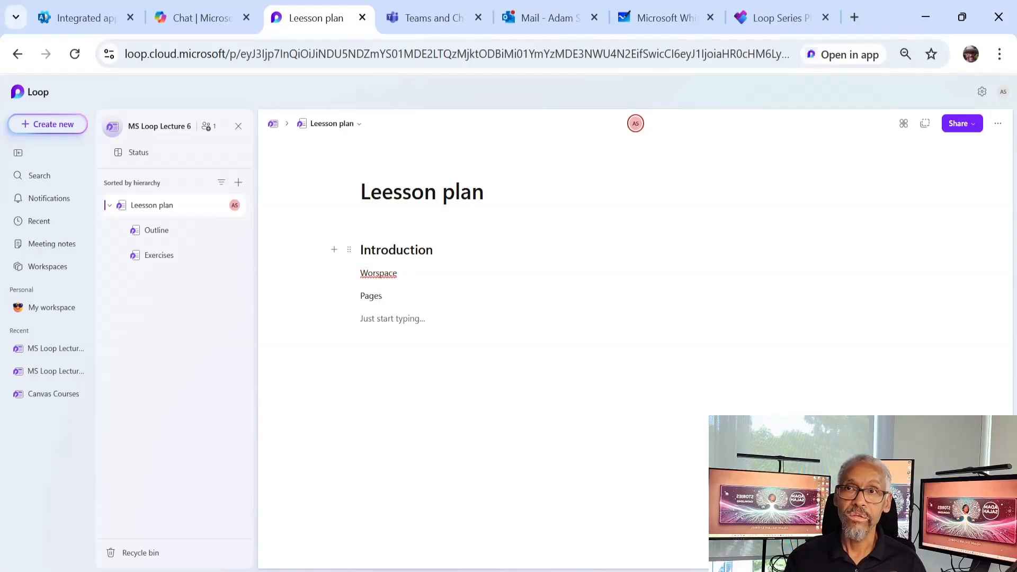
{"action": "left_click", "coordinate": [389, 250]}
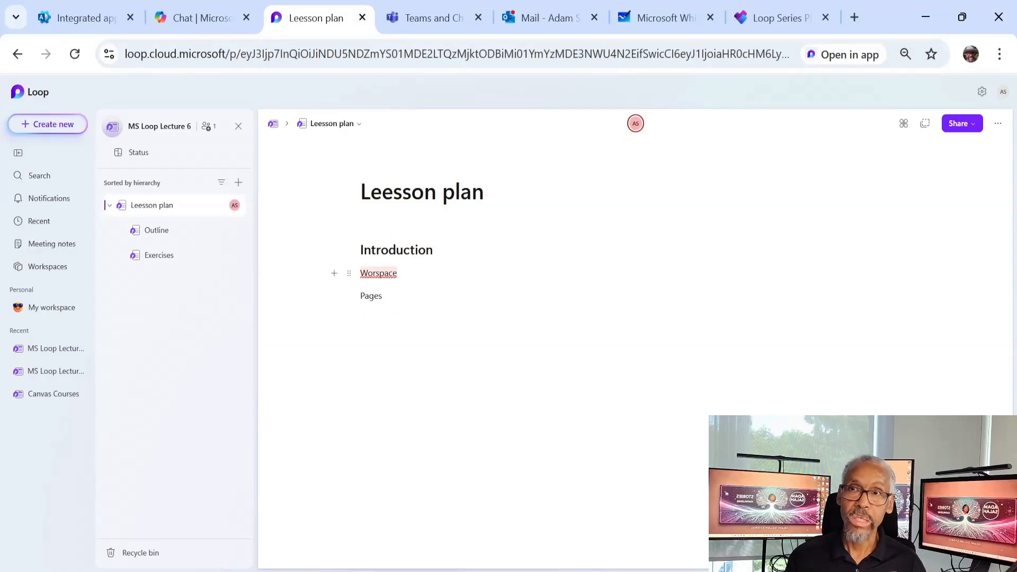
{"action": "left_click", "coordinate": [377, 273]}
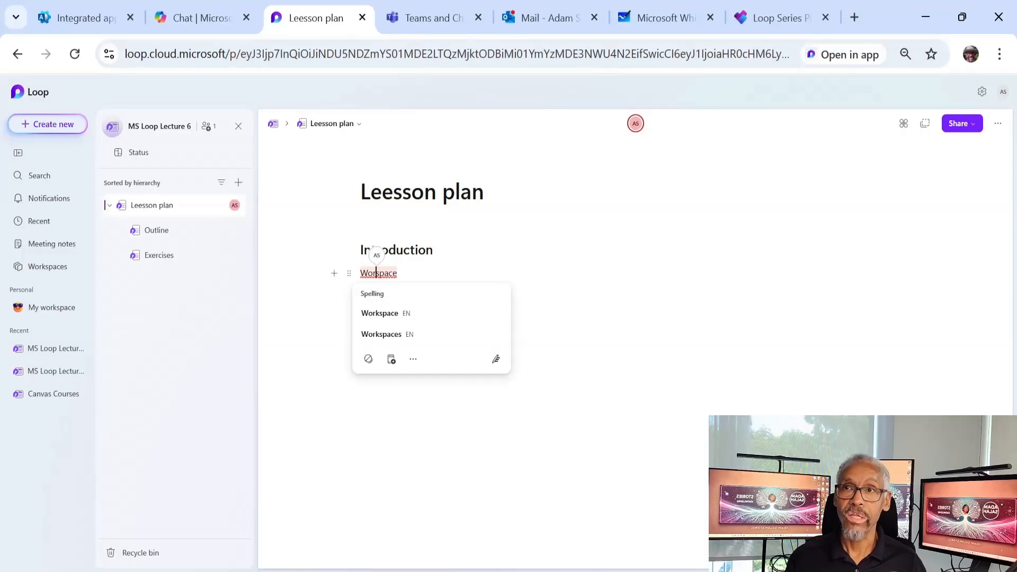
{"action": "left_click", "coordinate": [386, 317]}
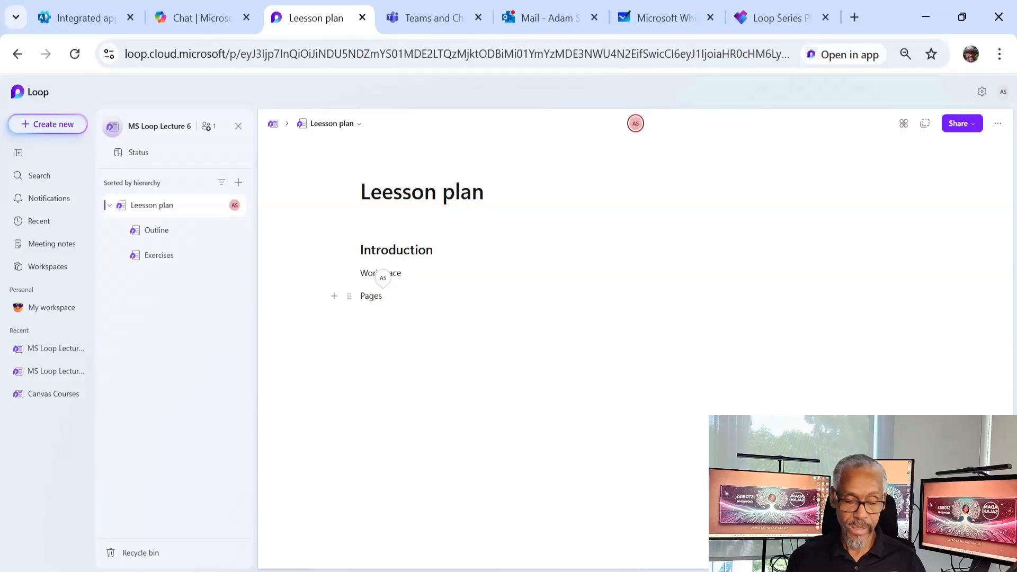
Step: Format the "Workspace" and "Pages" lines as Heading 2
{"action": "key", "text": "Return"}
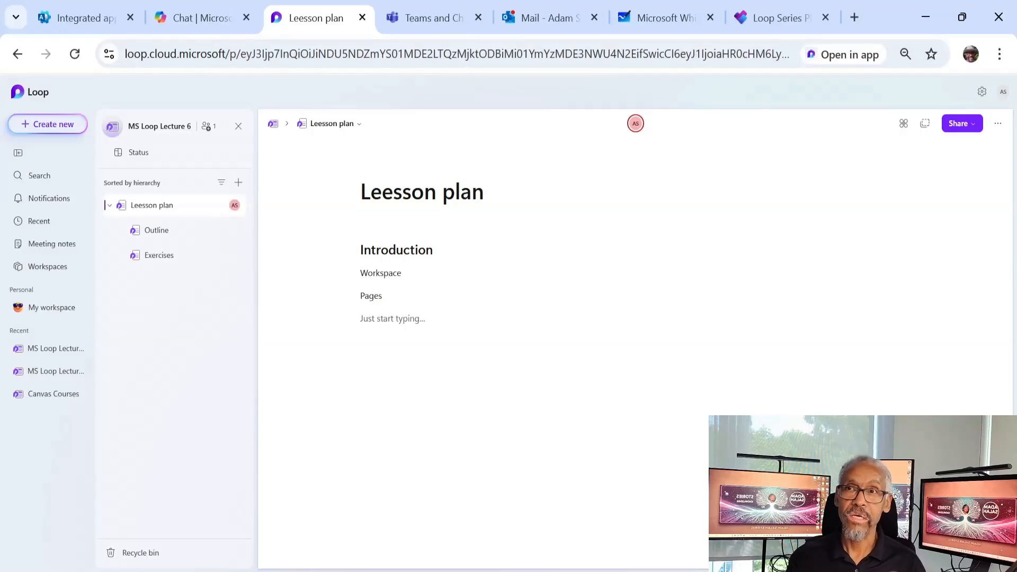
{"action": "left_click", "coordinate": [388, 249]}
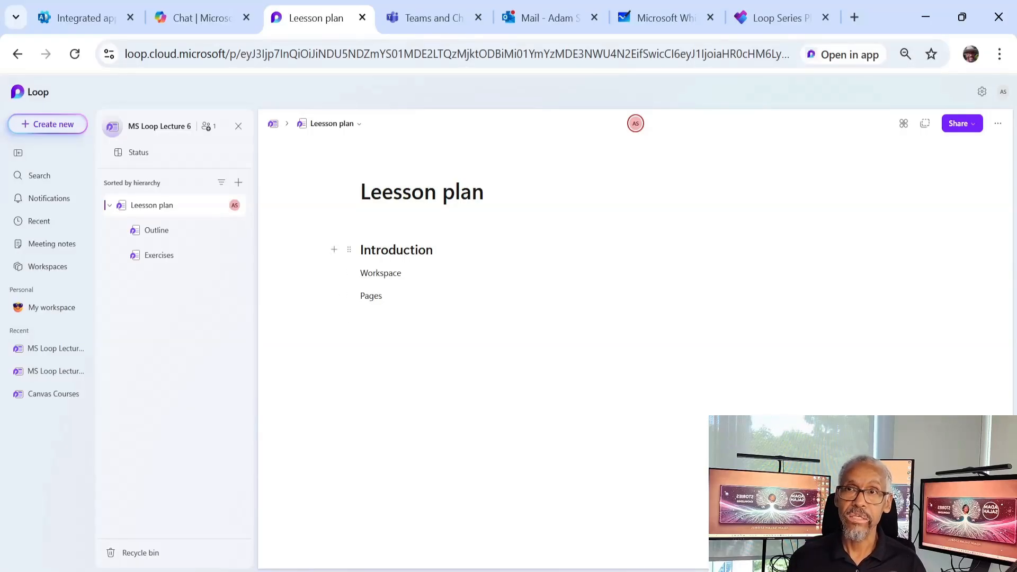
{"action": "left_click", "coordinate": [393, 273]}
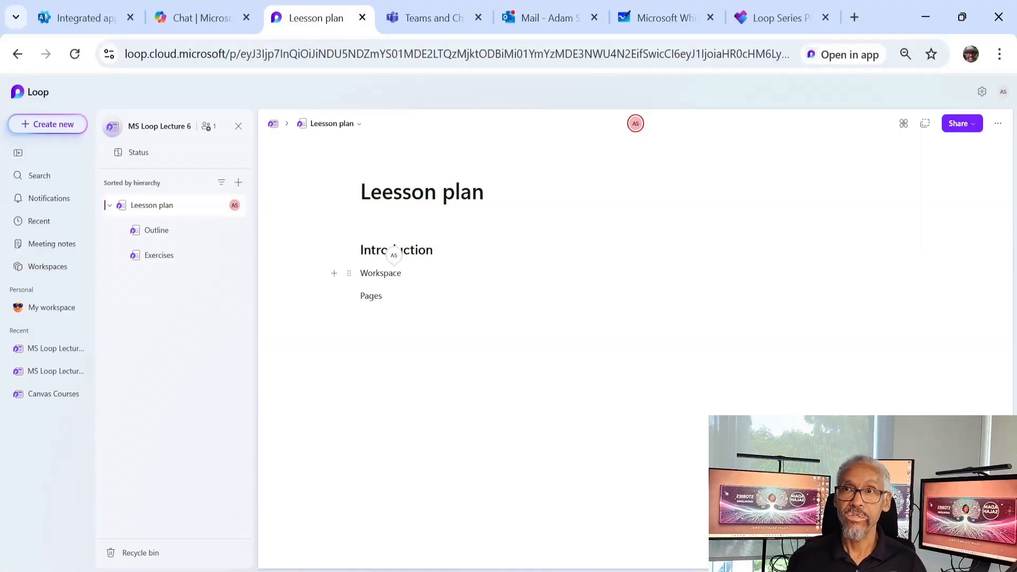
{"action": "right_click", "coordinate": [395, 275]}
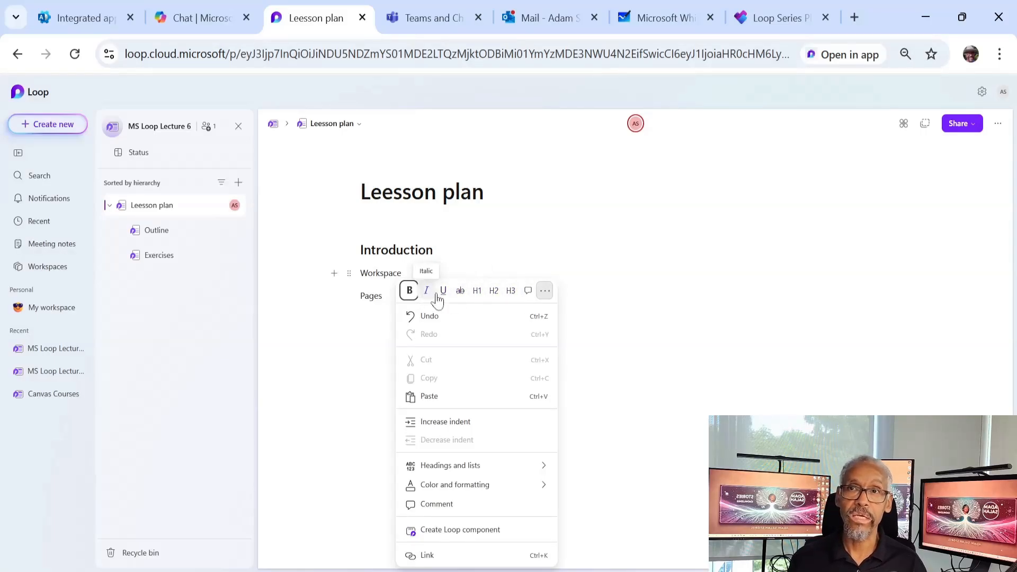
{"action": "left_click", "coordinate": [492, 294]}
{"action": "double_click", "coordinate": [373, 312]}
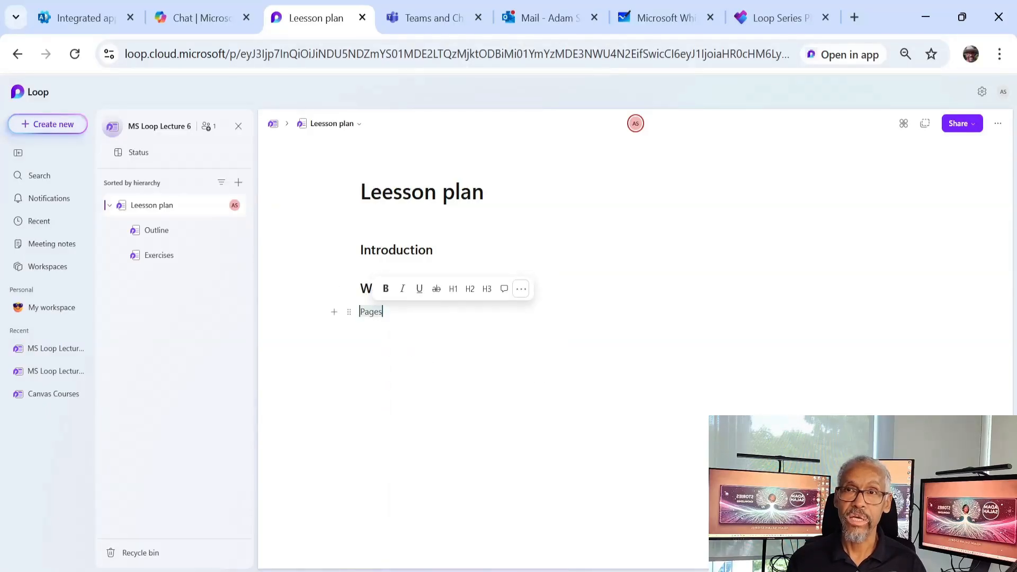
{"action": "left_click", "coordinate": [470, 290]}
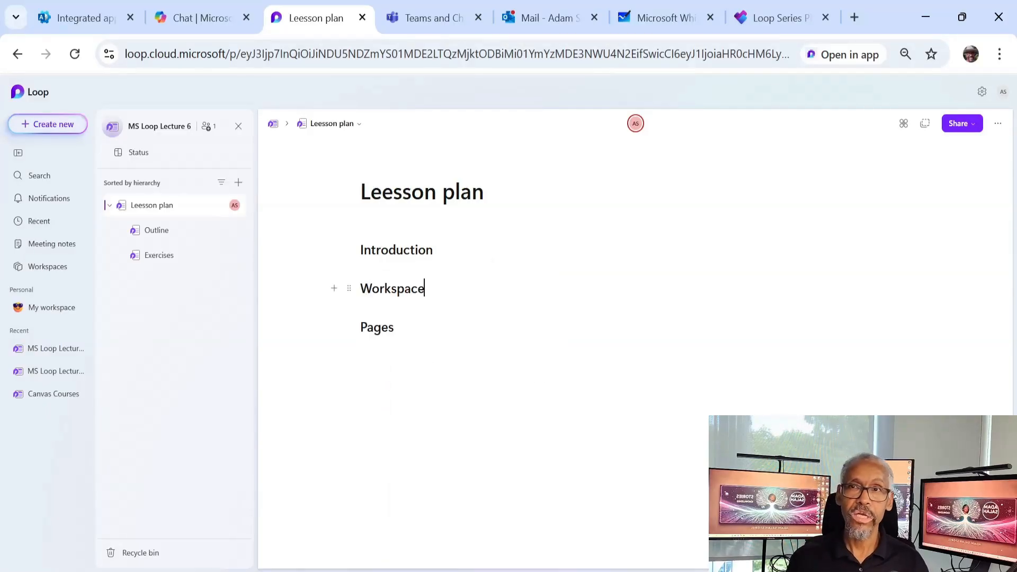
Step: Add the line "Intro to Loop" beneath the "Introduction" heading
{"action": "left_click", "coordinate": [434, 250]}
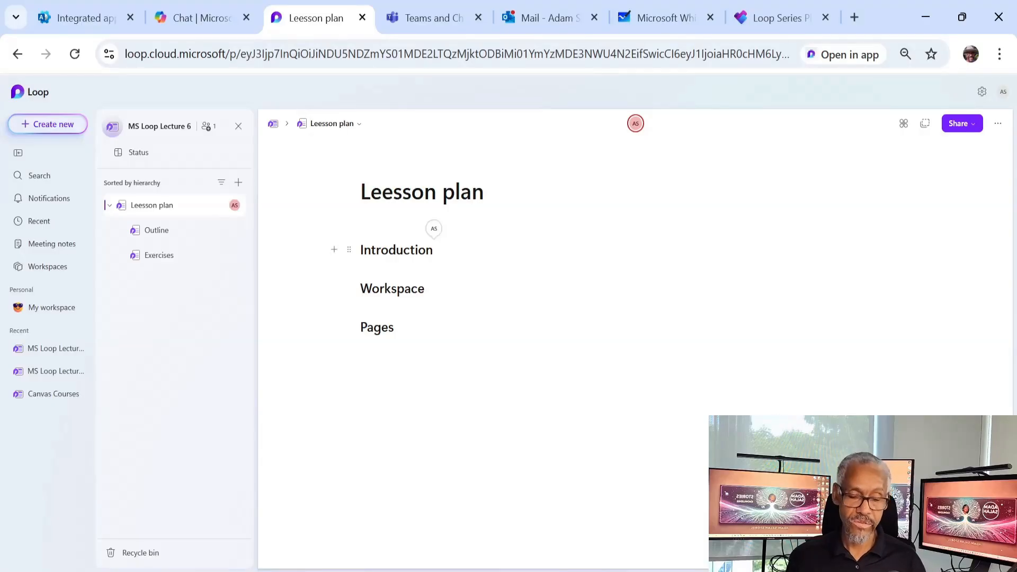
{"action": "key", "text": "Return"}
{"action": "type", "text": "Intr"}
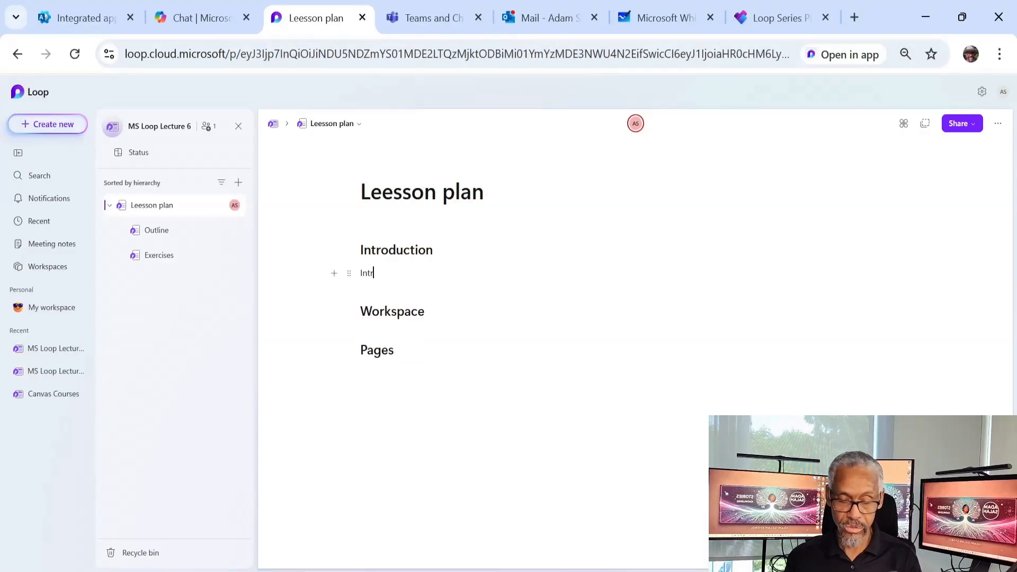
{"action": "type", "text": "o to Lop"}
{"action": "key", "text": "BackSpace"}
{"action": "type", "text": "op"}
Step: Add the line "Discuss creation of workspaces" beneath the "Workspace" heading
{"action": "left_click", "coordinate": [389, 350]}
{"action": "left_click", "coordinate": [425, 312]}
{"action": "key", "text": "Return"}
{"action": "type", "text": "Discuss creation of workspaces"}
Step: Add the line "Dive deep into the main thing" beneath the "Pages" heading
{"action": "key", "text": "Down"}
{"action": "key", "text": "Return"}
{"action": "type", "text": "Dive deep into tthe"}
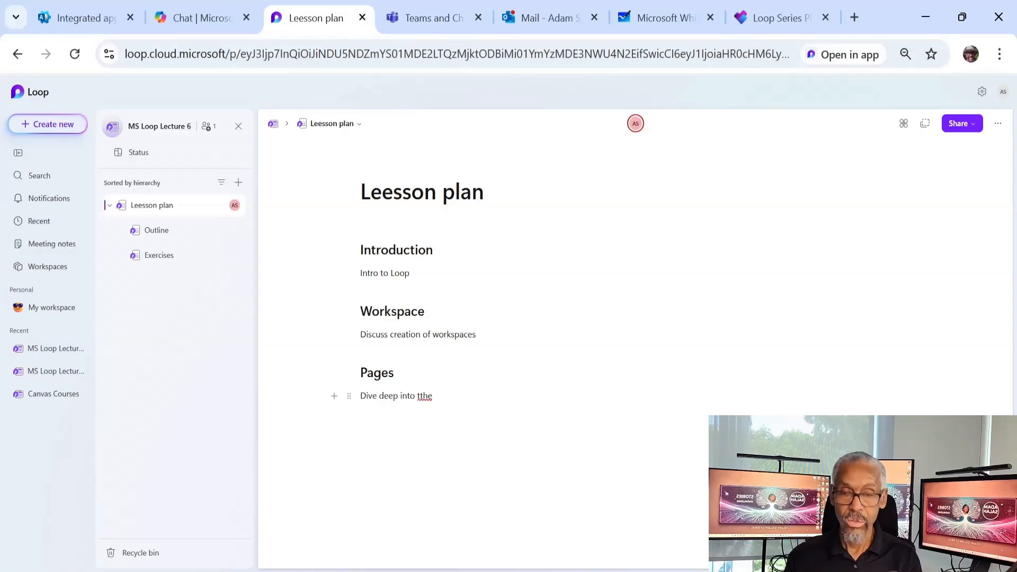
{"action": "key", "text": "ctrl+Left"}
{"action": "key", "text": "Delete"}
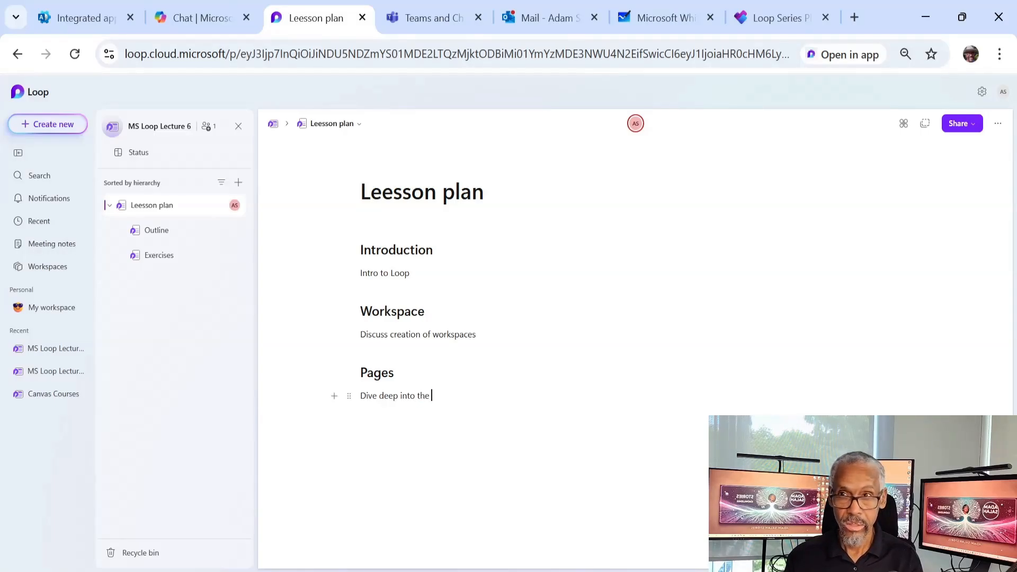
{"action": "type", "text": "ma"}
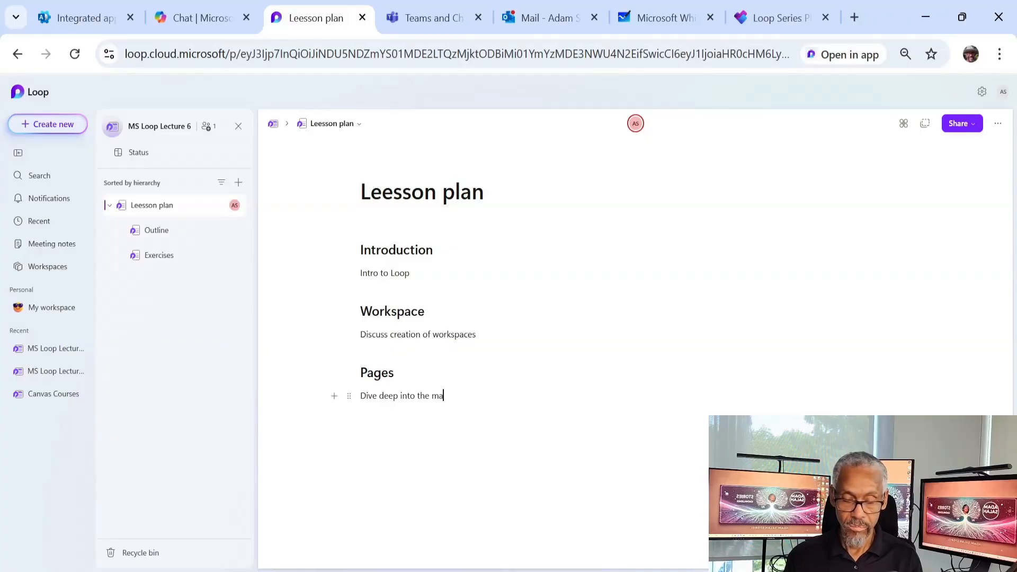
{"action": "type", "text": "in thing"}
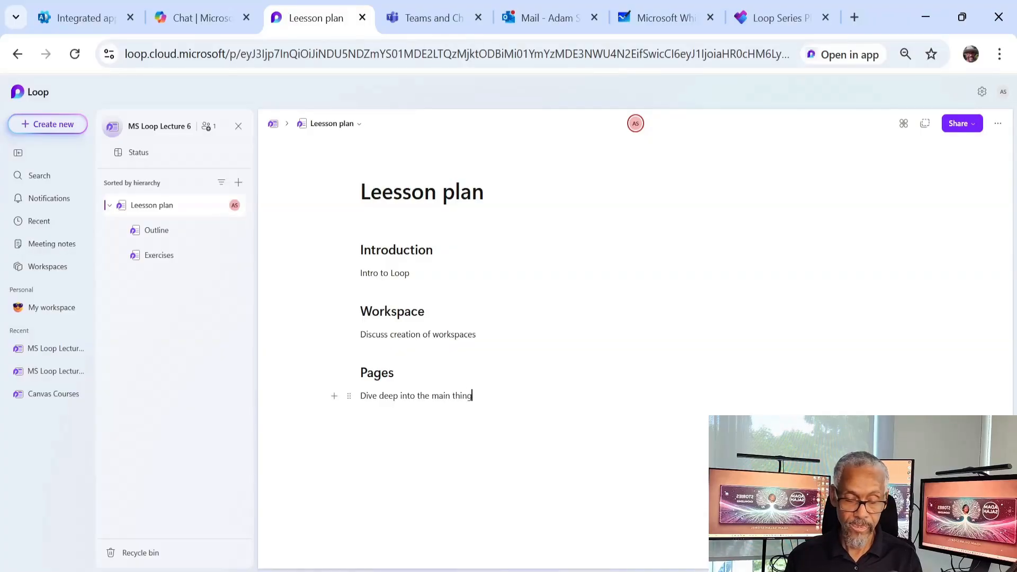
Step: Write the lines "Components" and "Discuss components, creation, sharing..etc" at the end of the page
{"action": "key", "text": "Return"}
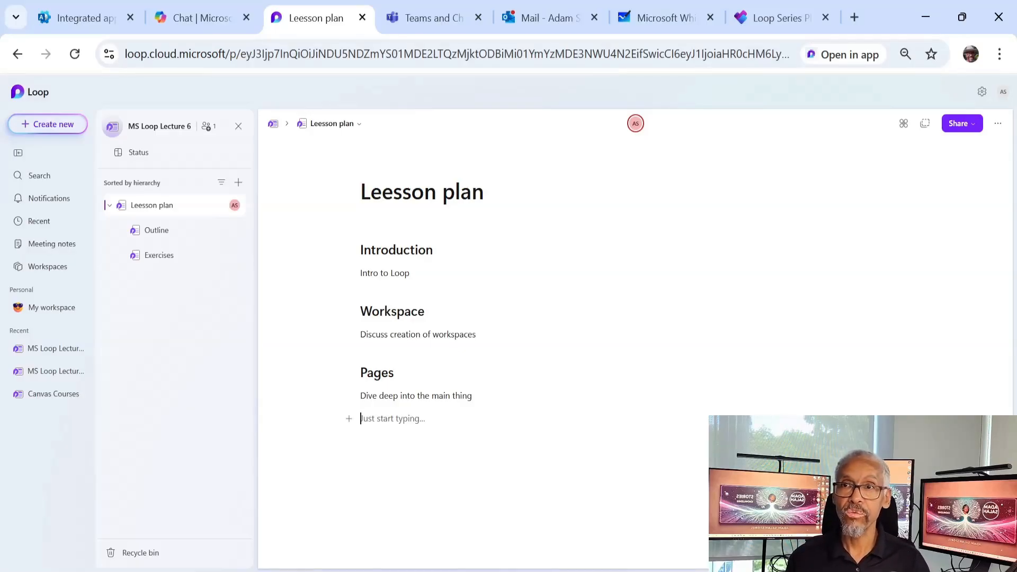
{"action": "type", "text": "C"}
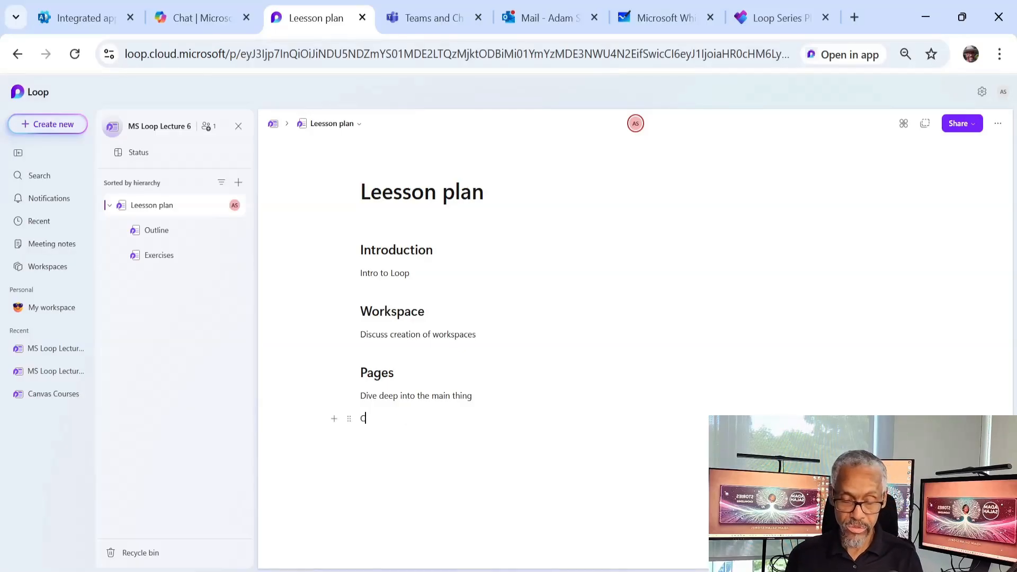
{"action": "type", "text": "omponents"}
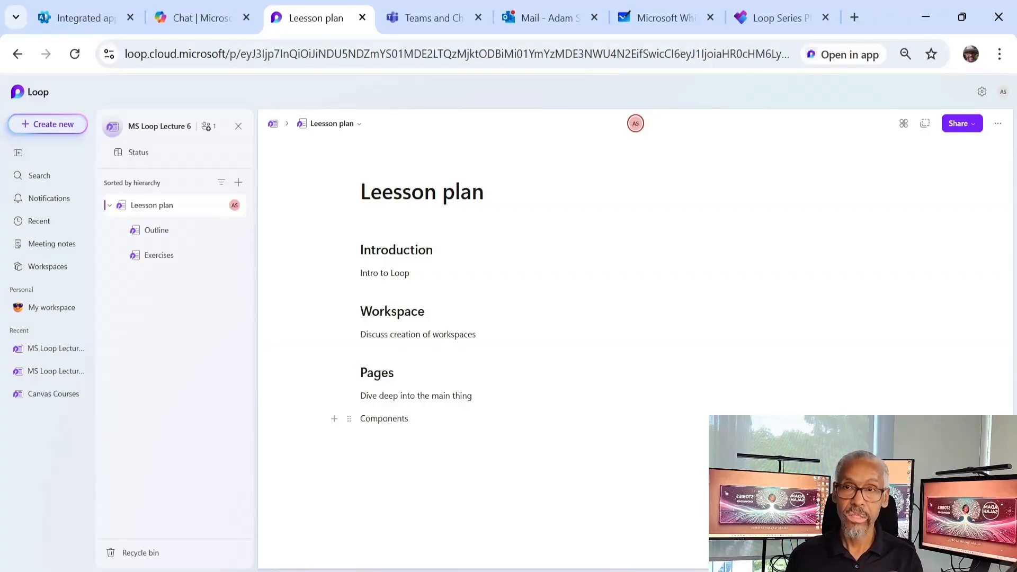
{"action": "key", "text": "Return"}
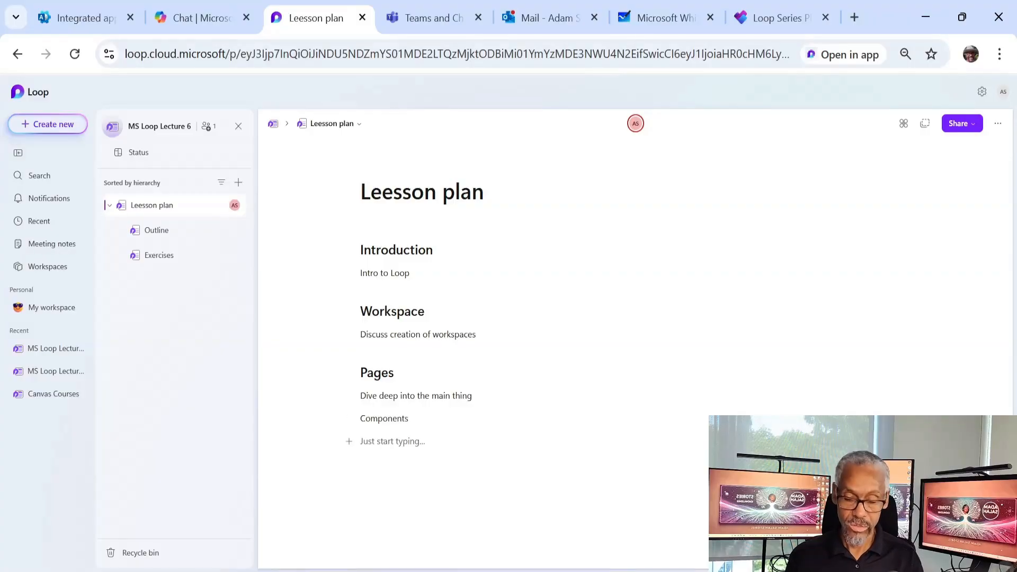
{"action": "type", "text": "Discuss"}
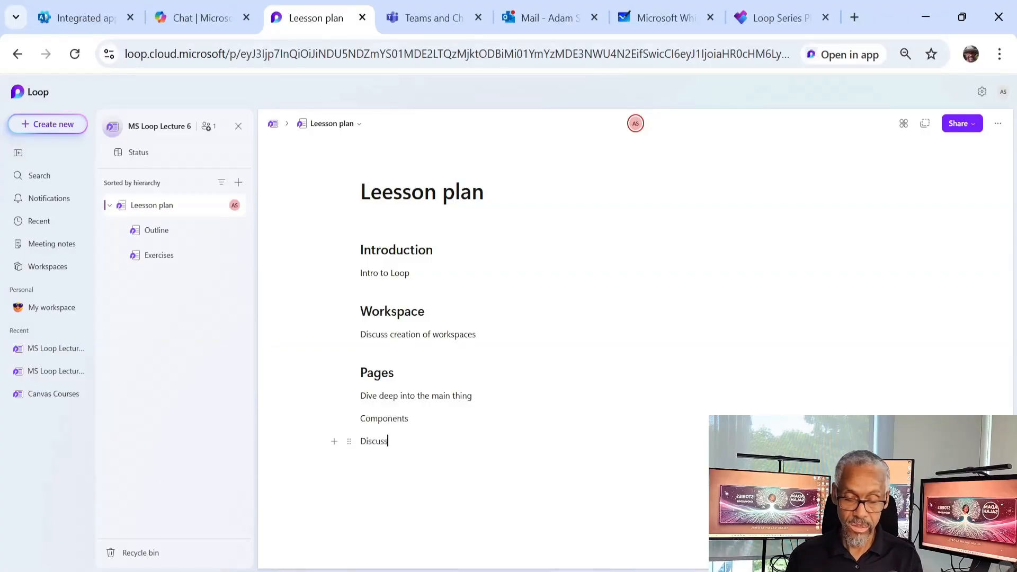
{"action": "type", "text": " compone"}
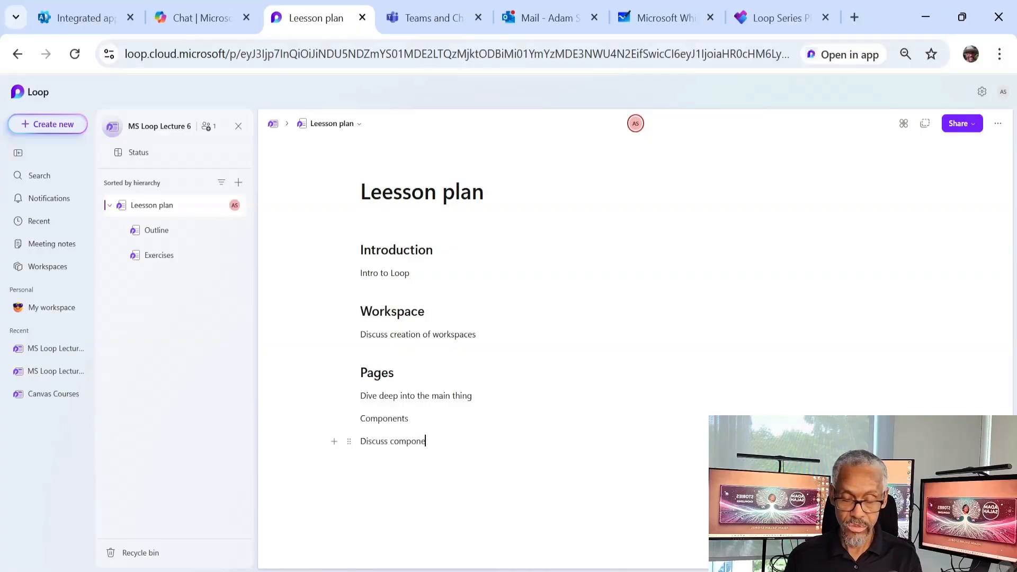
{"action": "type", "text": "nts, cr"}
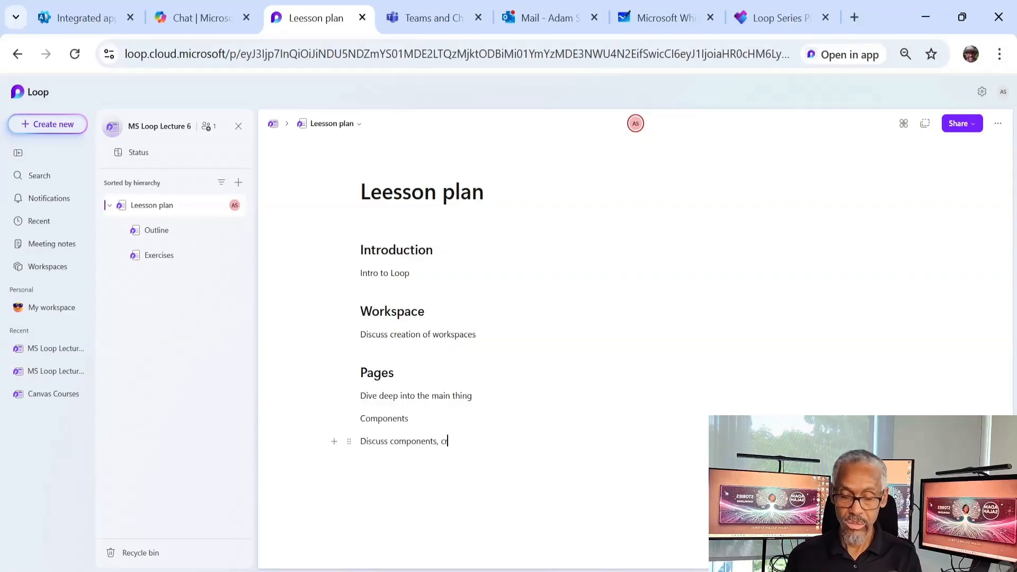
{"action": "type", "text": "eation"}
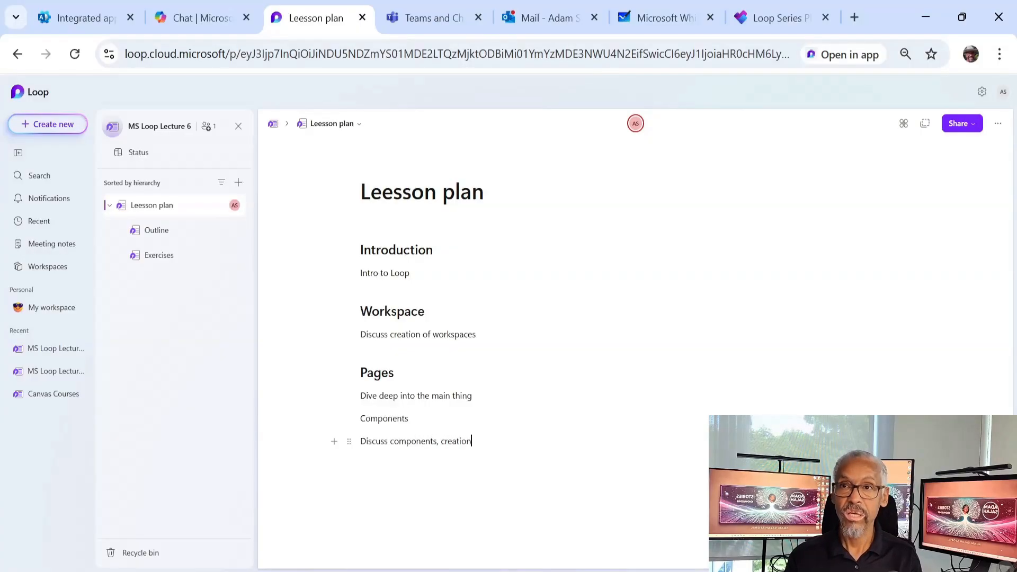
{"action": "type", "text": ", shar"}
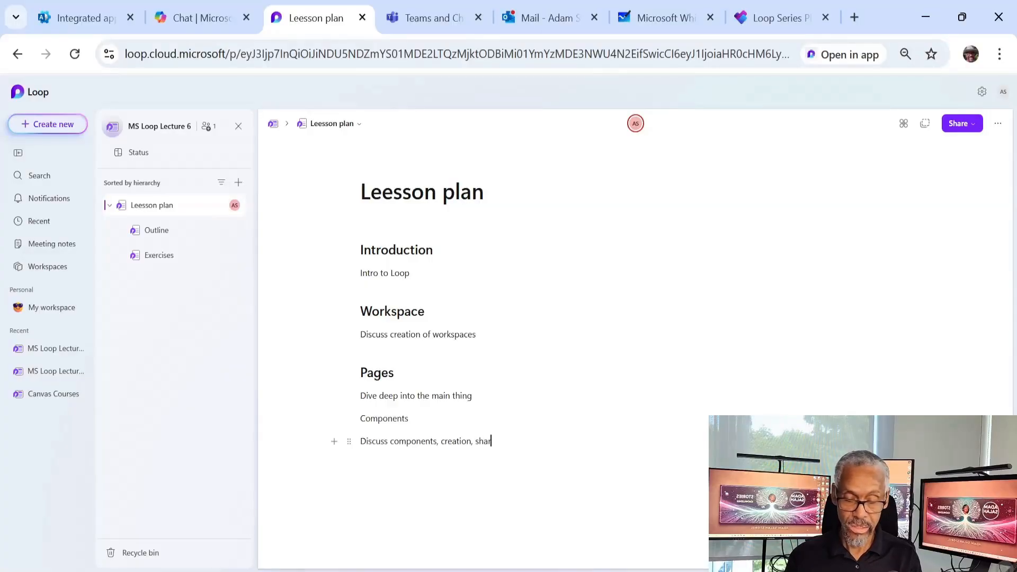
{"action": "type", "text": "ing..etc"}
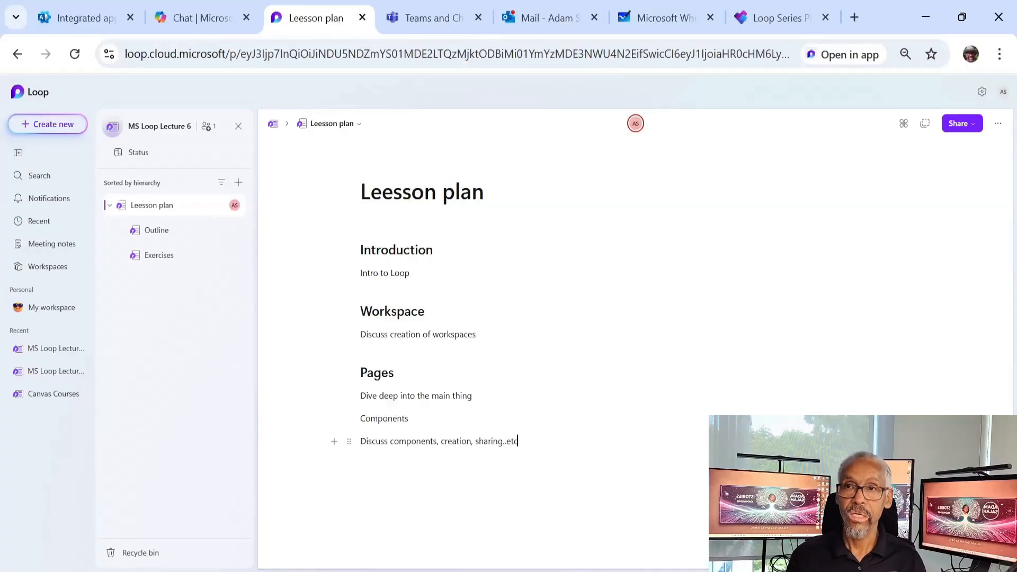
Step: Format the "Components" line as Heading 2 and correct "etc" below it to the suggested spelling "etc."
{"action": "double_click", "coordinate": [393, 419]}
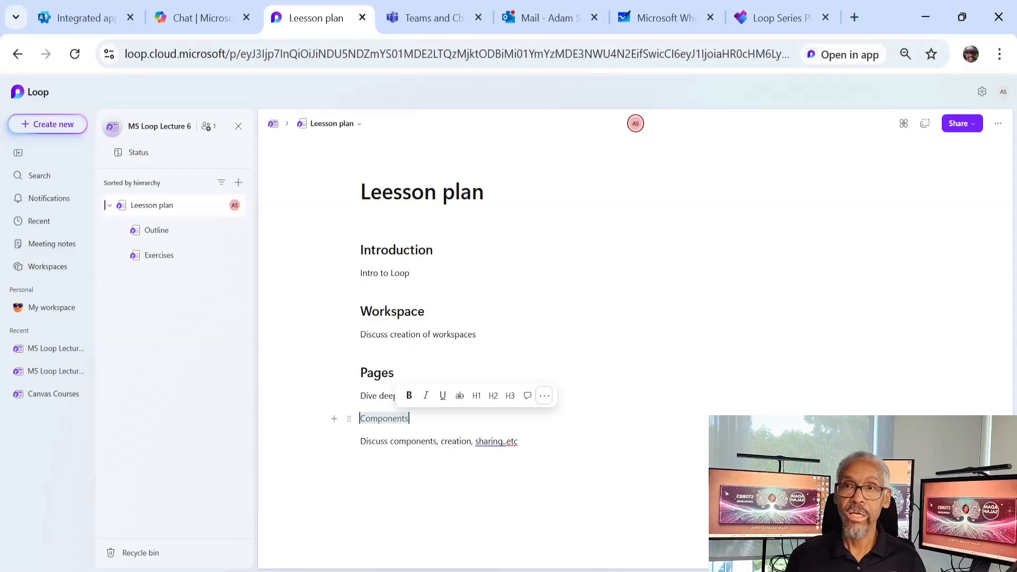
{"action": "left_click", "coordinate": [498, 401]}
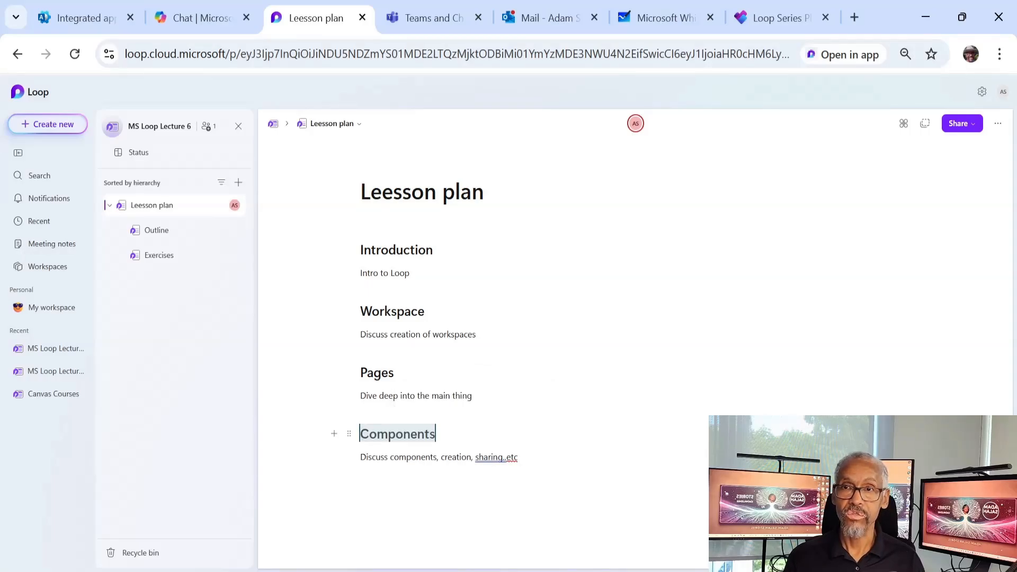
{"action": "left_click", "coordinate": [507, 457]}
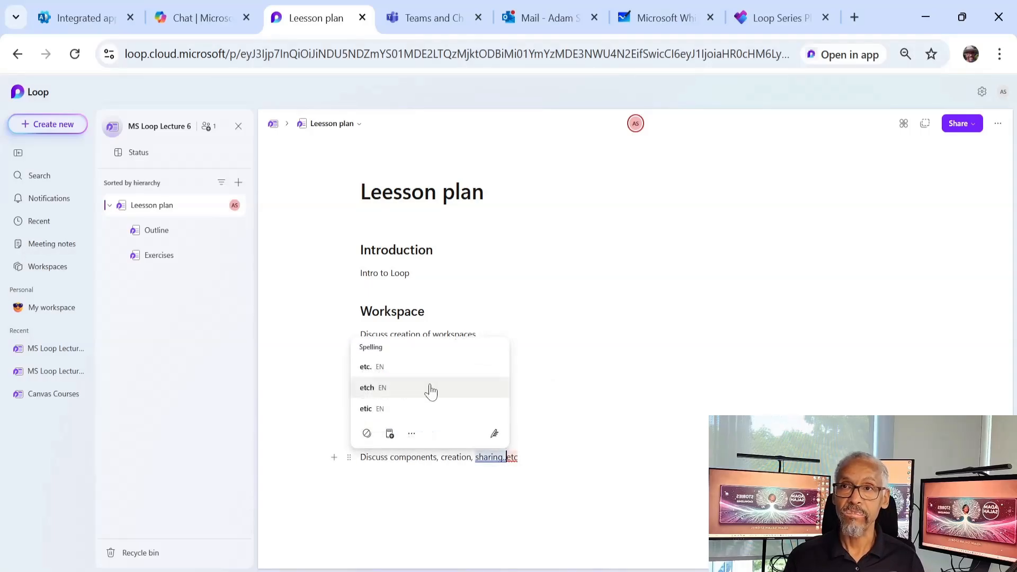
{"action": "left_click", "coordinate": [380, 367]}
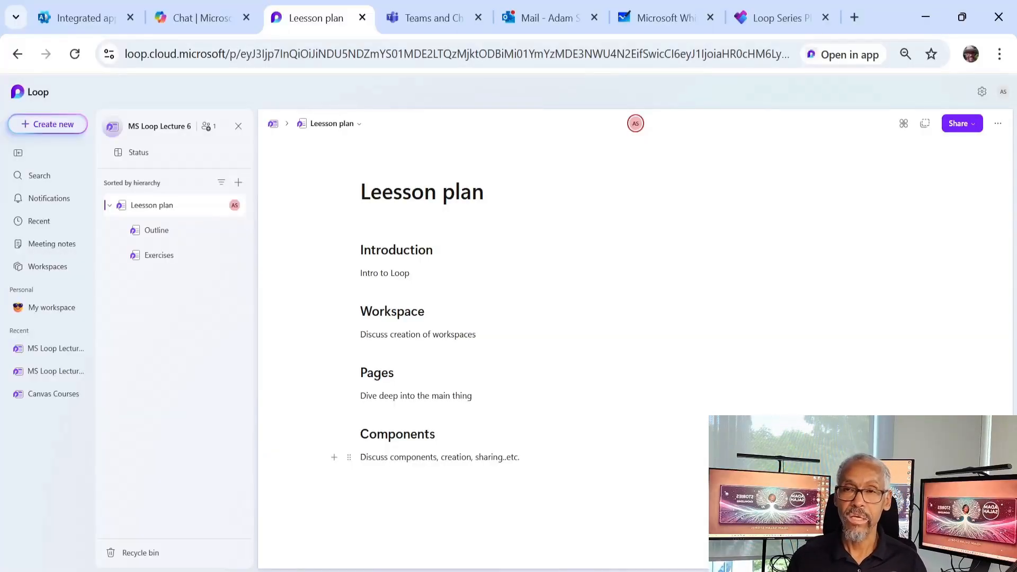
{"action": "key", "text": "Return"}
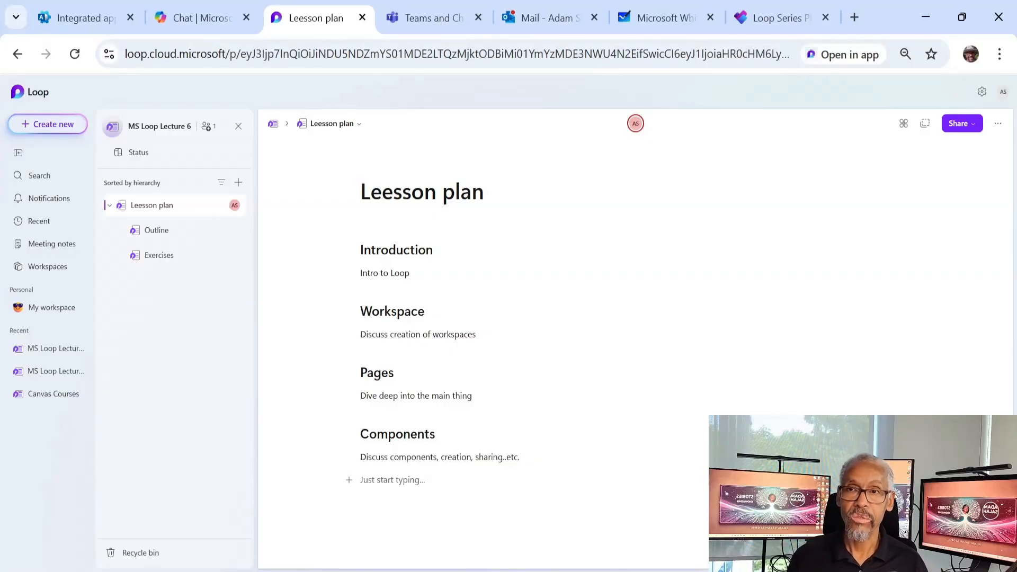
Step: Convert the "Components" heading into a collapsible heading at Heading 2 level, with its text line collapsed beneath it
{"action": "left_click", "coordinate": [415, 249]}
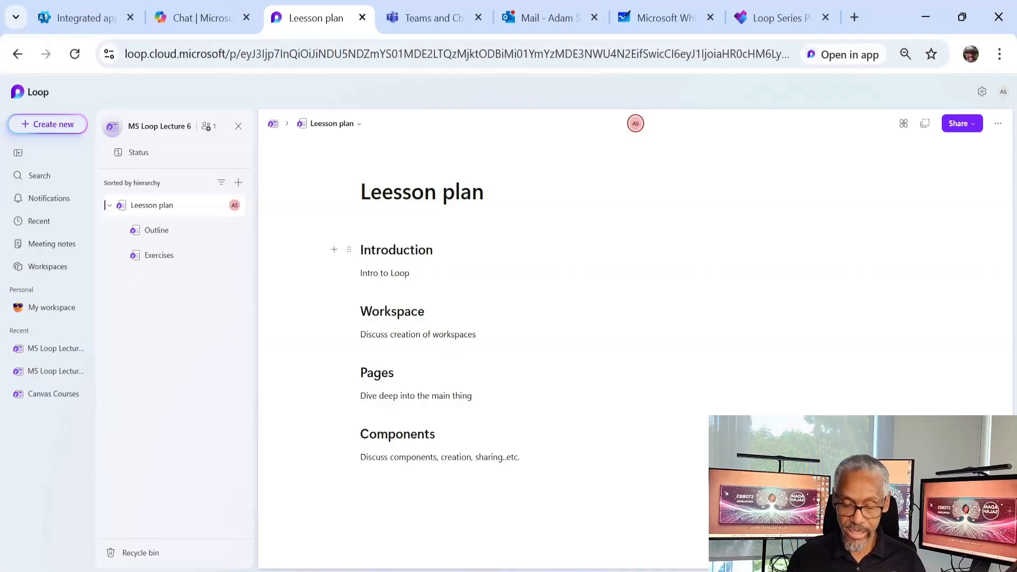
{"action": "left_click", "coordinate": [411, 273]}
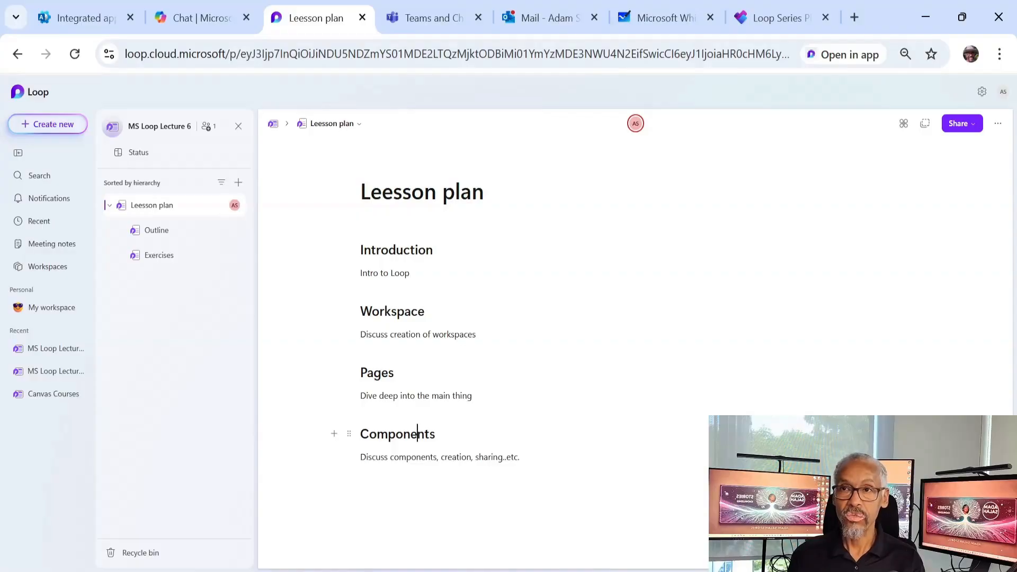
{"action": "key", "text": "ctrl+z"}
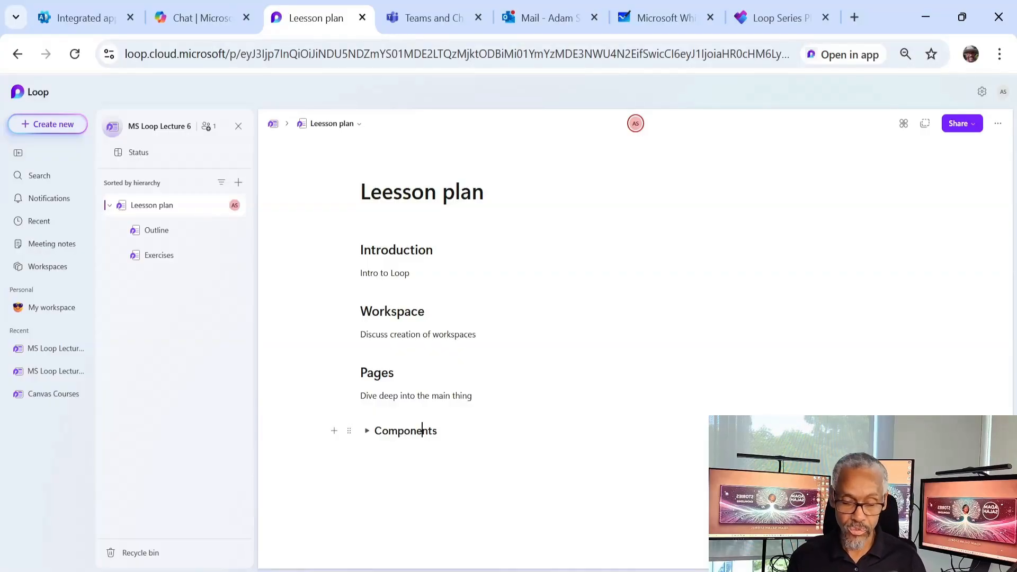
{"action": "key", "text": "ctrl+alt+1"}
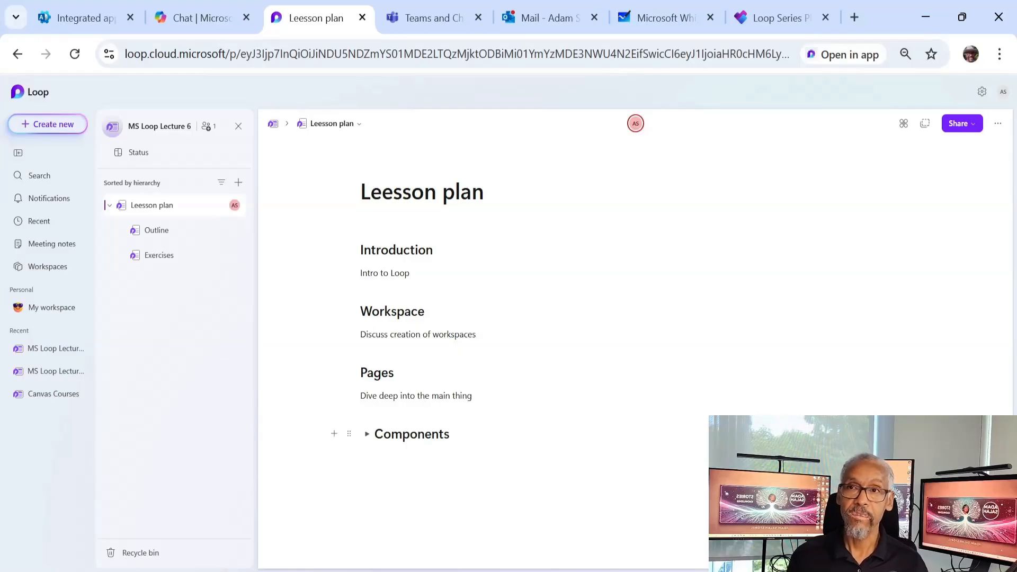
Step: Try the collapsible "Components" heading at levels 1, 2 and 3, ending on level 2
{"action": "key", "text": "ctrl+alt+1"}
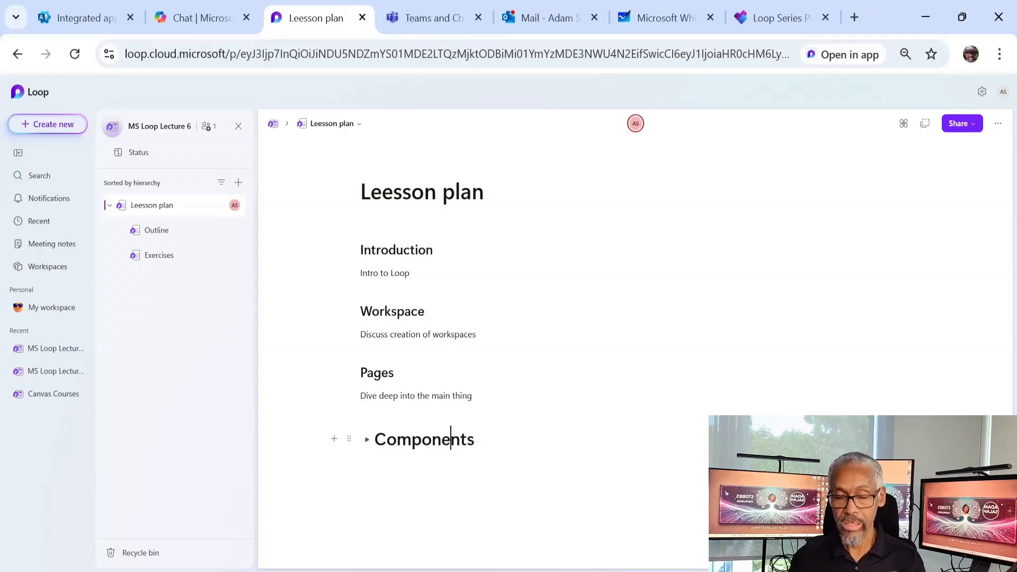
{"action": "key", "text": "ctrl+alt+2"}
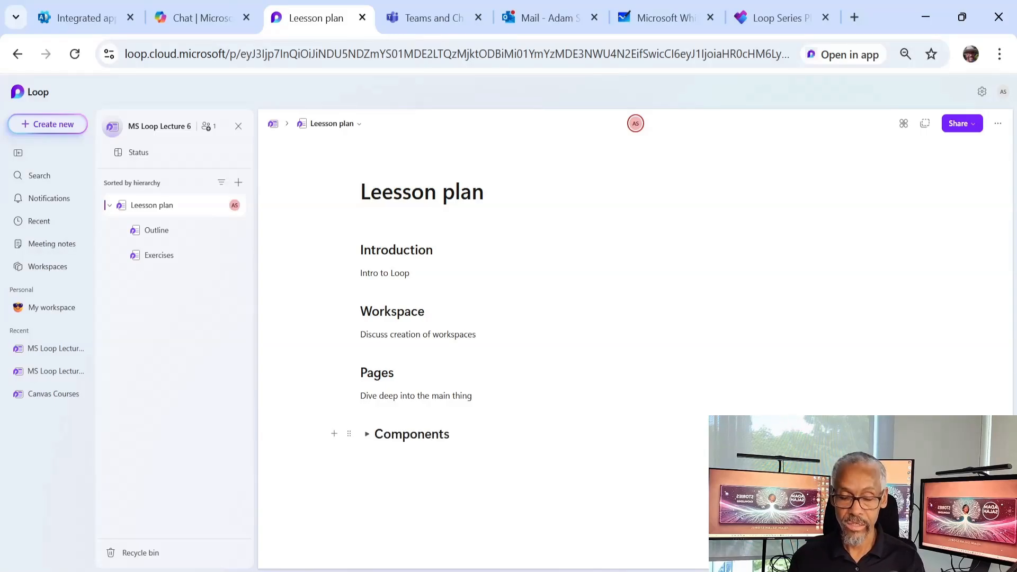
{"action": "key", "text": "ctrl+alt+3"}
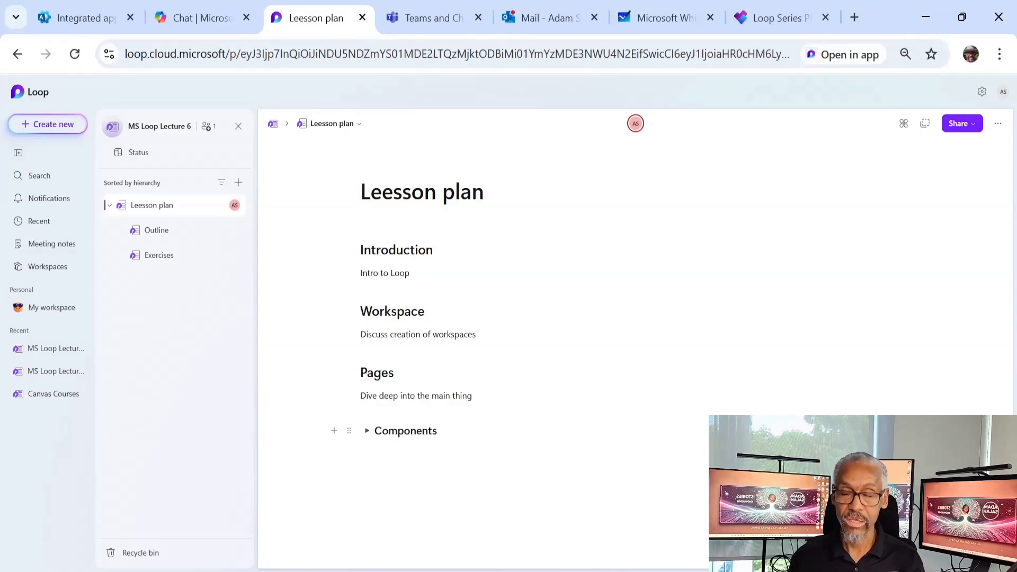
{"action": "key", "text": "ctrl+alt+2"}
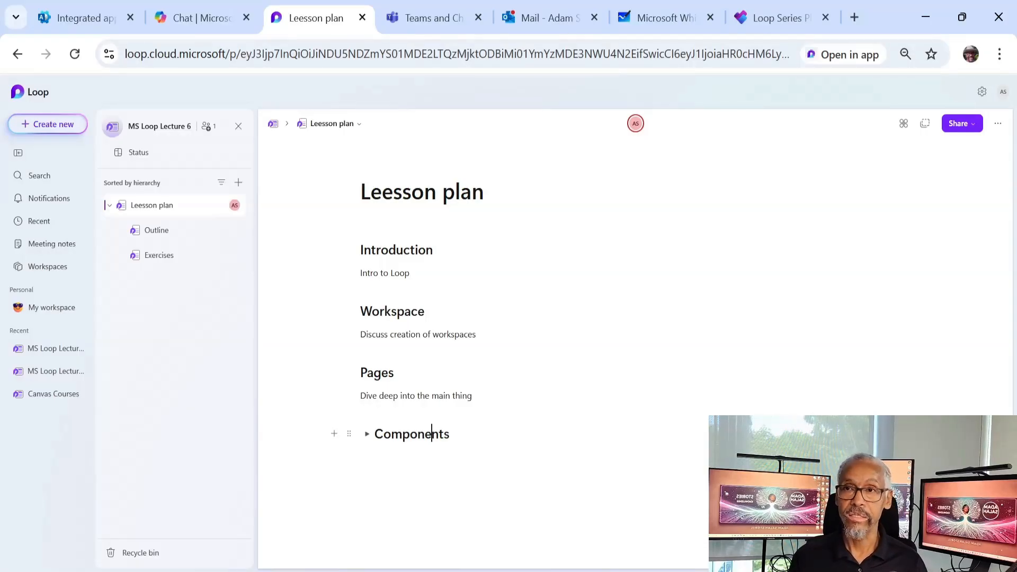
Step: Convert the "Pages" and "Workspace" headings into collapsible headings
{"action": "left_click", "coordinate": [380, 373]}
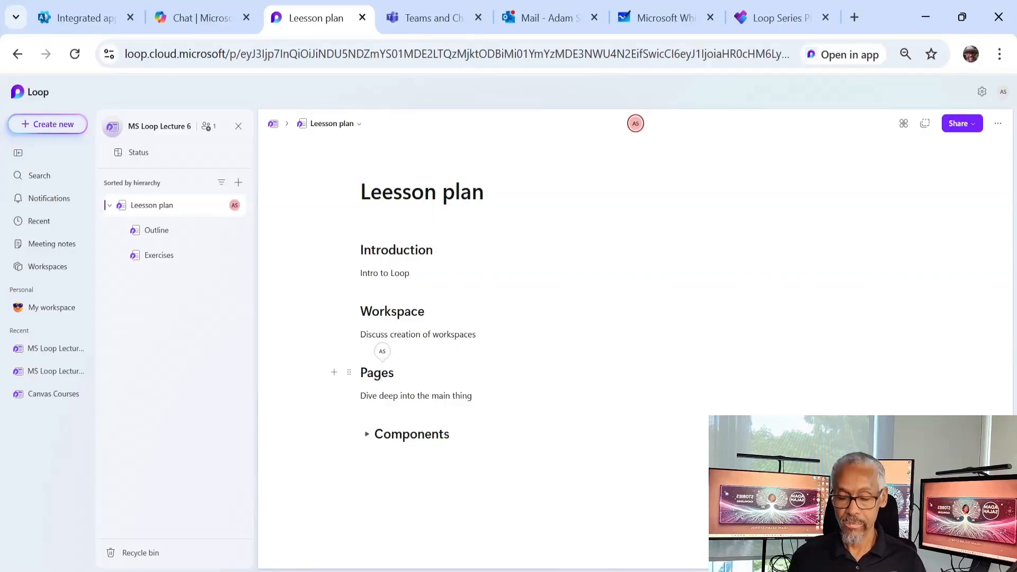
{"action": "key", "text": "alt+shift+minus"}
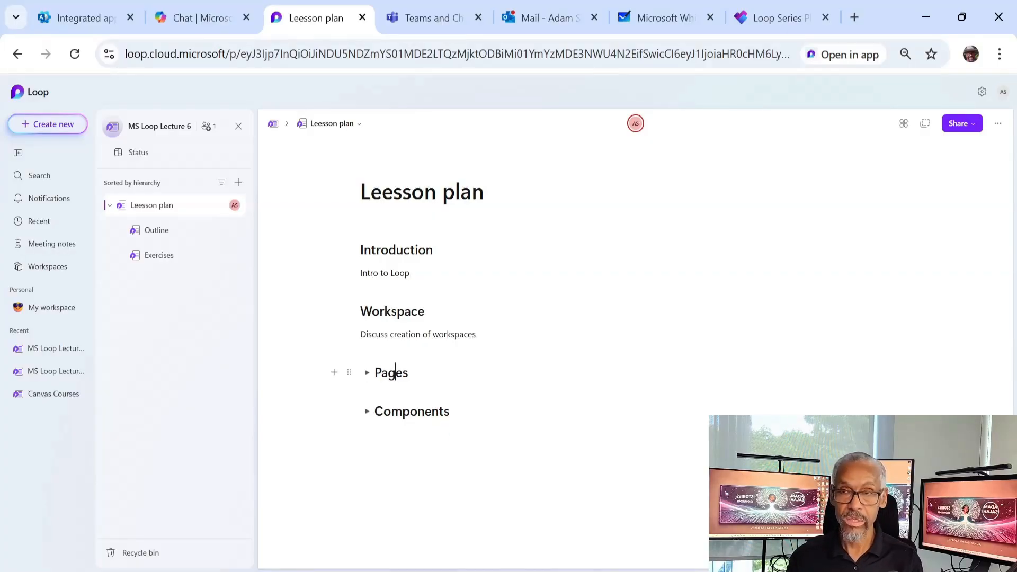
{"action": "left_click", "coordinate": [405, 311]}
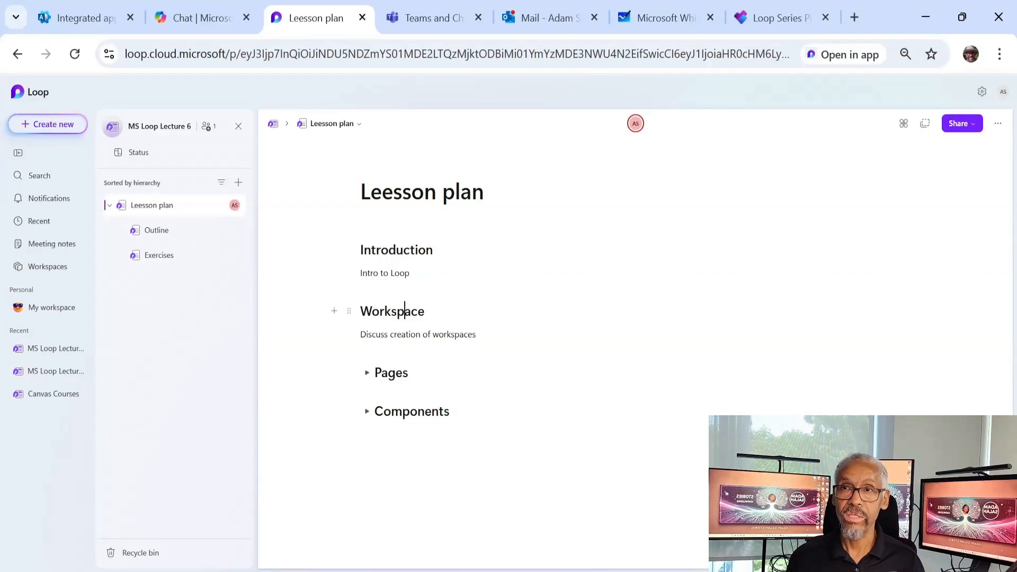
{"action": "key", "text": "ctrl+alt+t"}
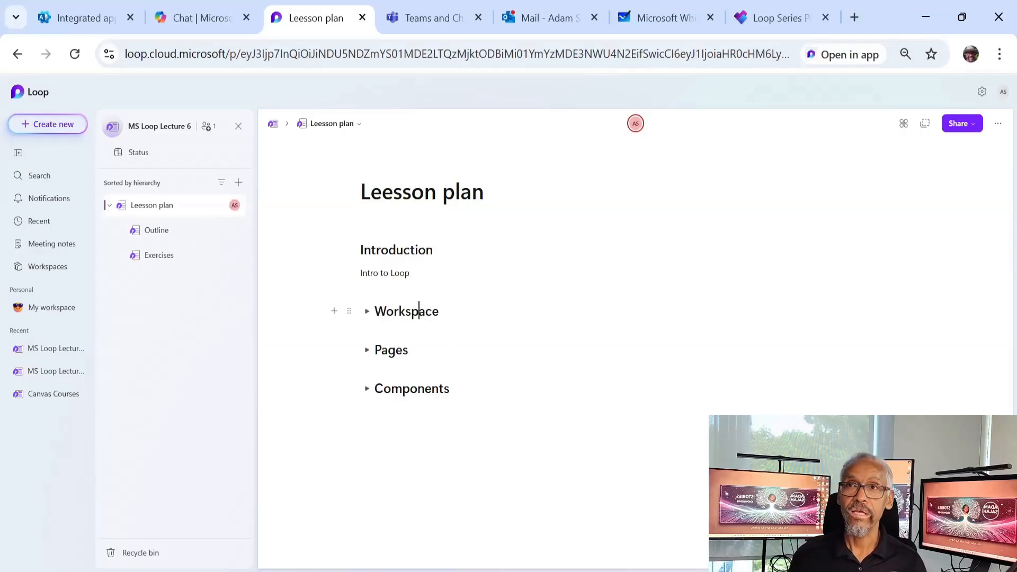
Step: Convert the "Introduction" heading into a collapsible heading and expand it to show its text line
{"action": "left_click", "coordinate": [384, 273]}
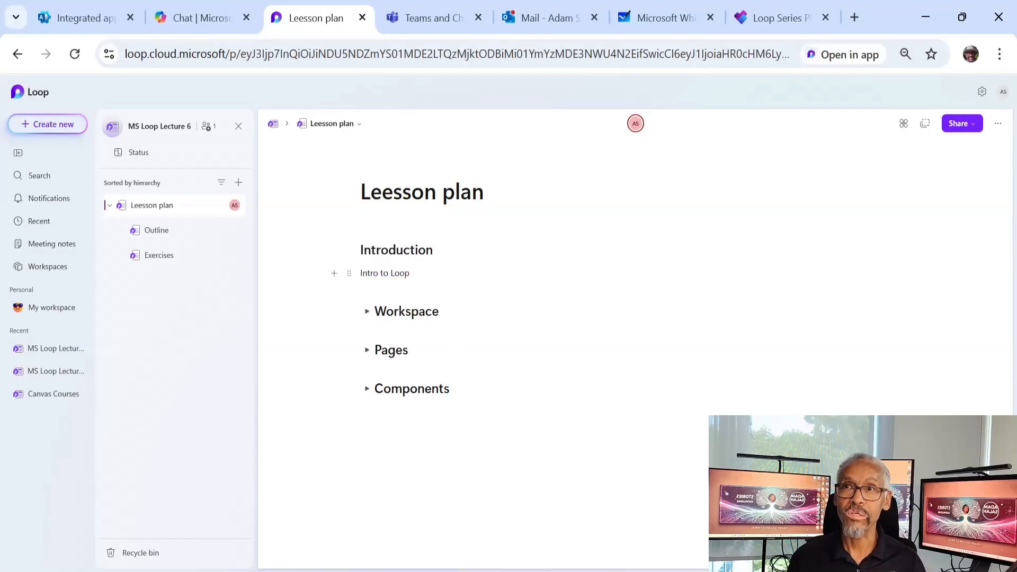
{"action": "left_click", "coordinate": [419, 251]}
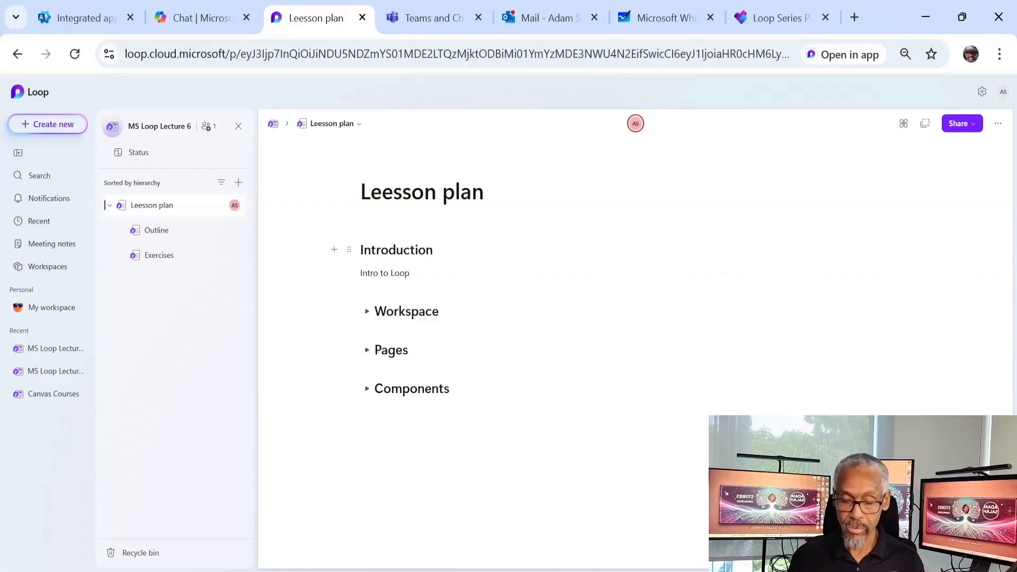
{"action": "key", "text": "ctrl+alt+t"}
{"action": "left_click", "coordinate": [367, 250]}
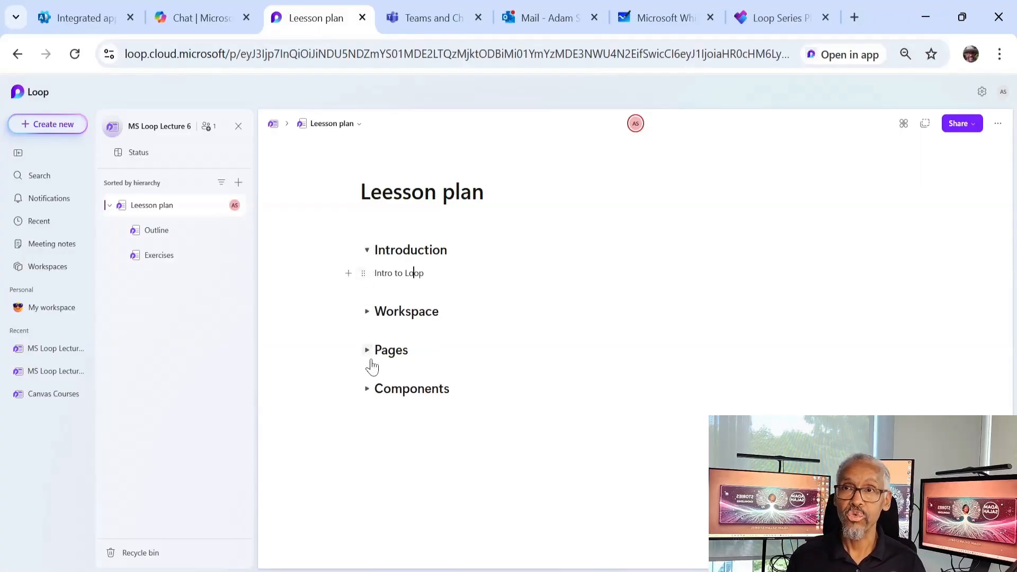
{"action": "key", "text": "Up"}
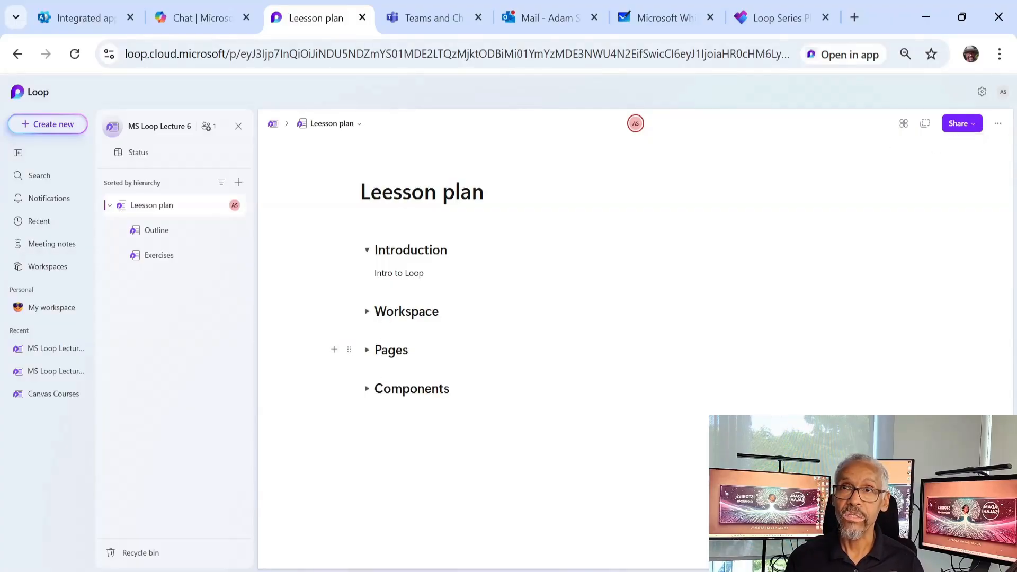
Step: Add the line "Sing its pariases" below "Intro to Loop" in the Introduction section, followed by an empty line
{"action": "left_click", "coordinate": [424, 274]}
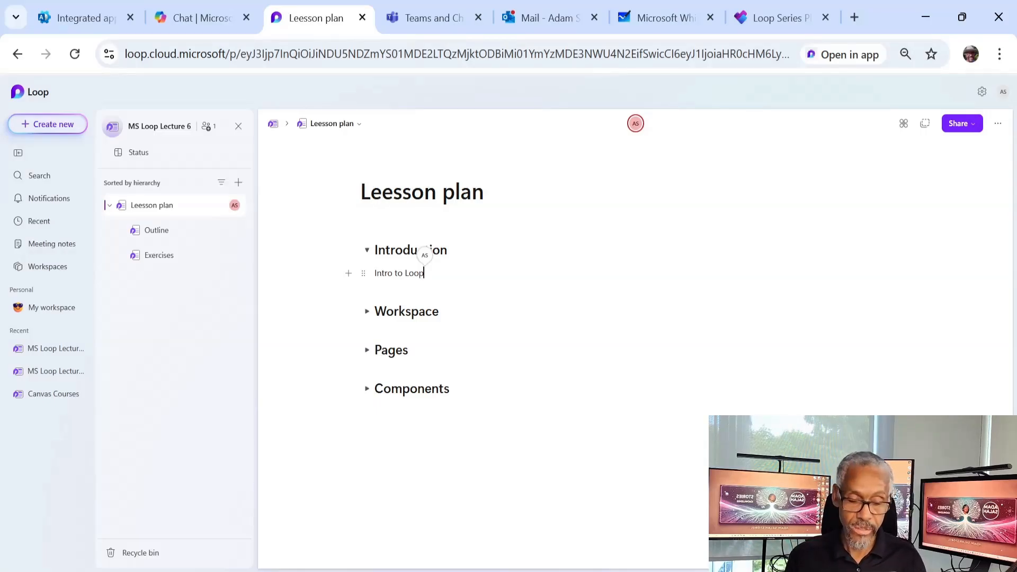
{"action": "key", "text": "Return"}
{"action": "type", "text": "Si"}
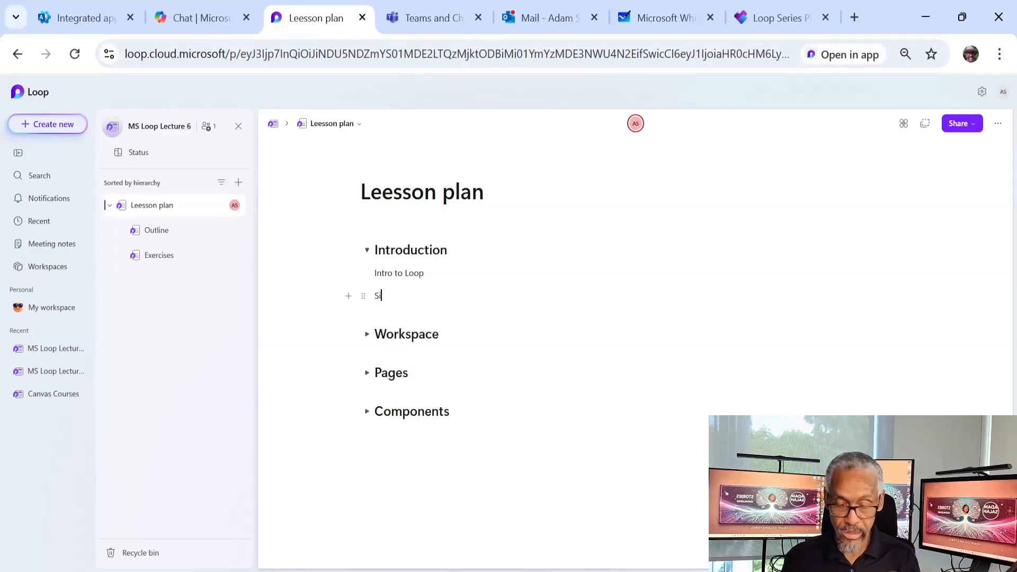
{"action": "type", "text": "ng its "}
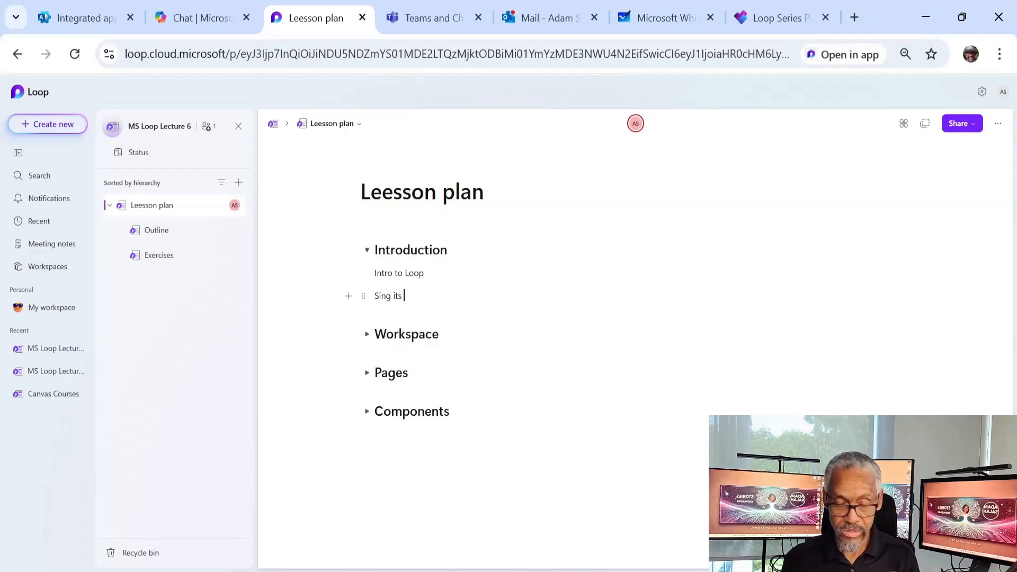
{"action": "type", "text": "pariases"}
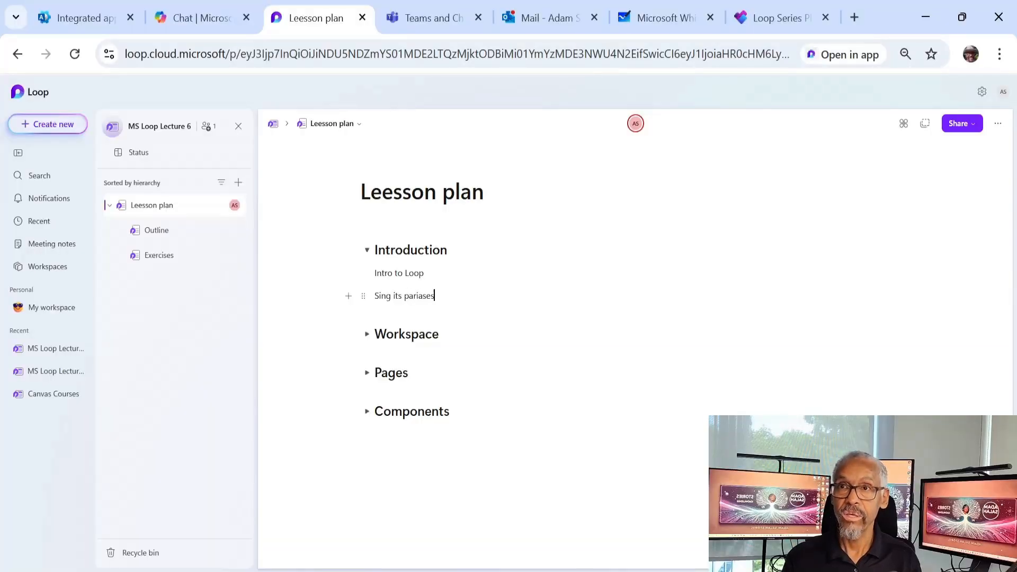
{"action": "key", "text": "Return"}
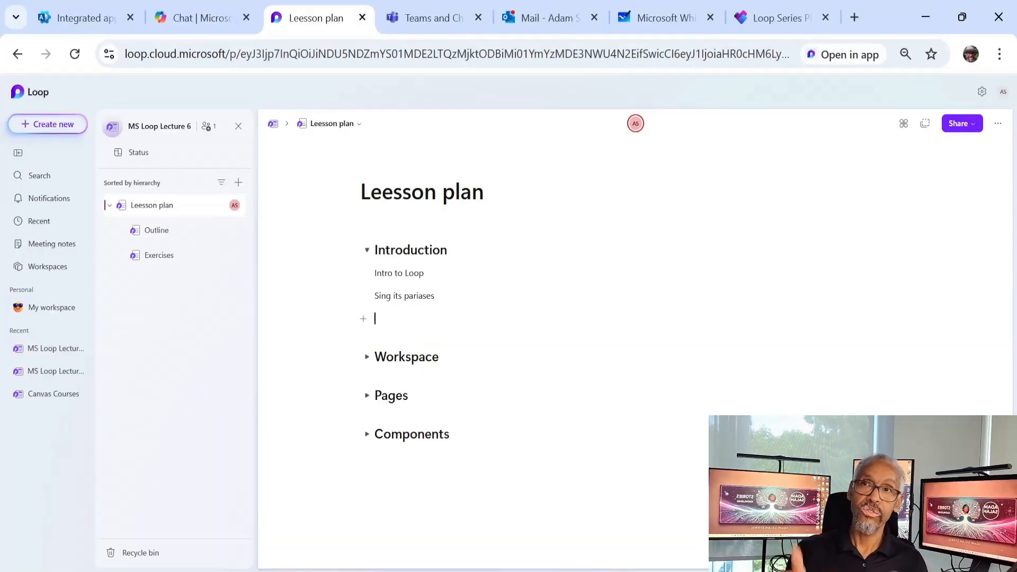
Step: Correct the misspelled word "pariases" in the Introduction section to the suggested spelling "praises"
{"action": "type", "text": "/"}
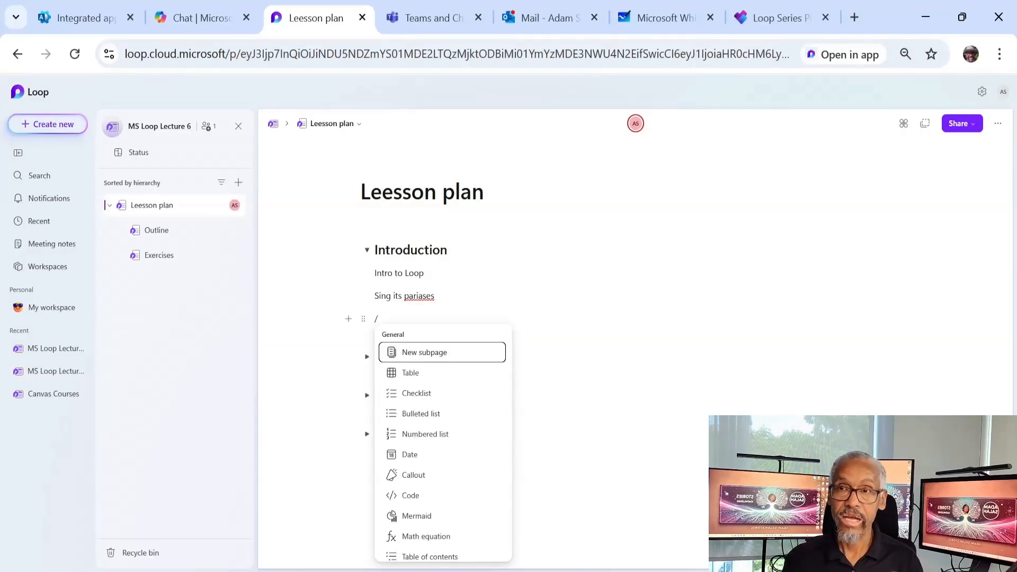
{"action": "key", "text": "BackSpace"}
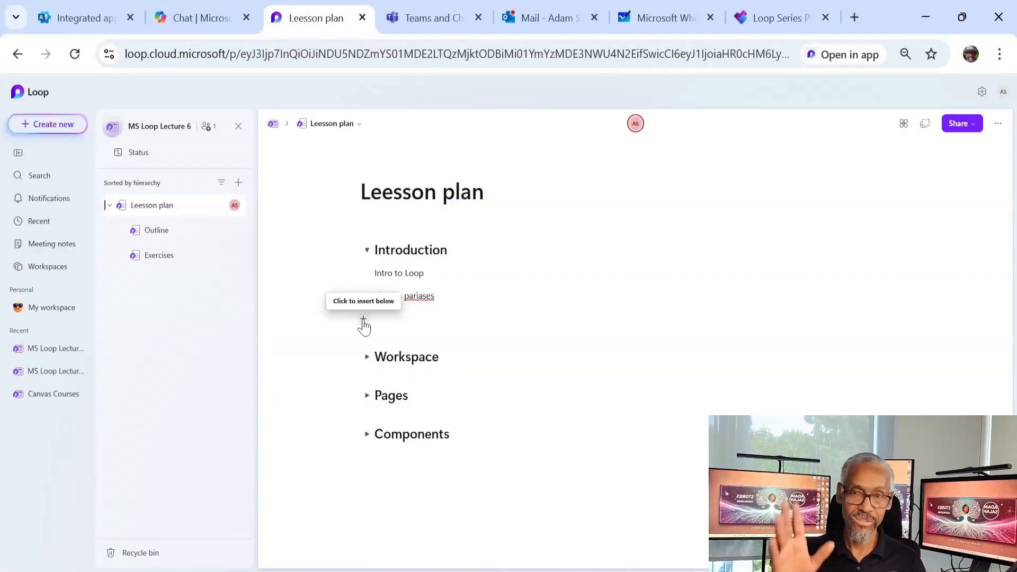
{"action": "left_click", "coordinate": [414, 295]}
{"action": "left_click", "coordinate": [416, 337]}
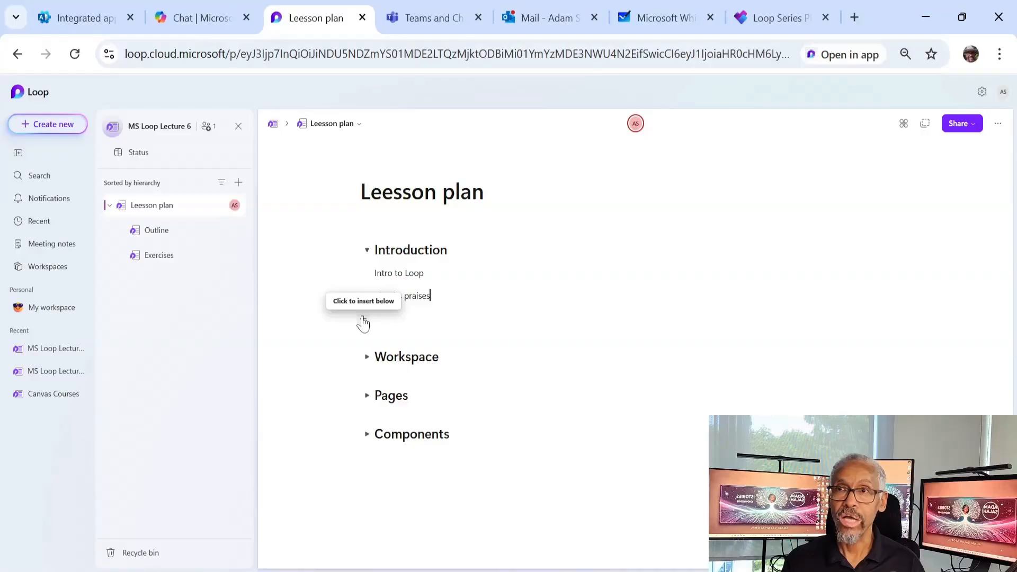
Step: Try the Collapsible Heading 2 format on the "Sing its praises" line and undo the change
{"action": "left_click", "coordinate": [363, 321]}
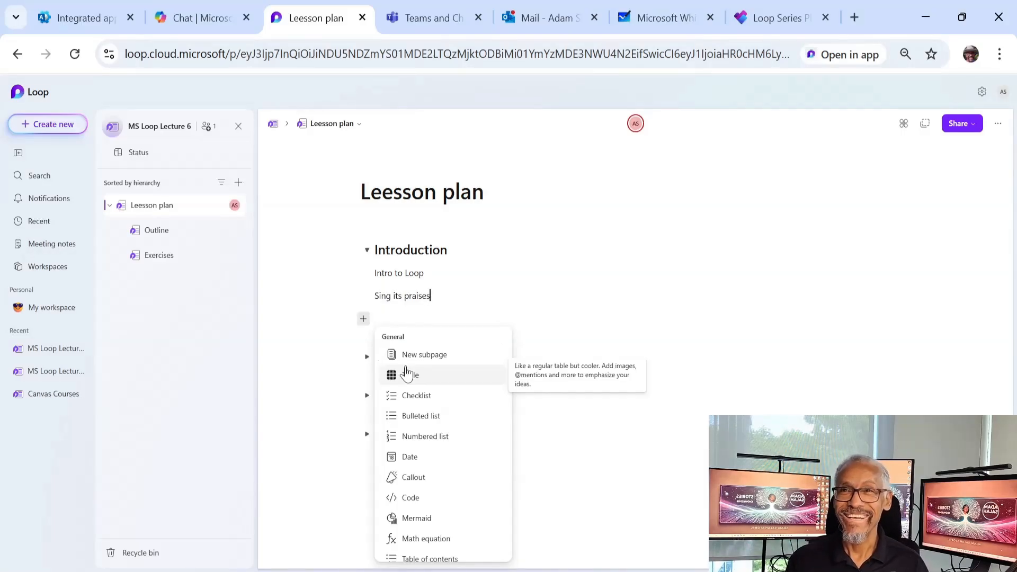
{"action": "scroll", "coordinate": [416, 371], "scroll_direction": "down", "scroll_amount": 3}
{"action": "scroll", "coordinate": [419, 371], "scroll_direction": "down", "scroll_amount": 3}
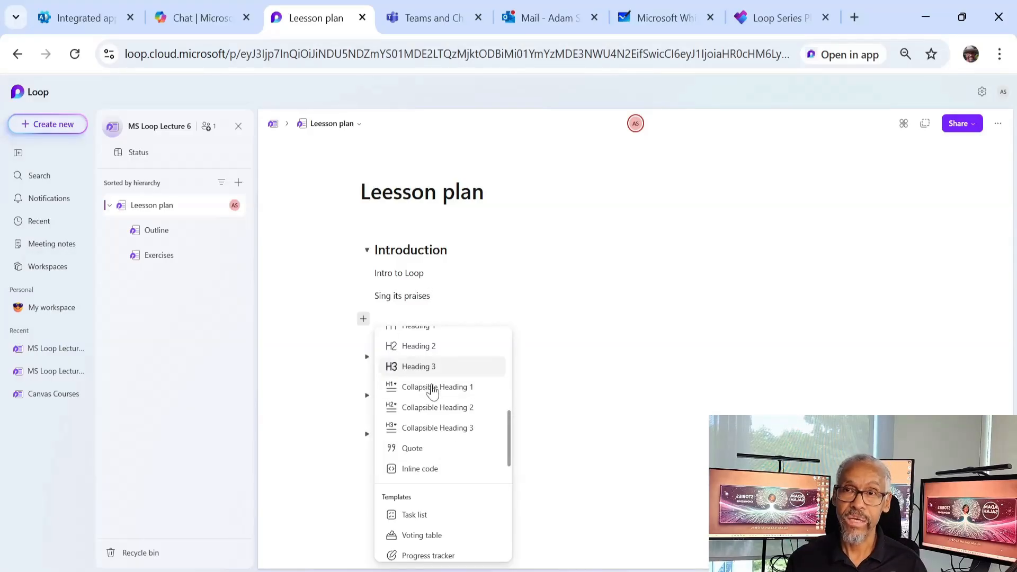
{"action": "left_click", "coordinate": [438, 408]}
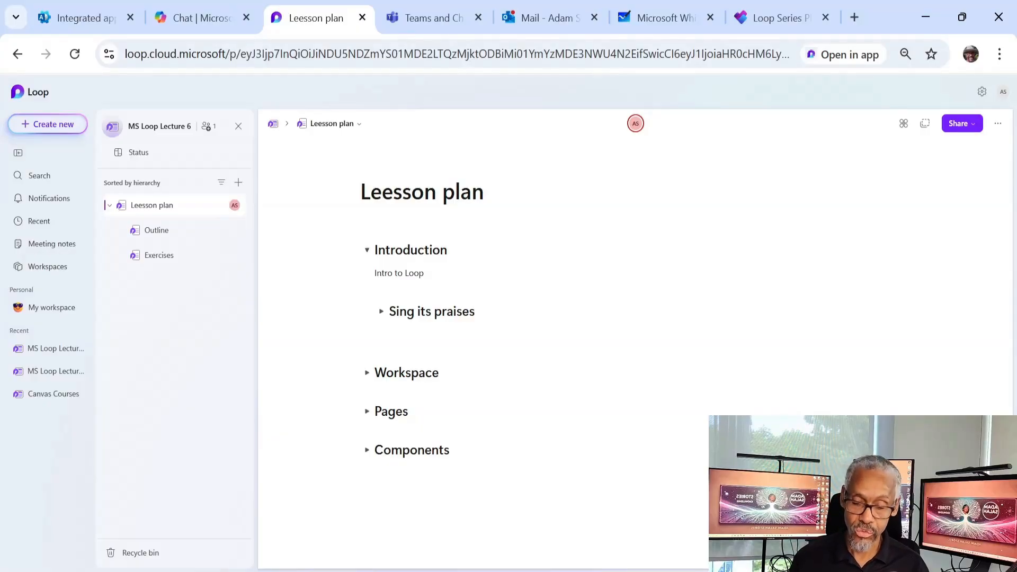
{"action": "key", "text": "ctrl+z"}
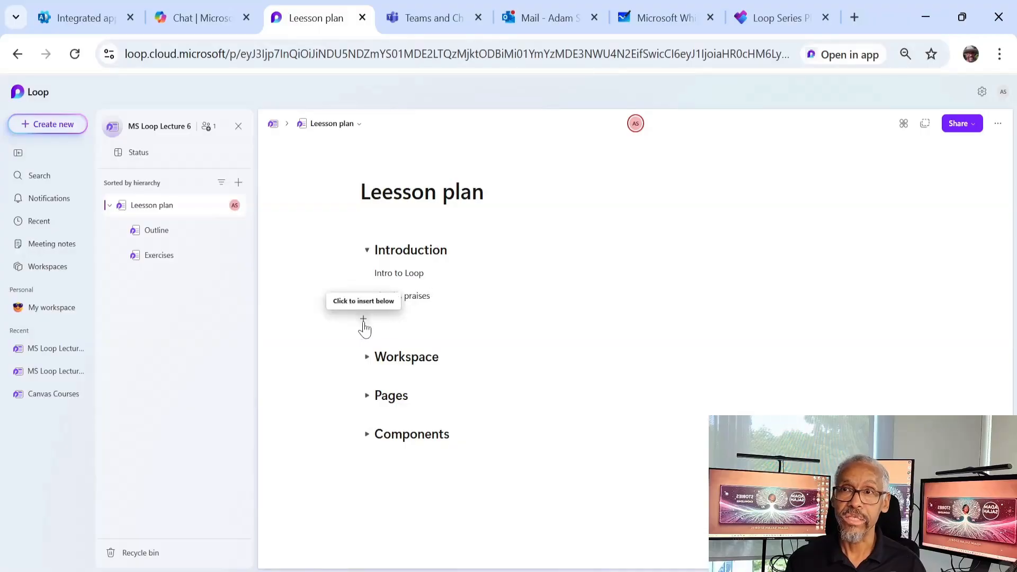
Step: Turn "Sing its praises" into a checklist item and add the items "Badmouth" and "QA" below it
{"action": "left_click", "coordinate": [363, 319]}
{"action": "left_click", "coordinate": [417, 397]}
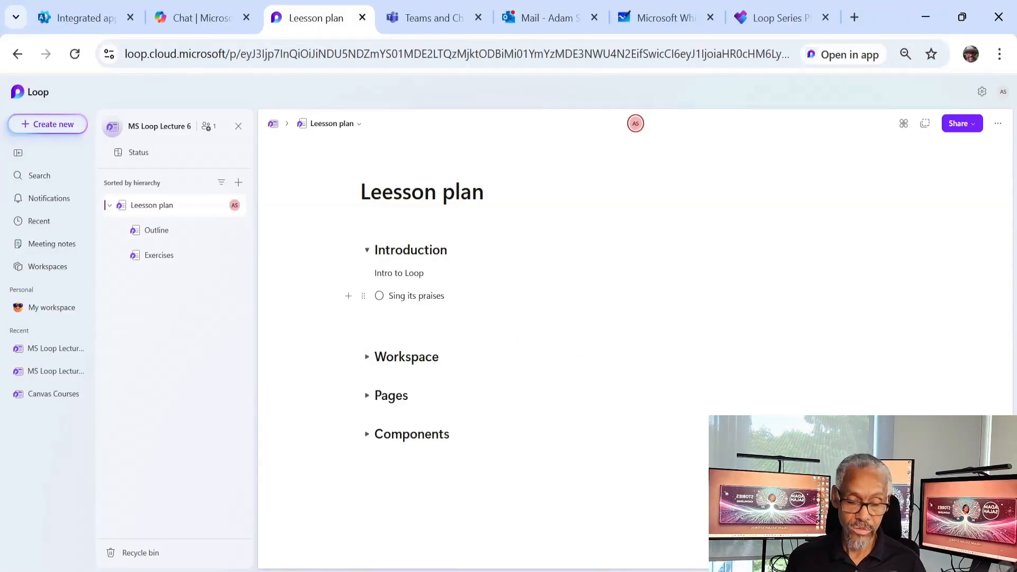
{"action": "key", "text": "Return"}
{"action": "type", "text": "Ho"}
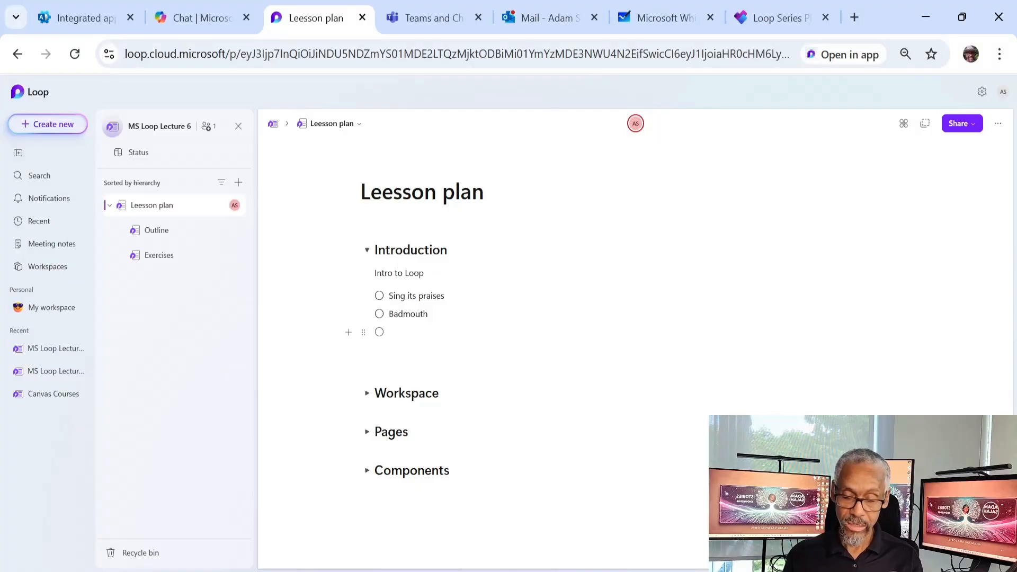
{"action": "type", "text": "QA"}
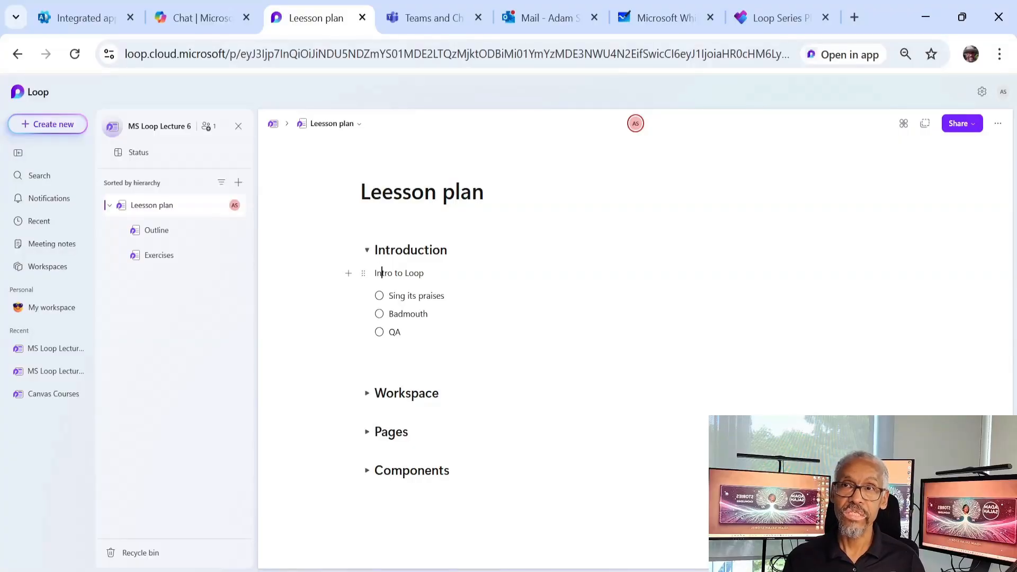
Step: Insert the line "Detailed discussions" between "Intro to Loop" and the checklist, and remove the empty line below the checklist
{"action": "left_click", "coordinate": [424, 274]}
{"action": "key", "text": "Return"}
{"action": "type", "text": "Detailed discussions"}
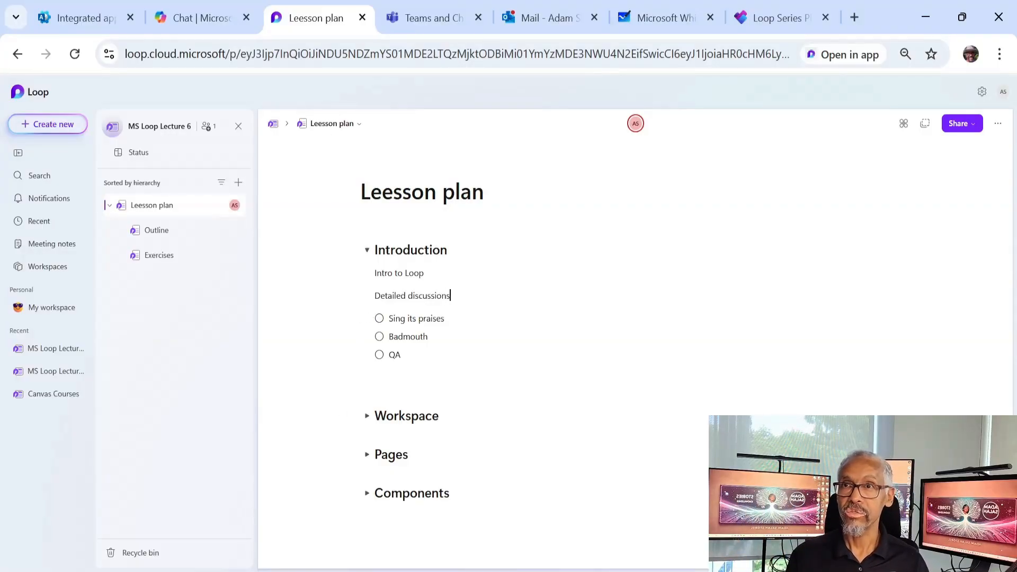
{"action": "left_click", "coordinate": [405, 393]}
{"action": "key", "text": "BackSpace"}
Step: Copy the collapsible "Components" heading and paste it on a new line below the original
{"action": "left_click", "coordinate": [386, 319]}
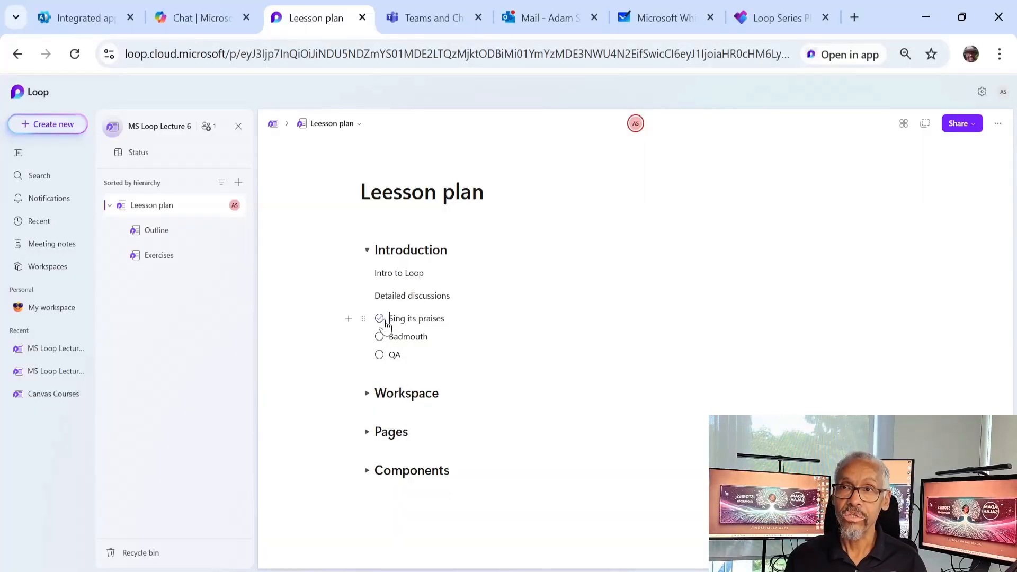
{"action": "left_click", "coordinate": [375, 393]}
{"action": "left_click", "coordinate": [376, 471]}
{"action": "key", "text": "shift+End"}
{"action": "key", "text": "ctrl+c"}
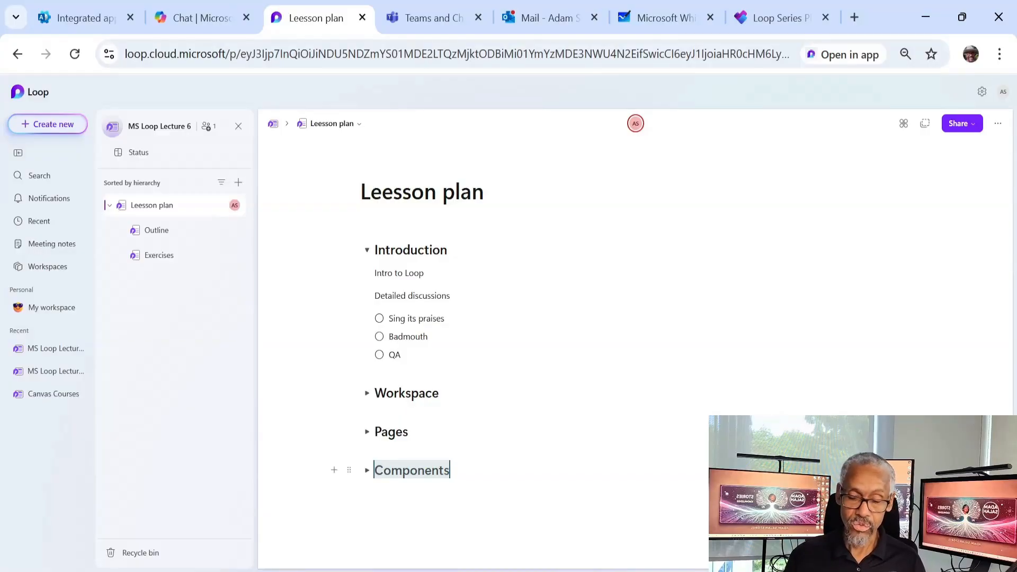
{"action": "key", "text": "End"}
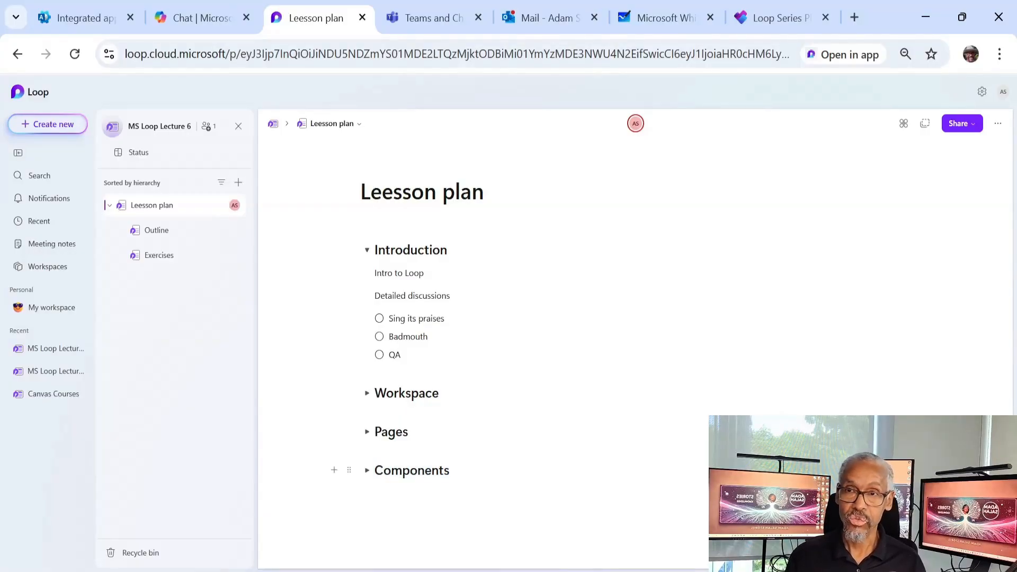
{"action": "key", "text": "Return"}
{"action": "key", "text": "ctrl+v"}
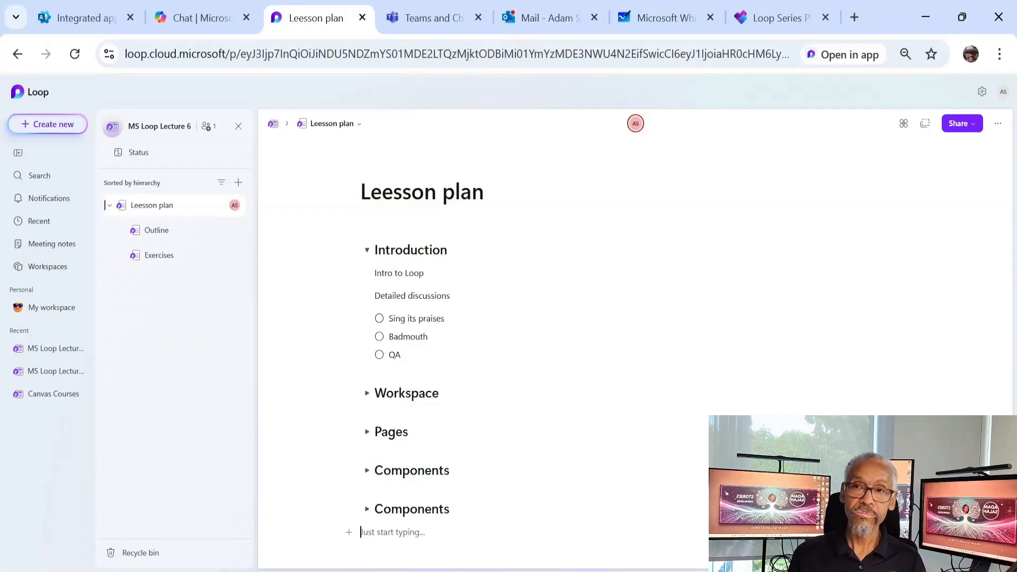
Step: Delete the pasted "Components" heading and the empty line it leaves at the end of the page
{"action": "key", "text": "Up"}
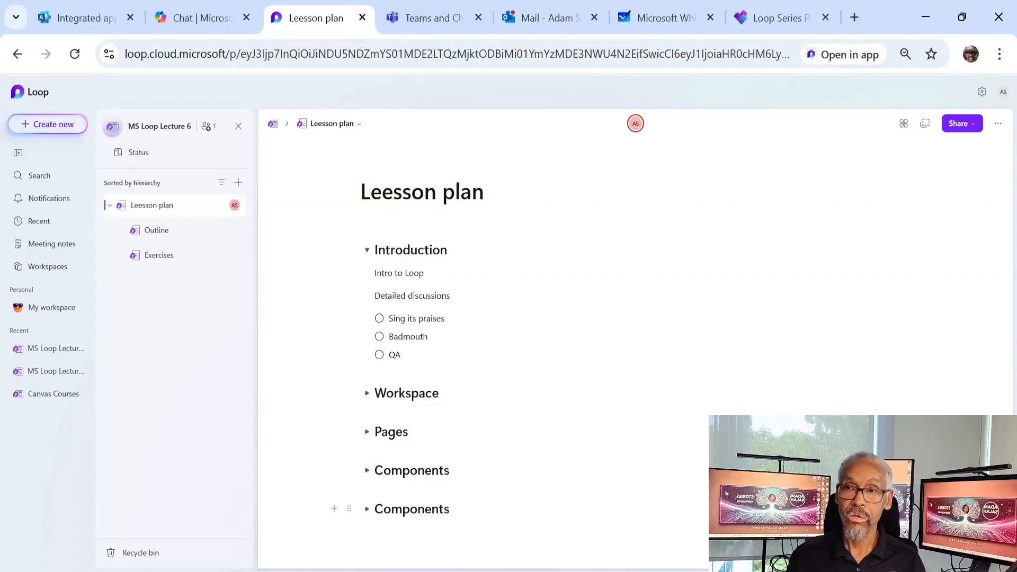
{"action": "key", "text": "shift+End"}
{"action": "key", "text": "BackSpace"}
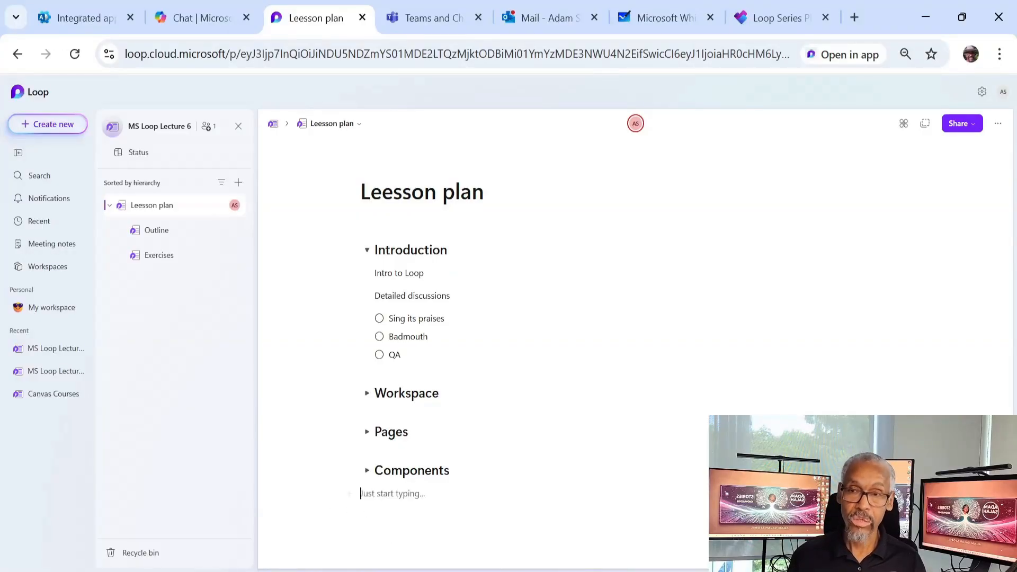
{"action": "key", "text": "BackSpace"}
{"action": "key", "text": "Up"}
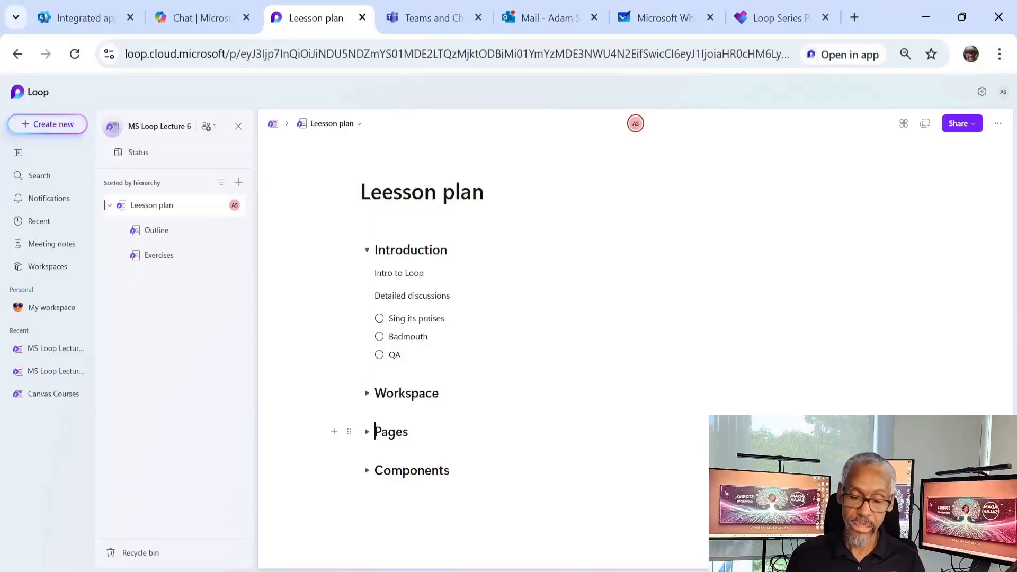
Step: Try to nest the collapsible "Pages" heading beneath a "Components" heading and undo the changes
{"action": "key", "text": "Tab"}
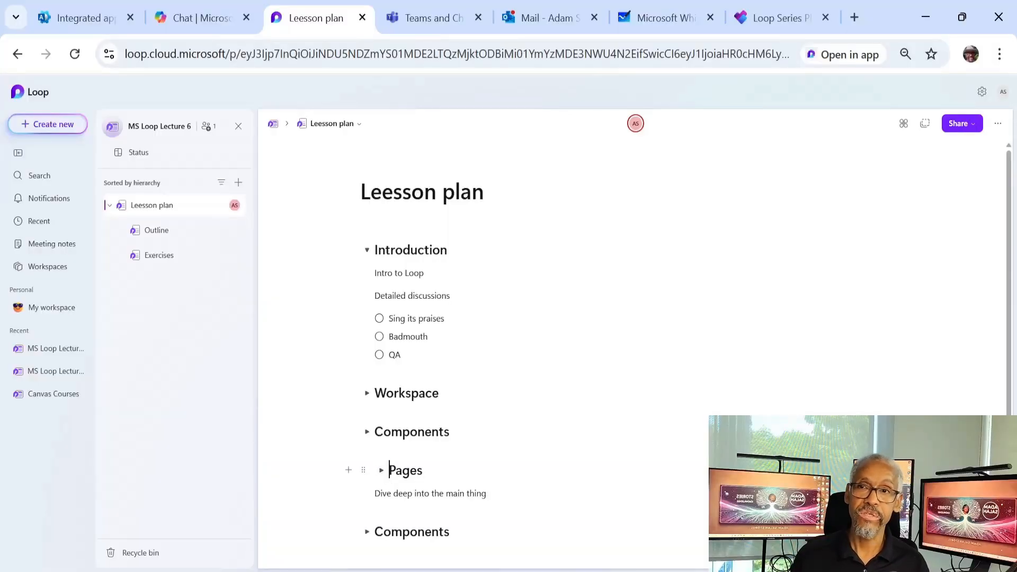
{"action": "left_click", "coordinate": [381, 470]}
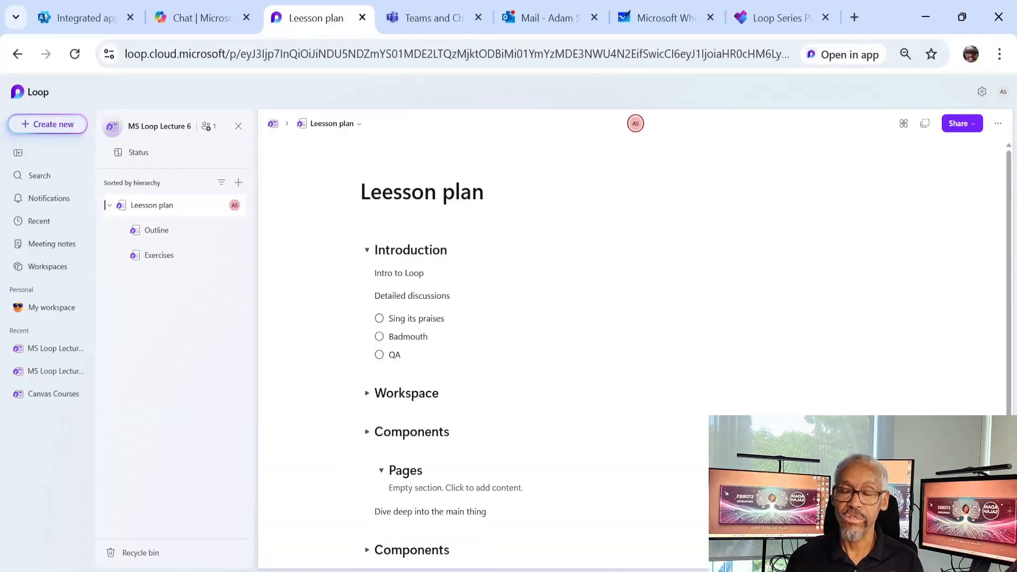
{"action": "key", "text": "ctrl+z"}
{"action": "key", "text": "ctrl+z"}
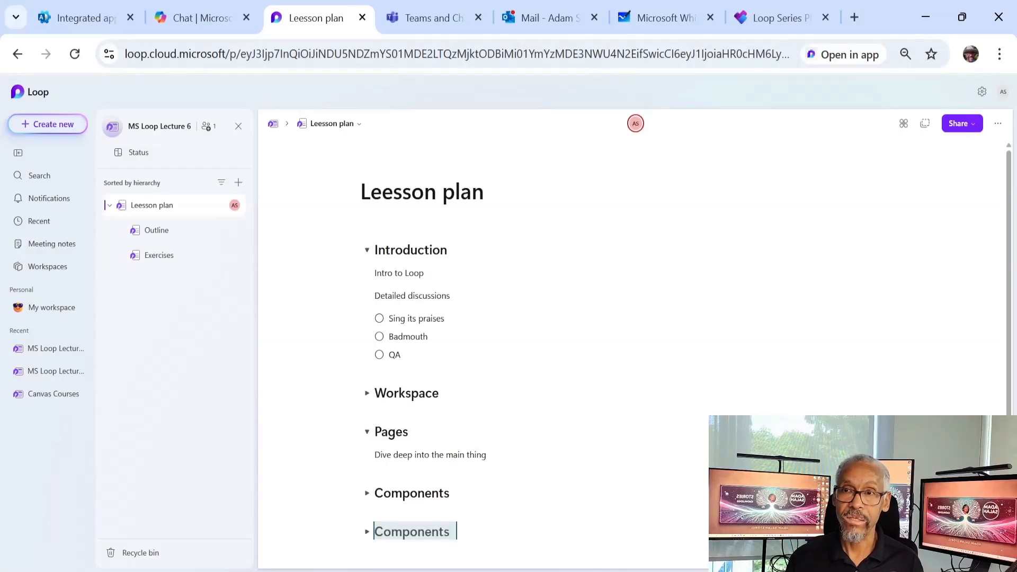
Step: Collapse the "Pages" section and delete the duplicate "Components" heading at the end of the page
{"action": "left_click", "coordinate": [368, 433]}
{"action": "key", "text": "BackSpace"}
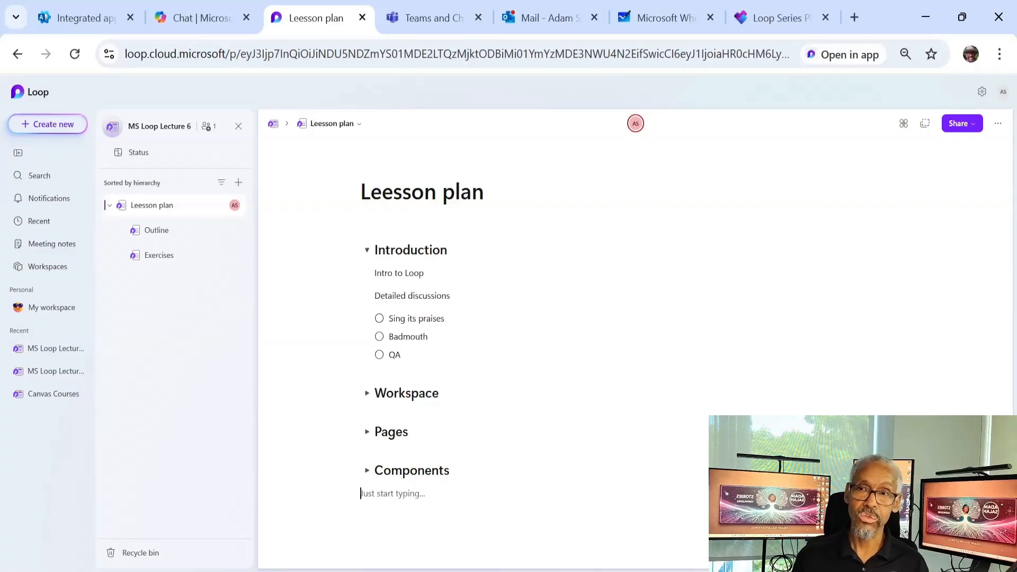
{"action": "right_click", "coordinate": [408, 498]}
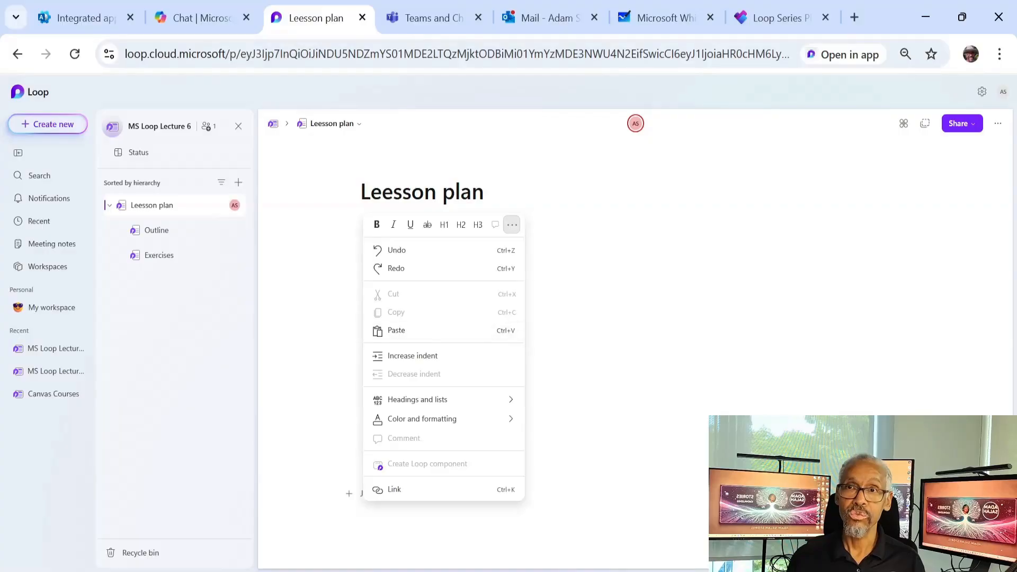
{"action": "left_click", "coordinate": [742, 432]}
{"action": "double_click", "coordinate": [412, 470]}
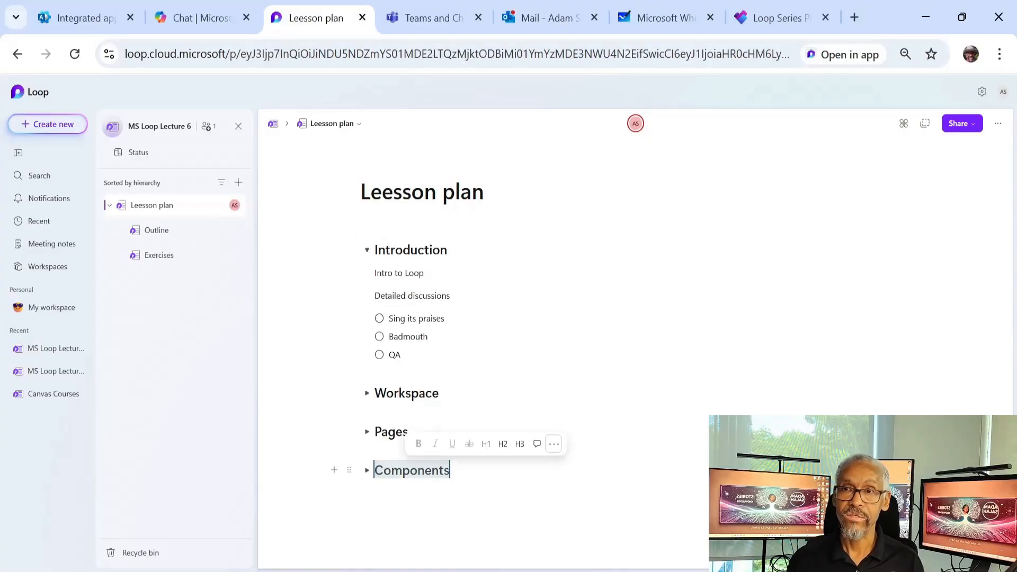
{"action": "left_click", "coordinate": [554, 443]}
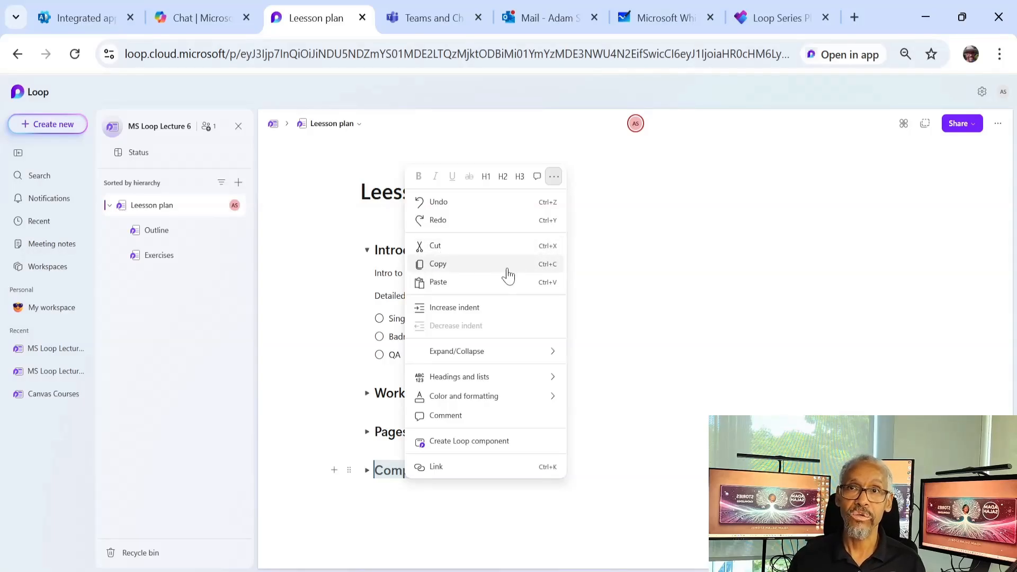
{"action": "left_click", "coordinate": [615, 319]}
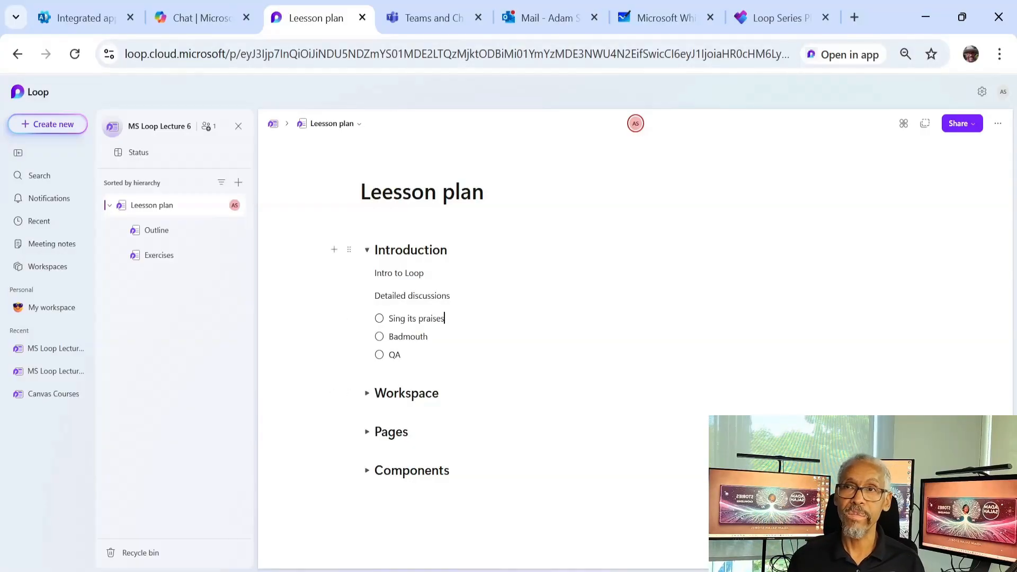
Step: Collapse the "Introduction" section so that only the four headings of the lesson plan show
{"action": "left_click", "coordinate": [366, 250]}
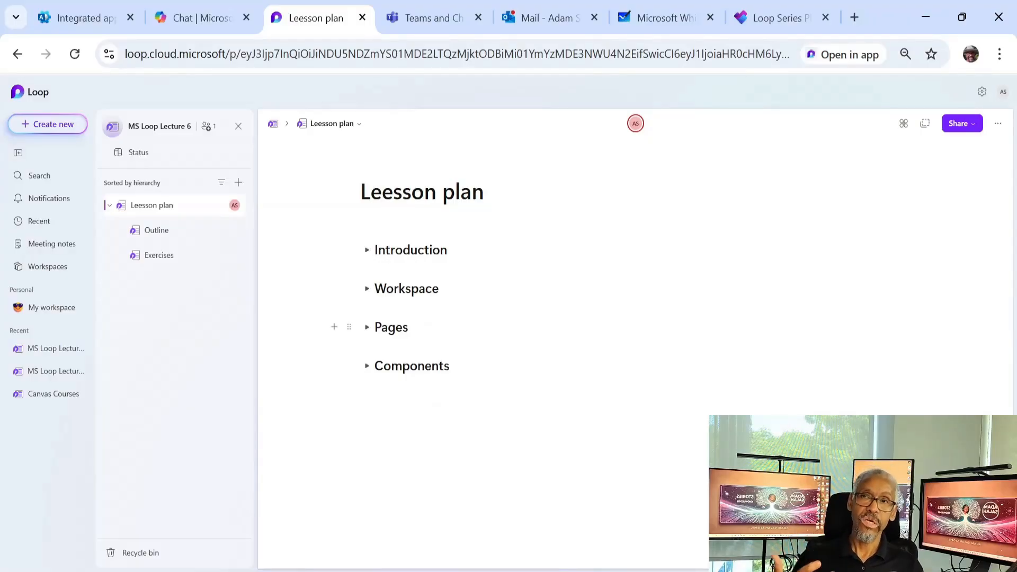
{"action": "left_click", "coordinate": [369, 251]}
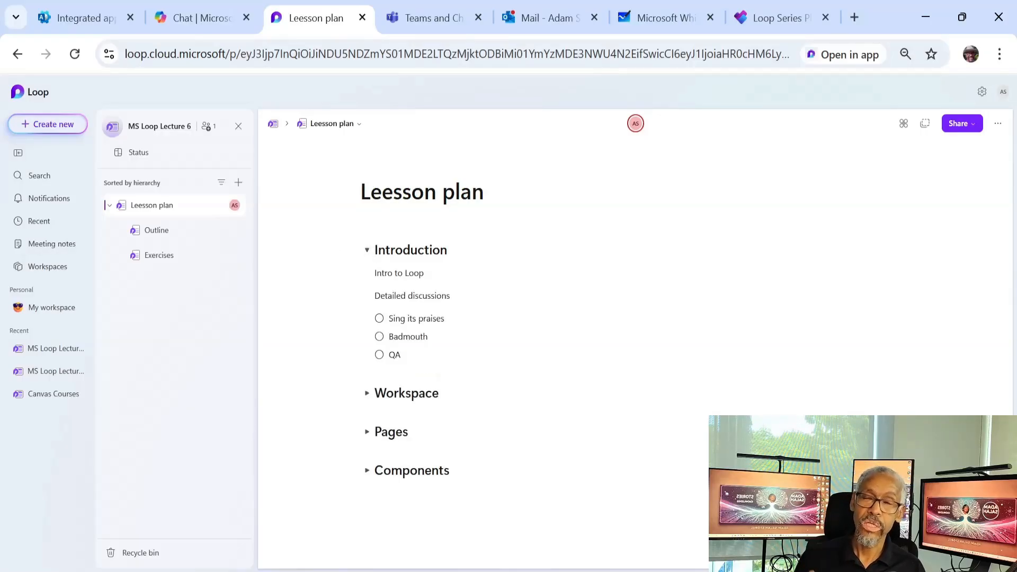
{"action": "left_click", "coordinate": [367, 250]}
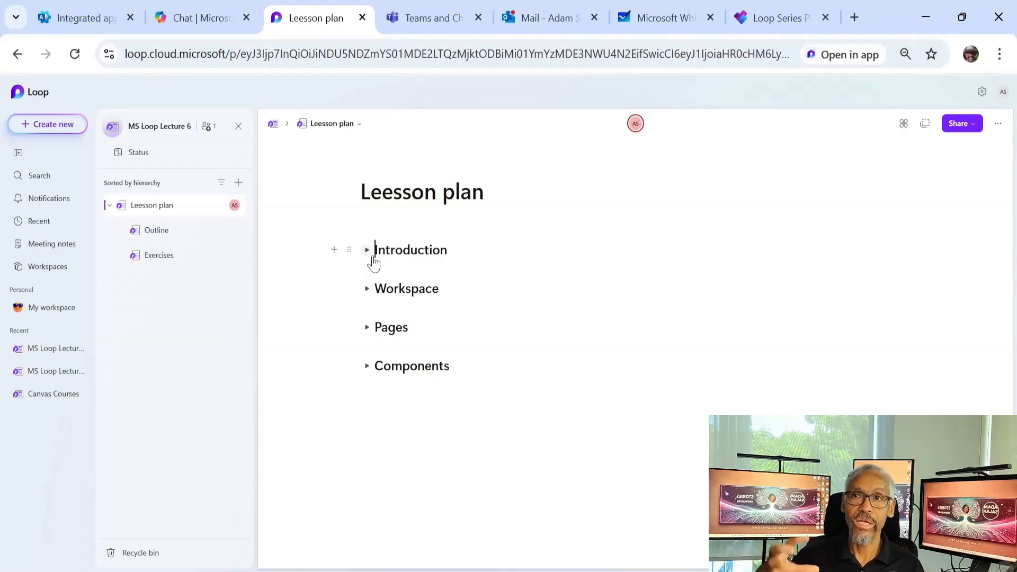
{"action": "left_click", "coordinate": [362, 390]}
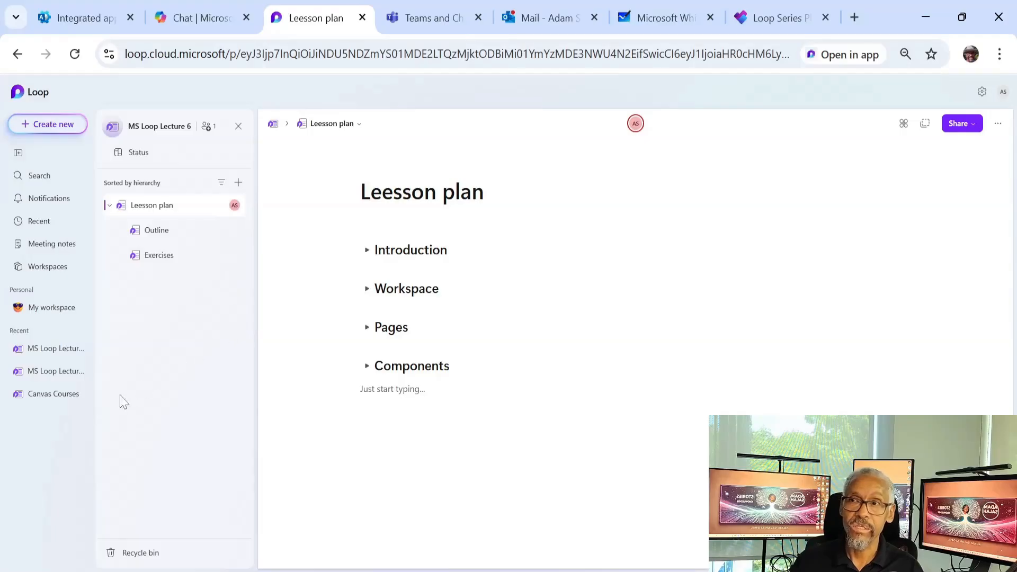
Step: Open the "Mastering Microsoft Loop for Project Managers" page in the Canvas Courses workspace and copy all its module headings
{"action": "left_click", "coordinate": [55, 396]}
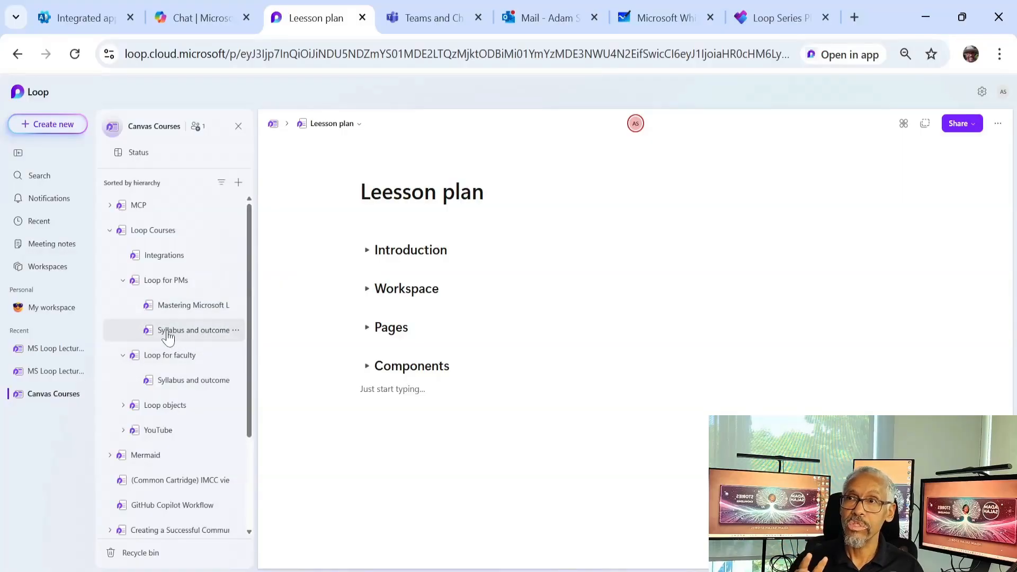
{"action": "left_click", "coordinate": [180, 281]}
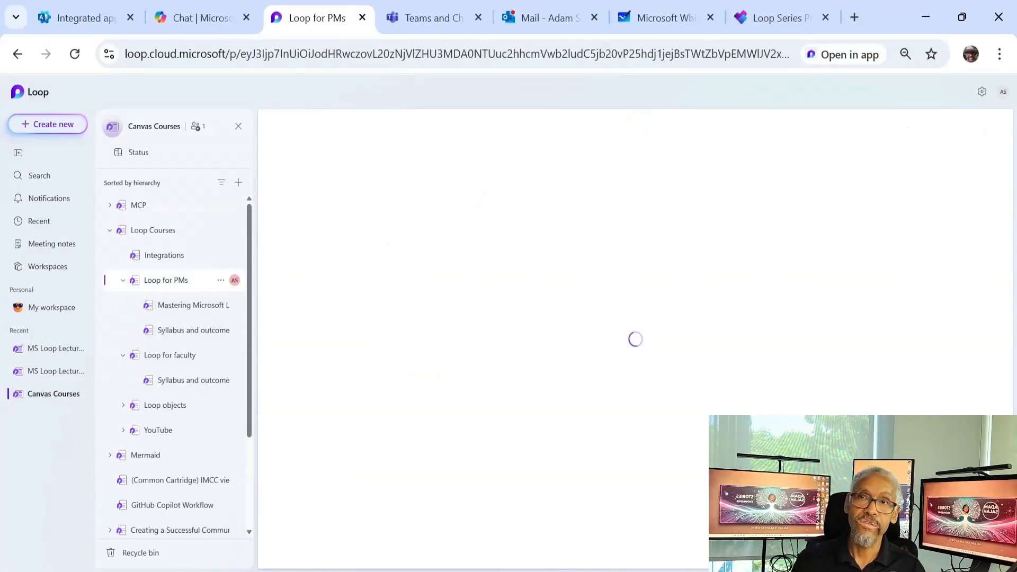
{"action": "left_click", "coordinate": [178, 306]}
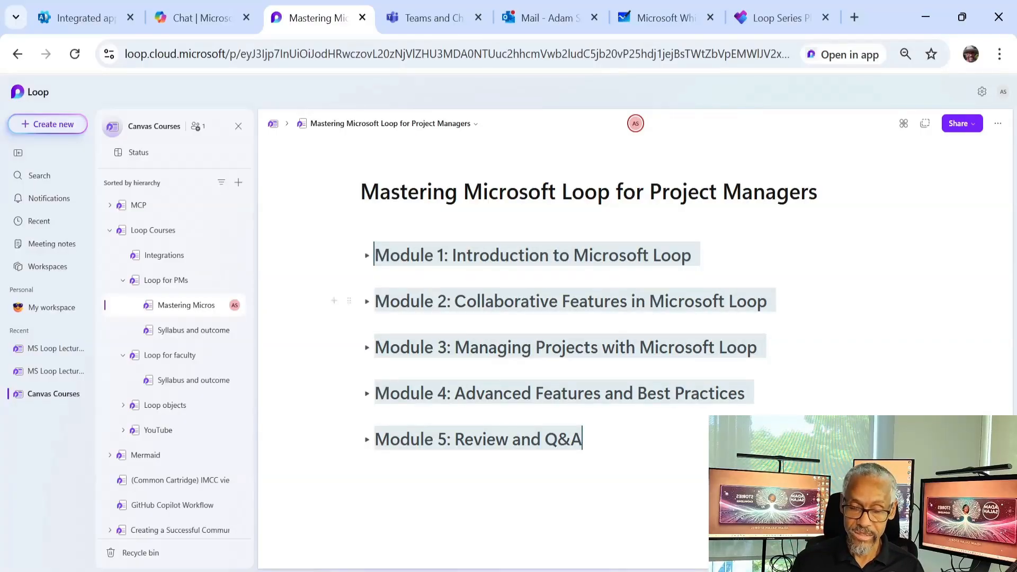
{"action": "left_click", "coordinate": [692, 254]}
{"action": "key", "text": "ctrl+a"}
{"action": "key", "text": "ctrl+c"}
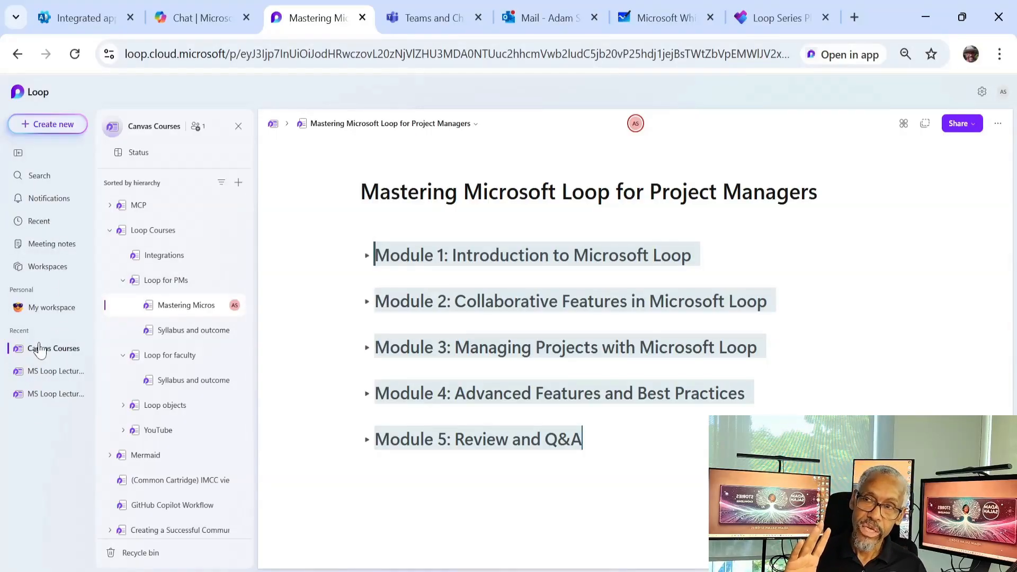
Step: Paste the copied module headings into the empty "Exercises" page of the MS Loop Lecture 6 workspace
{"action": "left_click", "coordinate": [43, 373]}
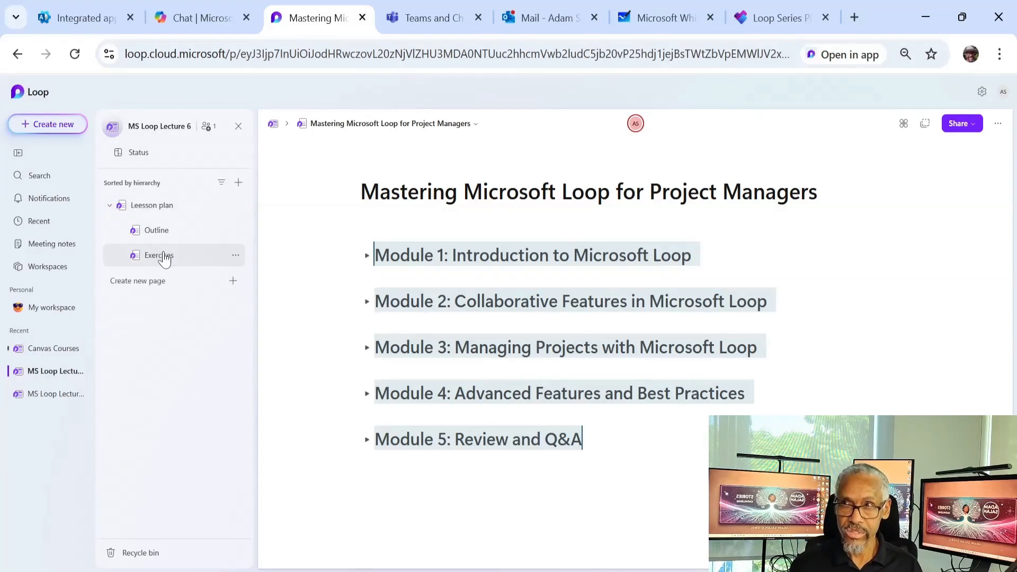
{"action": "left_click", "coordinate": [159, 256]}
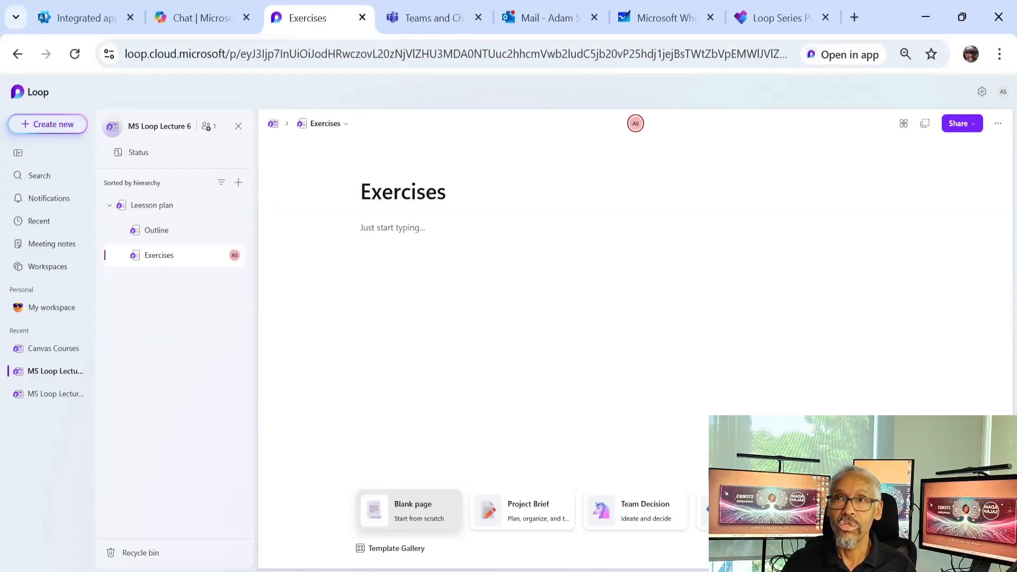
{"action": "key", "text": "ctrl+v"}
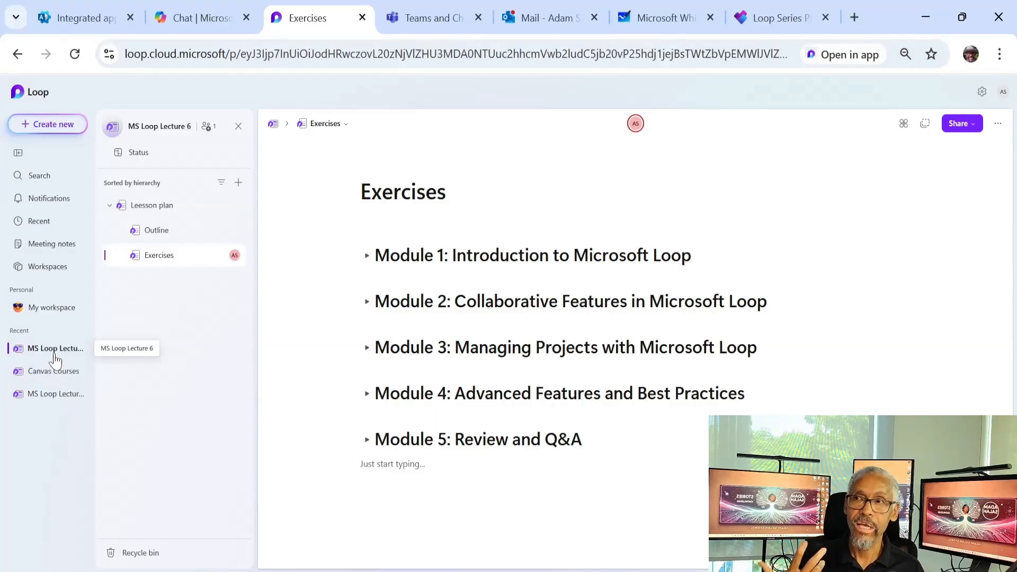
Step: Add the Canvas Courses page "Mastering Microsoft Loop for Project Managers" to the MS Loop Lecture 6 workspace and open it there
{"action": "left_click", "coordinate": [50, 374]}
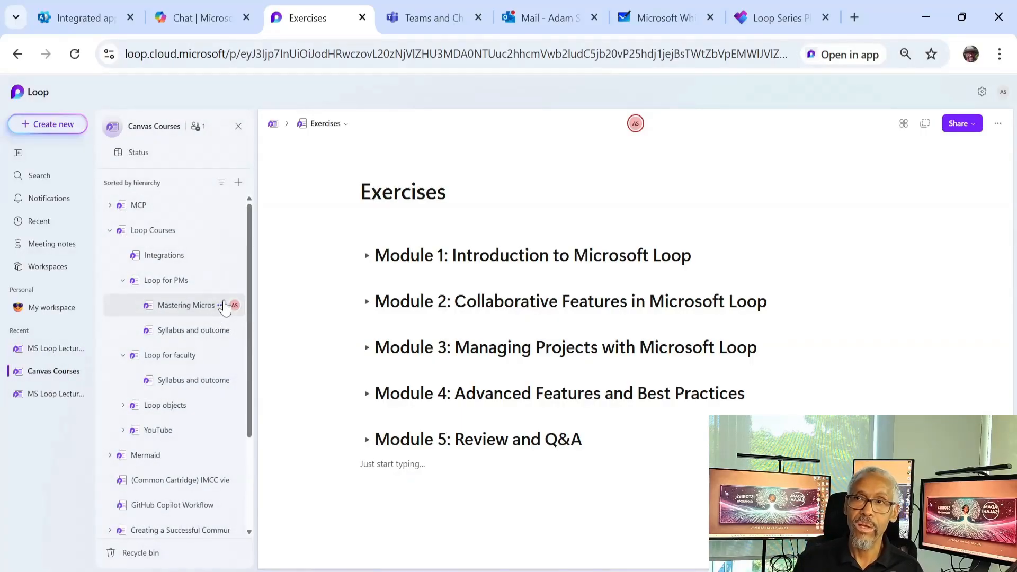
{"action": "left_click", "coordinate": [221, 306]}
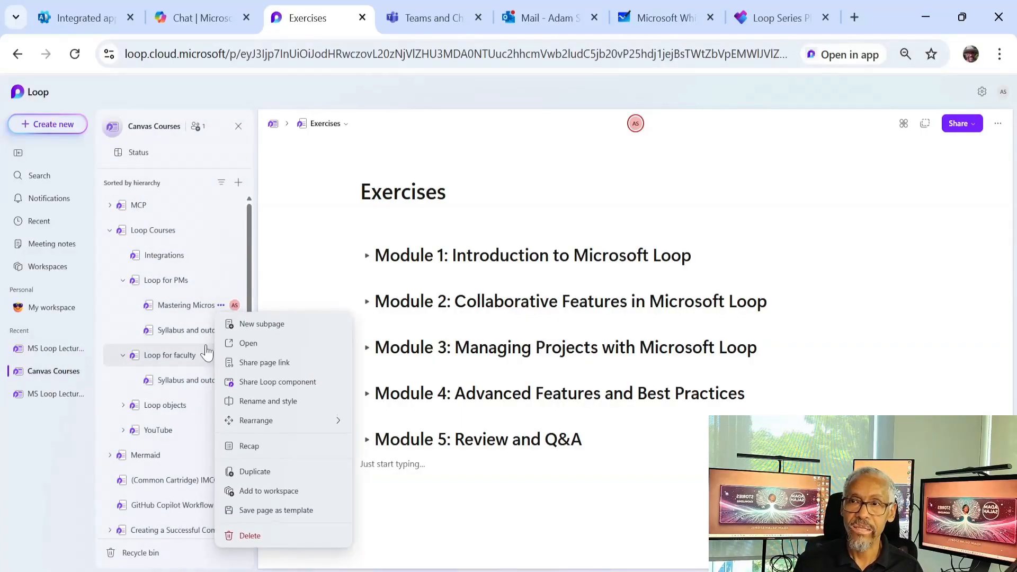
{"action": "left_click", "coordinate": [274, 492]}
{"action": "scroll", "coordinate": [447, 334], "scroll_direction": "down", "scroll_amount": 1}
{"action": "scroll", "coordinate": [443, 336], "scroll_direction": "up", "scroll_amount": 1}
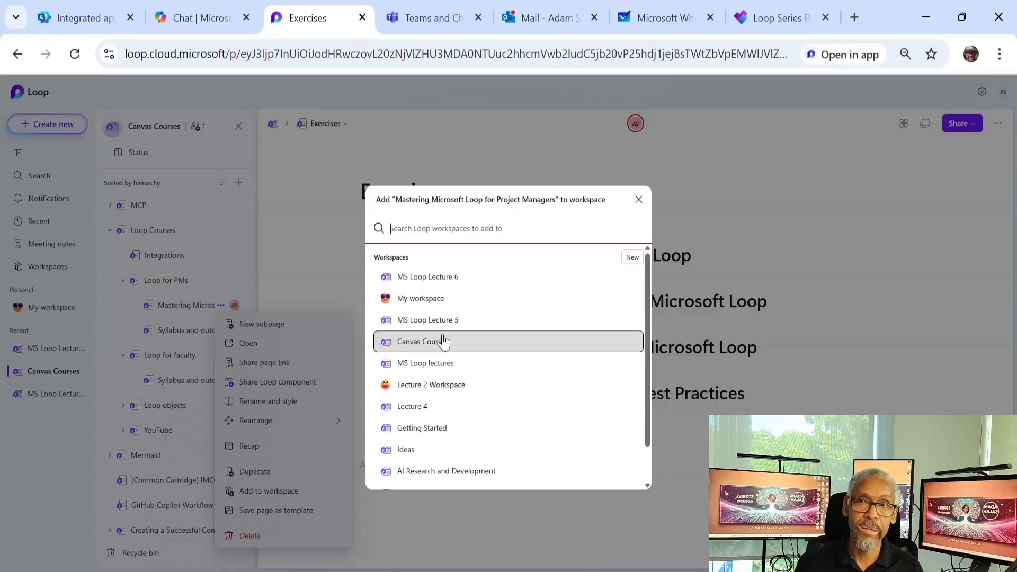
{"action": "left_click", "coordinate": [439, 281]}
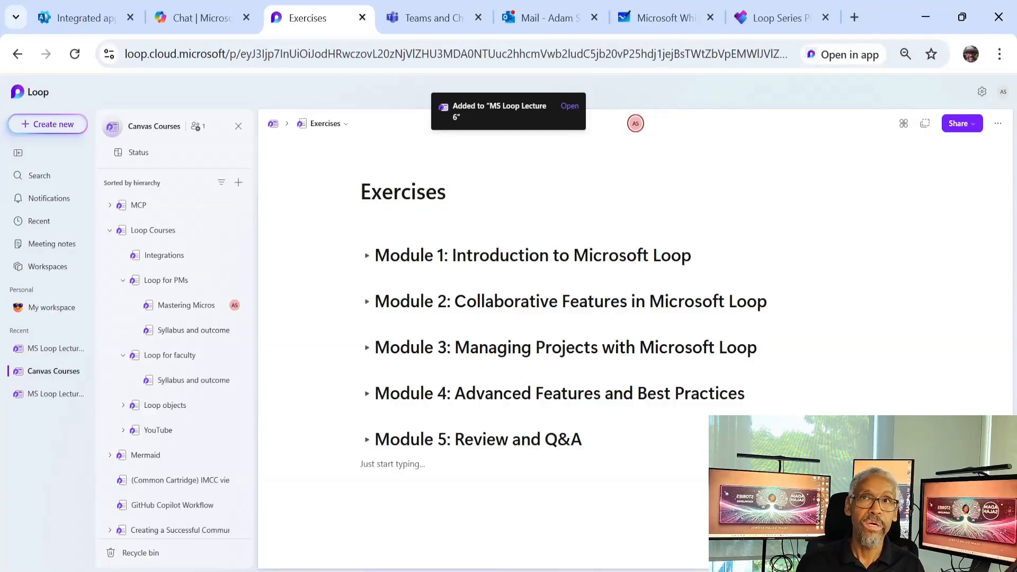
{"action": "left_click", "coordinate": [569, 106]}
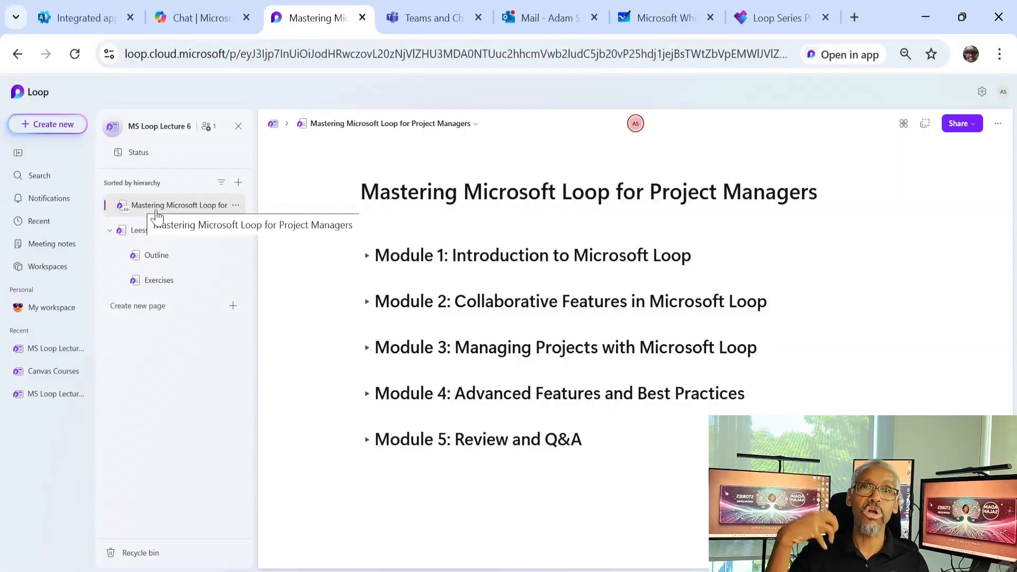
Step: Duplicate the linked "Mastering Microsoft Loop for Project Managers" page and compare the copy's title with the original
{"action": "left_click", "coordinate": [236, 206]}
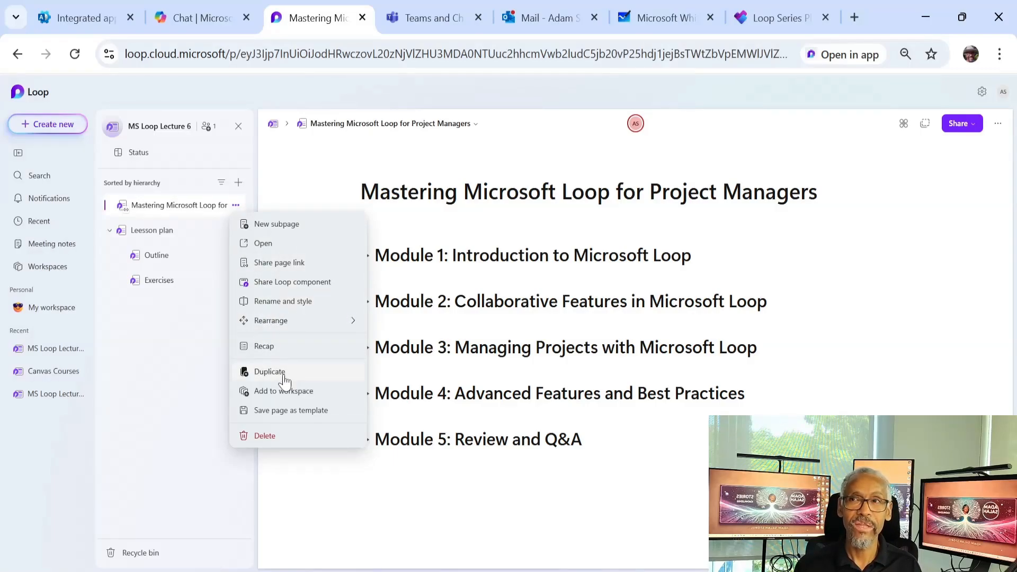
{"action": "left_click", "coordinate": [270, 372]}
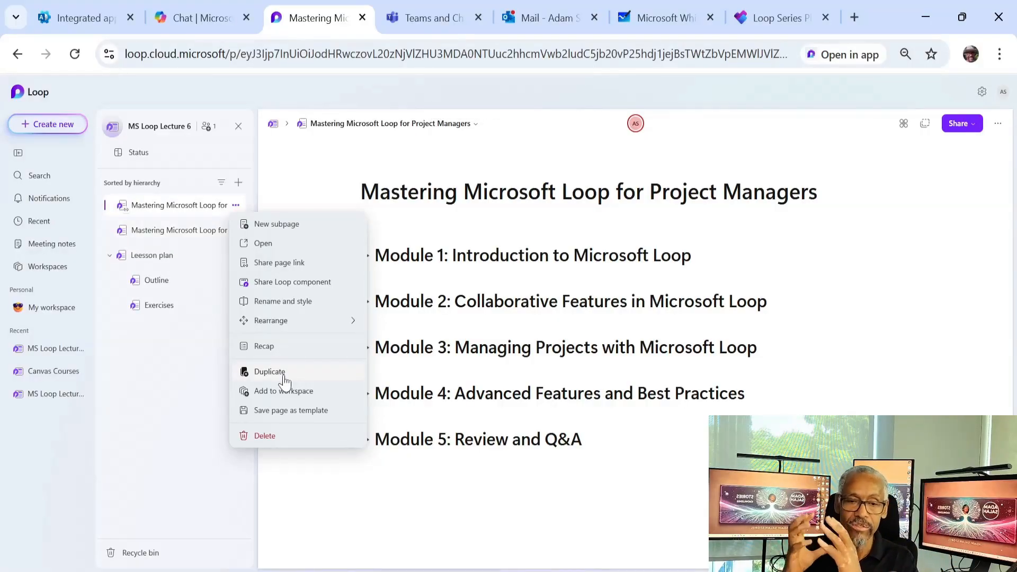
{"action": "left_click", "coordinate": [193, 231]}
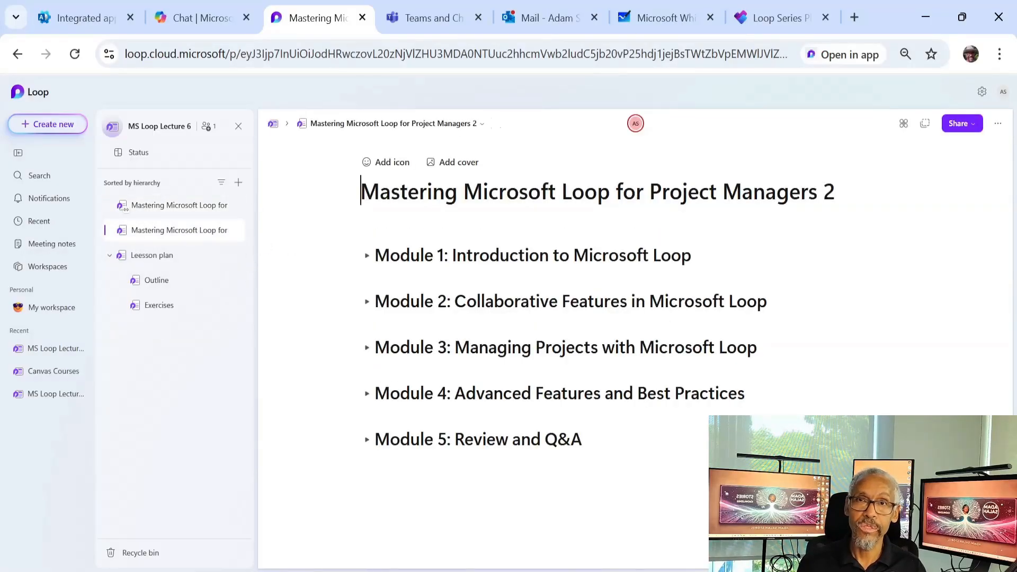
{"action": "double_click", "coordinate": [829, 192]}
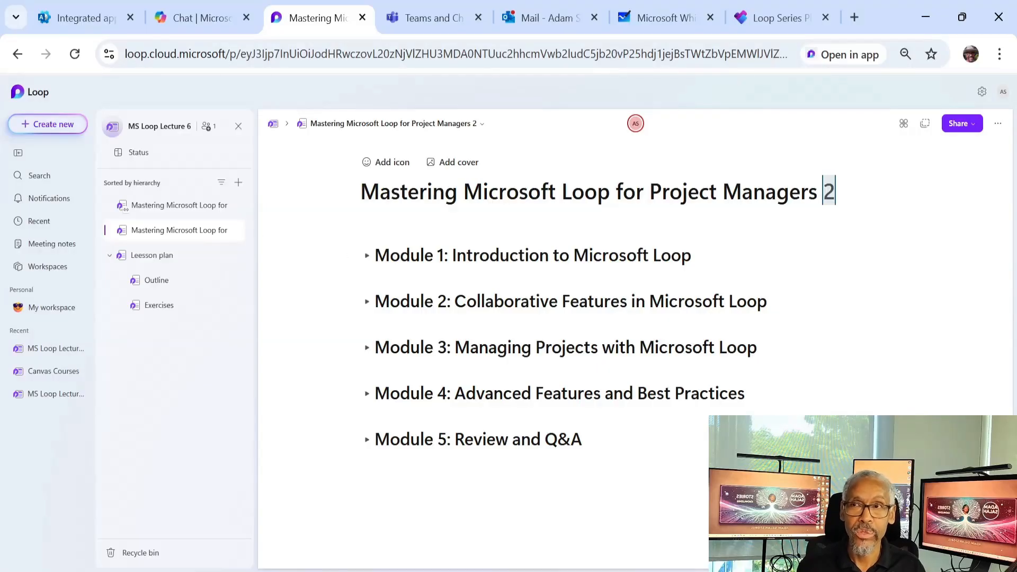
{"action": "left_click", "coordinate": [206, 207]}
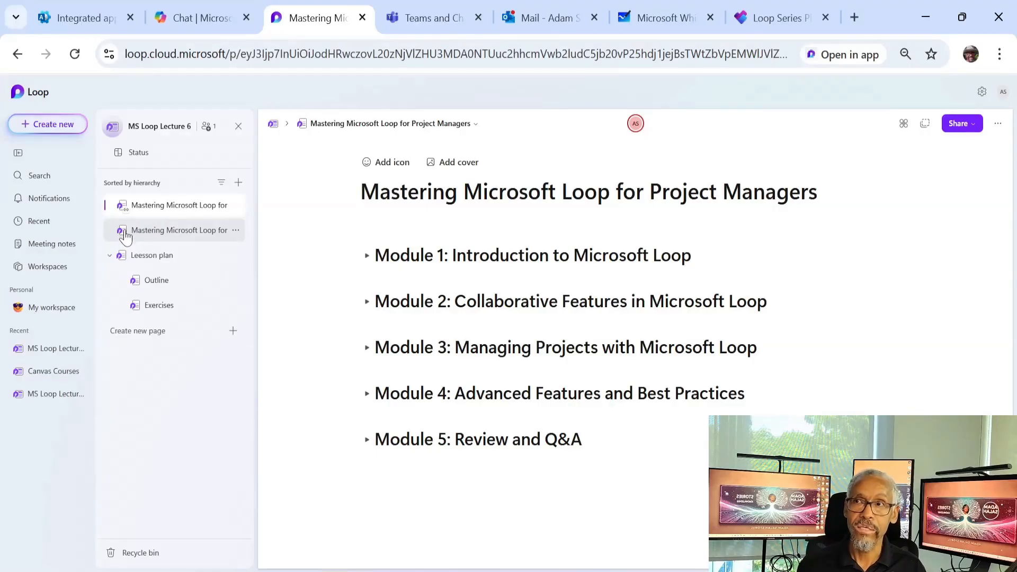
Step: Delete the linked "Mastering Microsoft Loop for Project Managers" page from the MS Loop Lecture 6 workspace, keeping its duplicate
{"action": "left_click", "coordinate": [235, 205]}
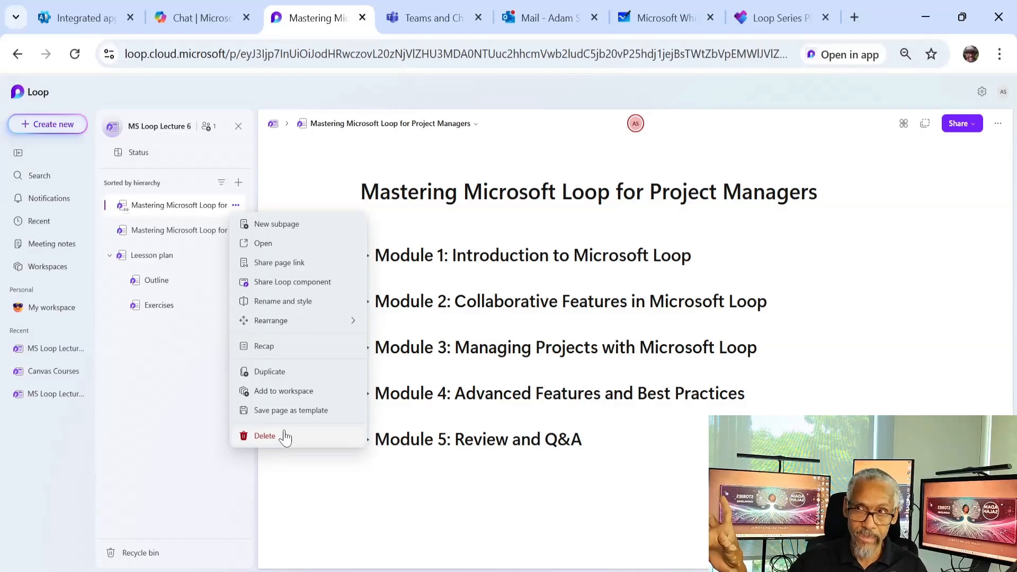
{"action": "left_click", "coordinate": [146, 208]}
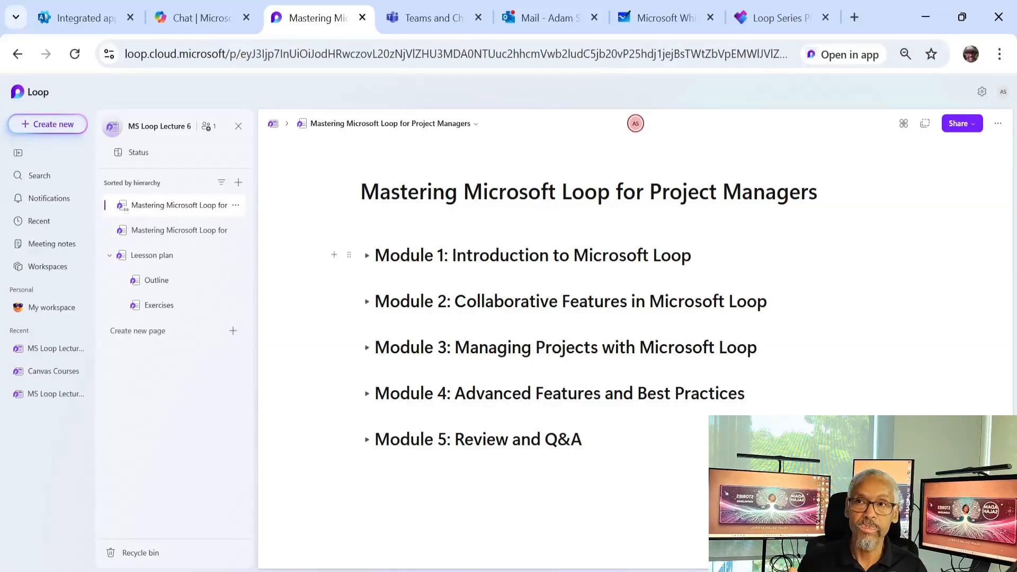
{"action": "left_click", "coordinate": [236, 207]}
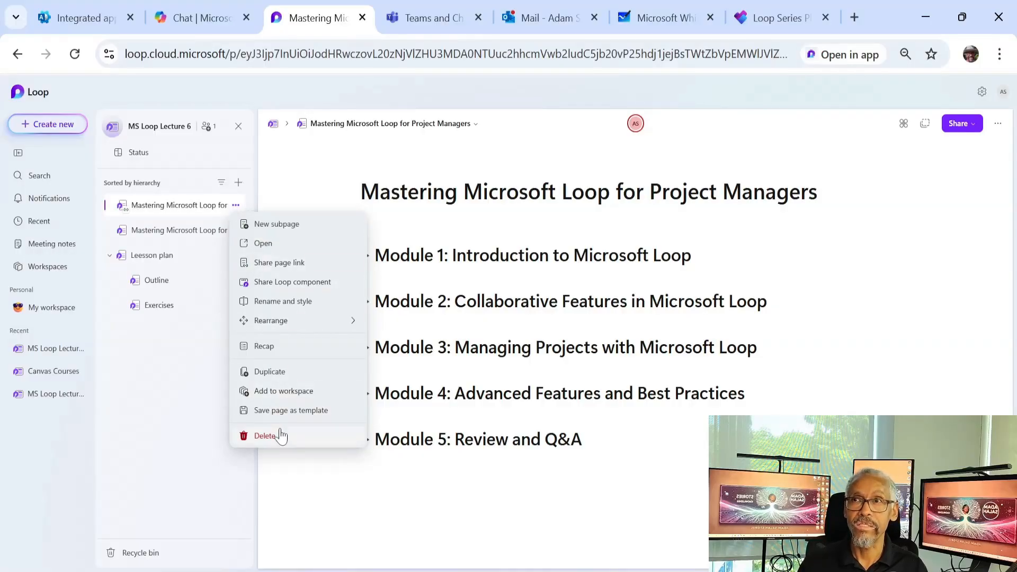
{"action": "left_click", "coordinate": [265, 435]}
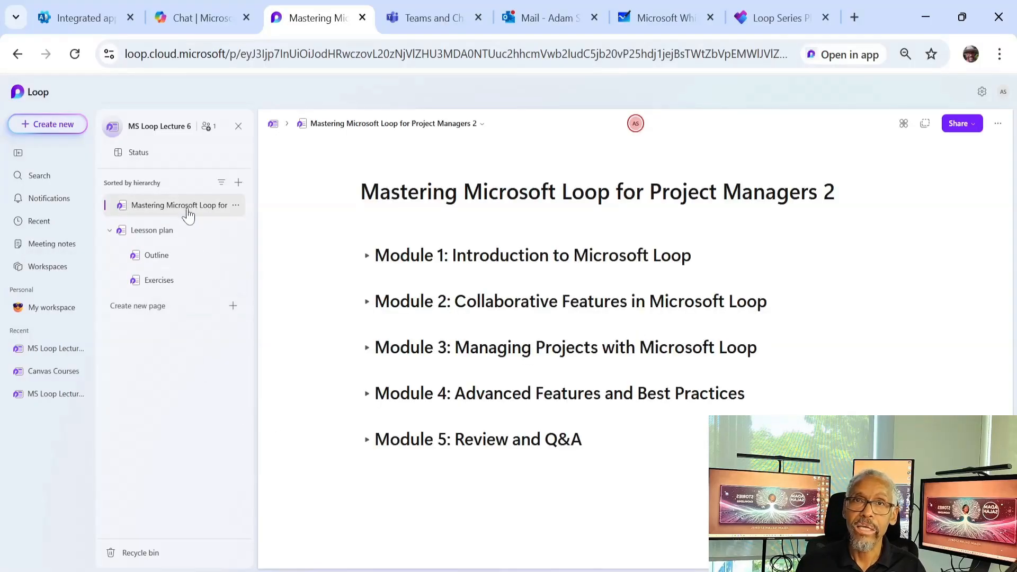
Step: Remove the "2" from the duplicated page's title and nest the "Leesson plan" page with its subpages beneath it
{"action": "key", "text": "BackSpace"}
{"action": "key", "text": "BackSpace"}
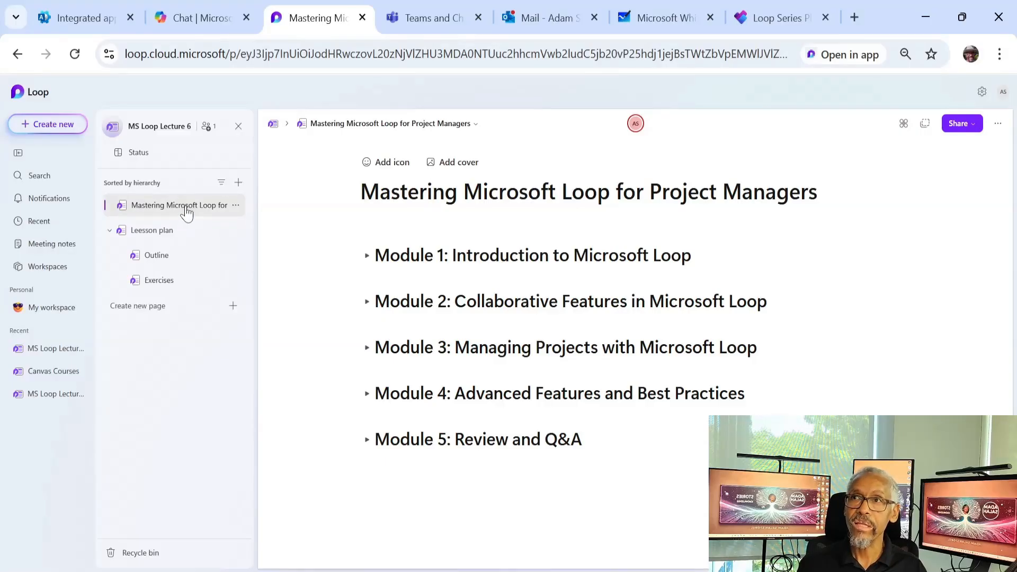
{"action": "left_click_drag", "start_coordinate": [166, 234], "coordinate": [193, 208]}
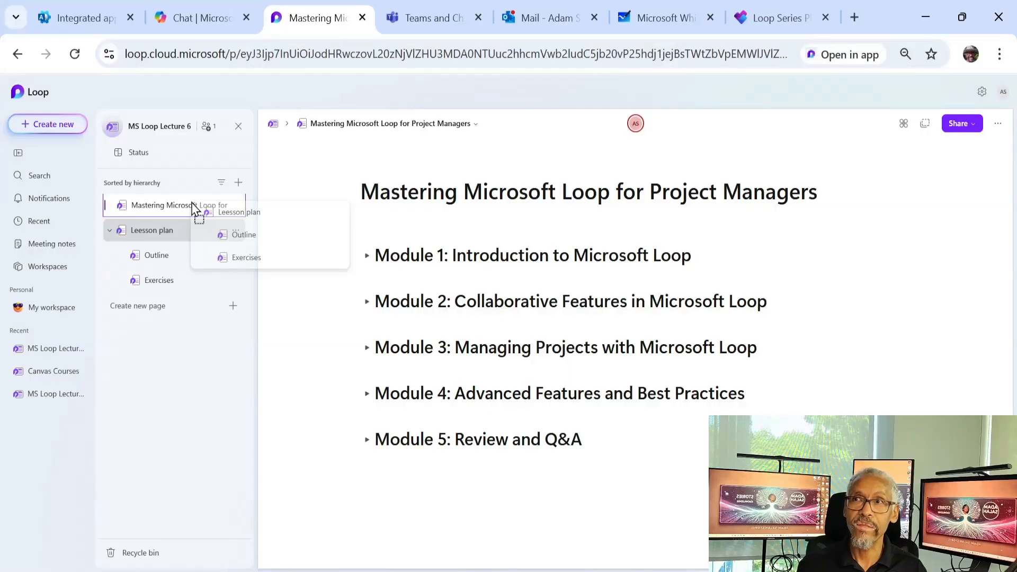
{"action": "left_click_drag", "start_coordinate": [193, 208], "coordinate": [192, 211]}
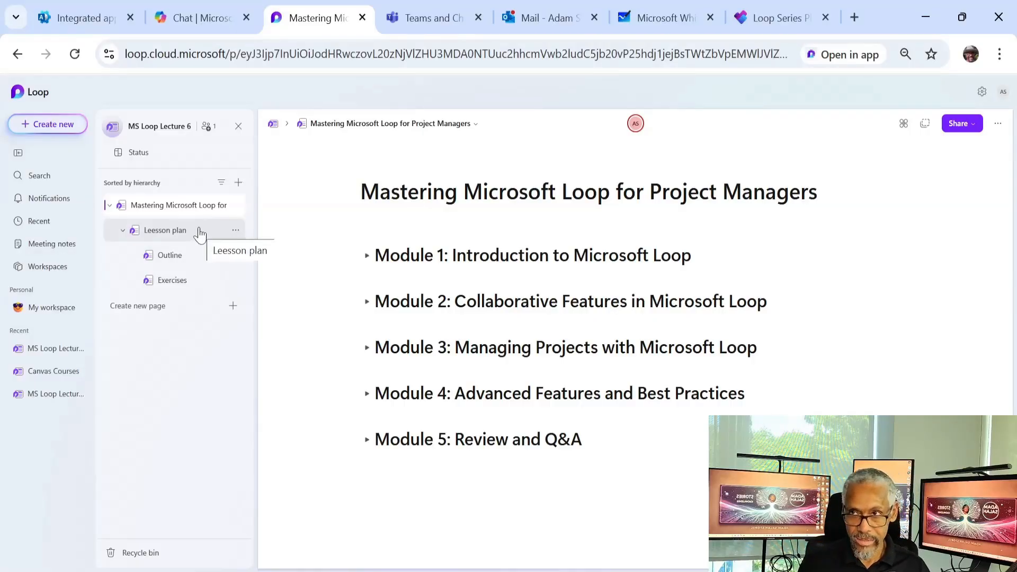
Step: Create a new untitled top-level page in the workspace and add a blank subpage under it
{"action": "left_click", "coordinate": [231, 306]}
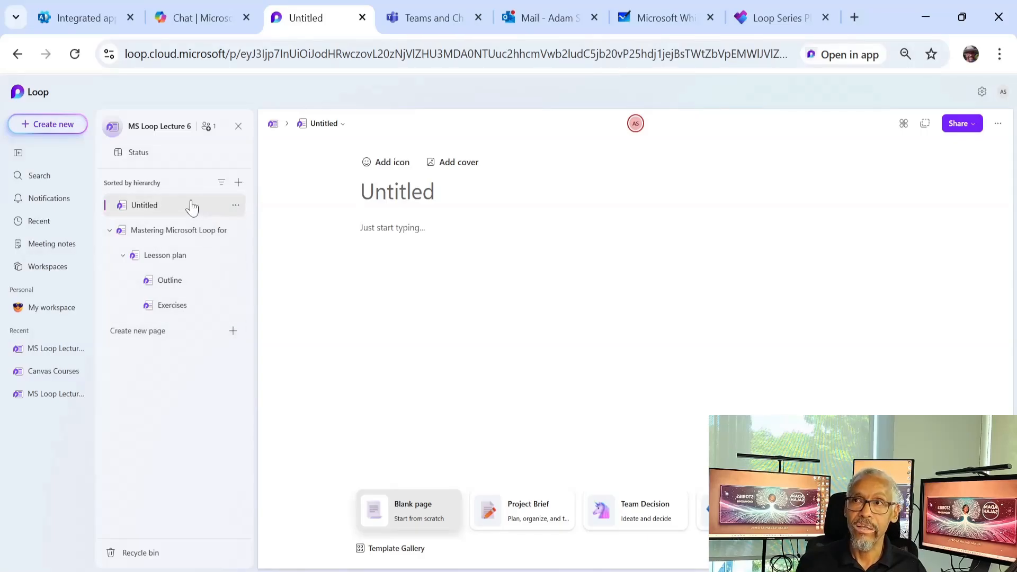
{"action": "left_click", "coordinate": [236, 205]}
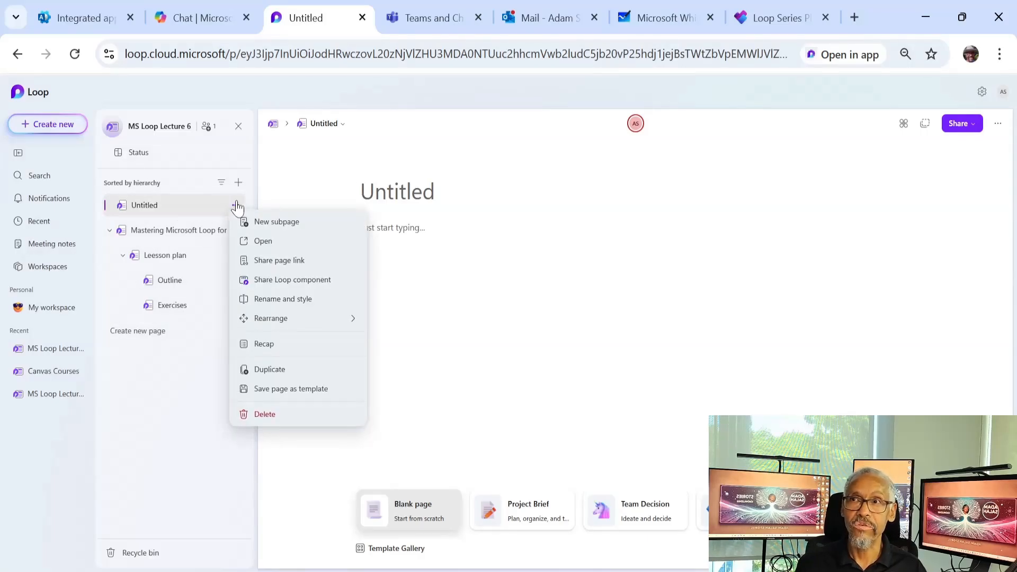
{"action": "left_click", "coordinate": [266, 223]}
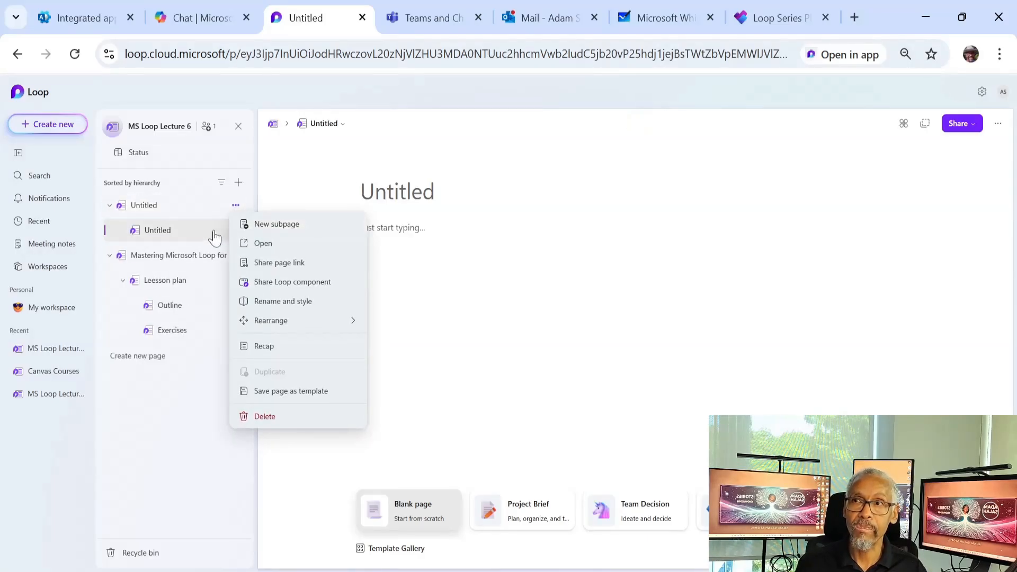
Step: Add a subpage beneath the second-level Untitled page and another blank subpage beneath that one
{"action": "left_click", "coordinate": [236, 233]}
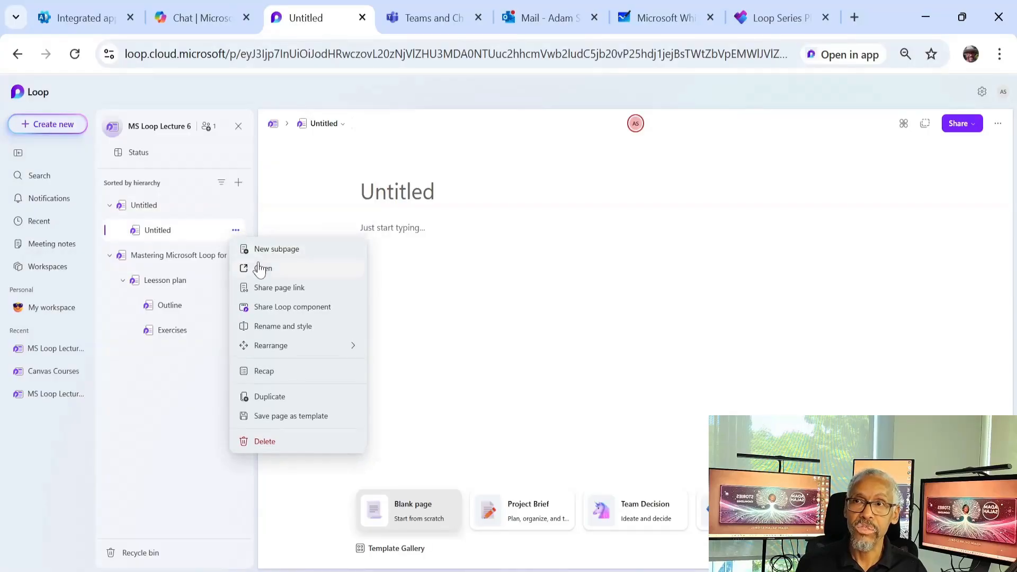
{"action": "left_click", "coordinate": [263, 256]}
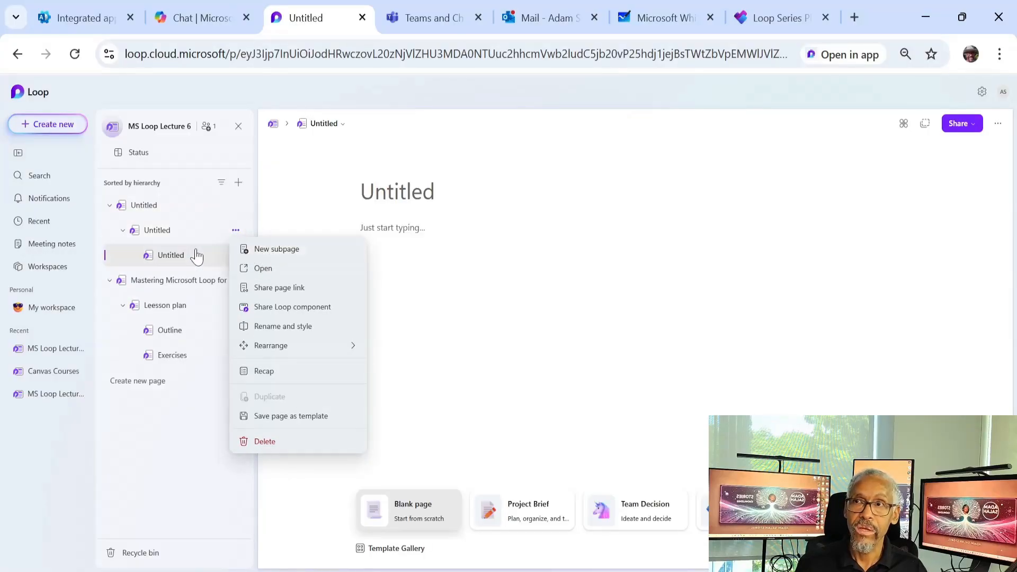
{"action": "left_click", "coordinate": [235, 256]}
{"action": "left_click", "coordinate": [254, 274]}
Step: Rename the top-level Untitled page as "Maxed"
{"action": "left_click", "coordinate": [159, 206]}
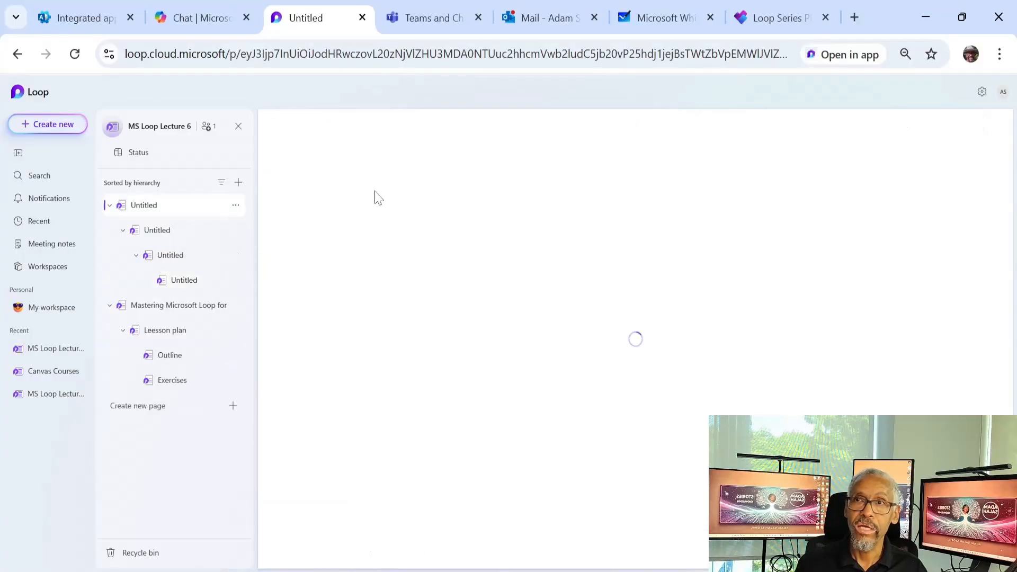
{"action": "double_click", "coordinate": [375, 191]}
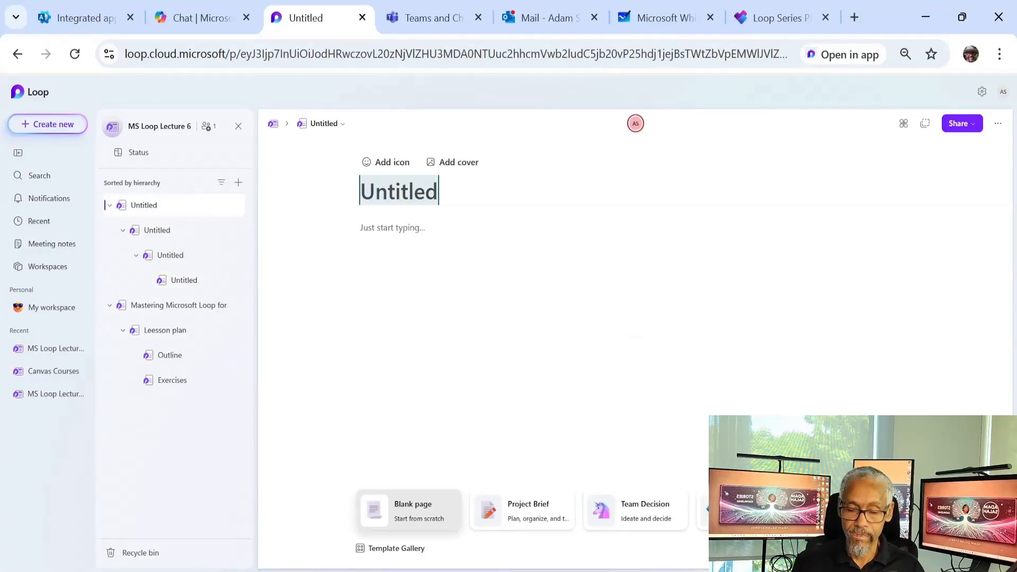
{"action": "type", "text": "Maxed"}
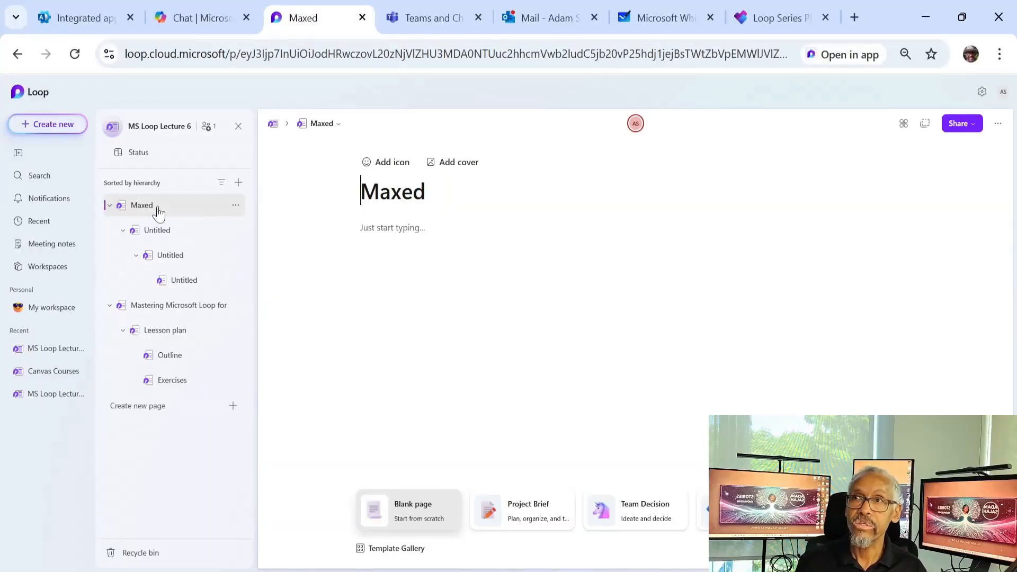
{"action": "mouse_move", "coordinate": [157, 211]}
{"action": "left_mouse_down"}
{"action": "mouse_move", "coordinate": [185, 326]}
{"action": "mouse_move", "coordinate": [195, 182]}
{"action": "mouse_move", "coordinate": [177, 209]}
{"action": "left_mouse_up"}
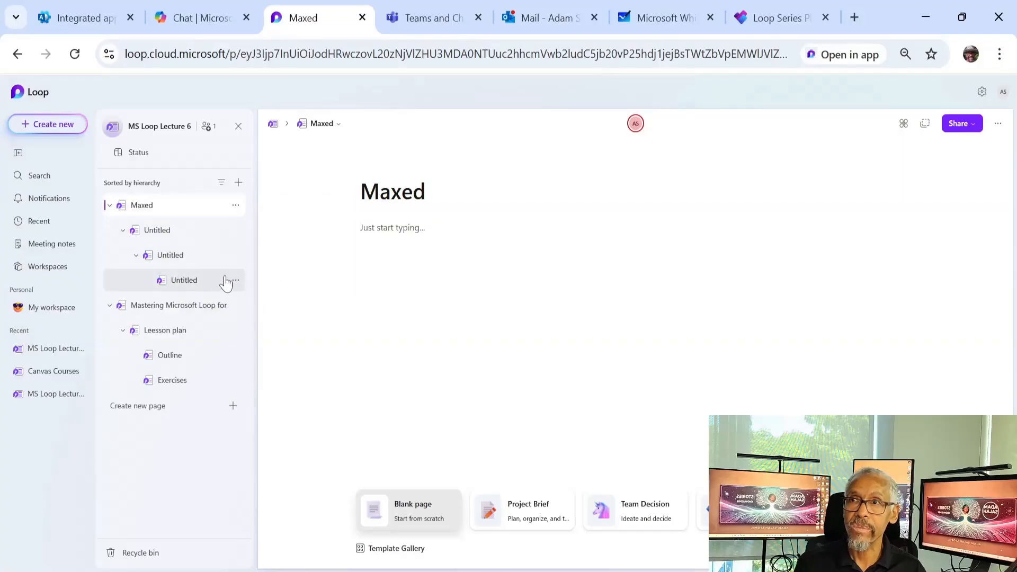
Step: Add one more blank subpage beneath the deepest Untitled page in the Maxed hierarchy
{"action": "left_click", "coordinate": [236, 281]}
{"action": "left_click", "coordinate": [258, 300]}
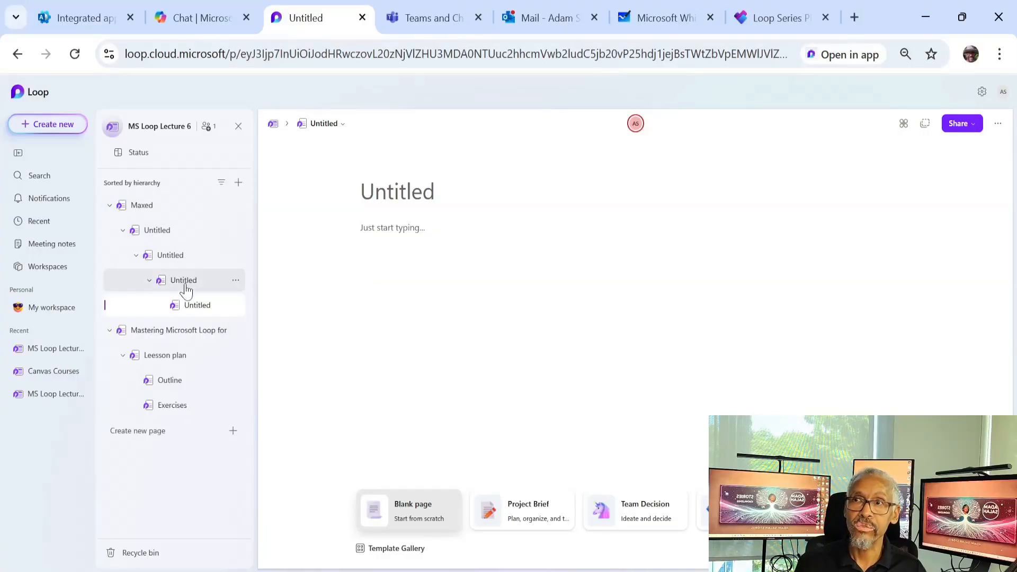
{"action": "left_click_drag", "start_coordinate": [138, 205], "coordinate": [158, 249]}
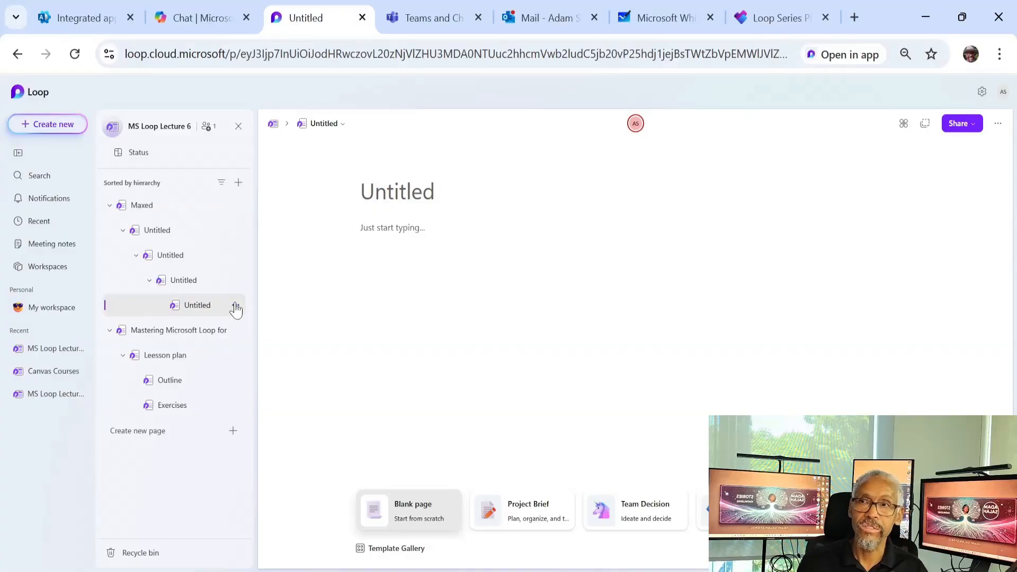
Step: Delete the deepest Untitled subpage from the Maxed hierarchy
{"action": "left_click", "coordinate": [236, 306]}
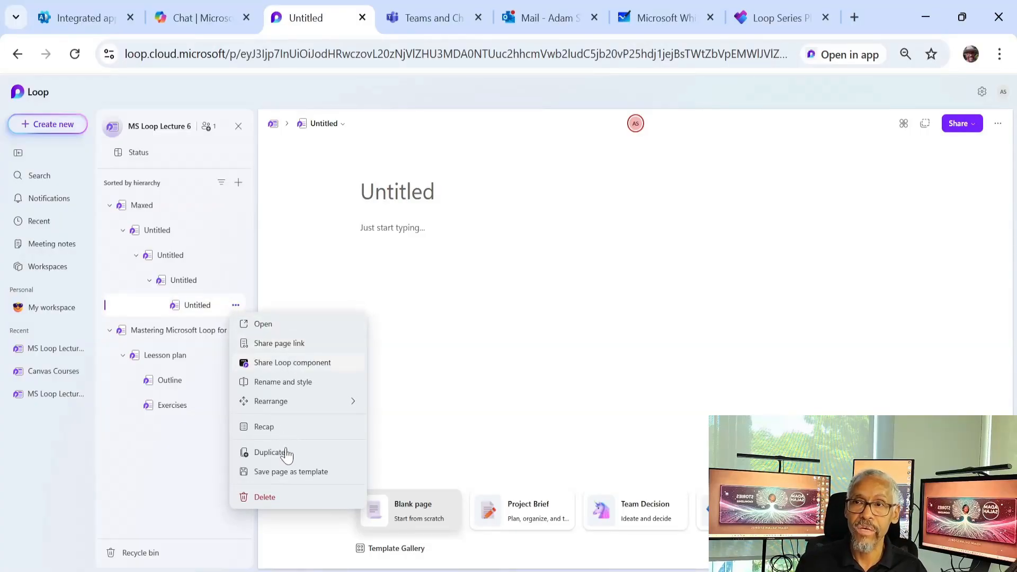
{"action": "left_click", "coordinate": [283, 496]}
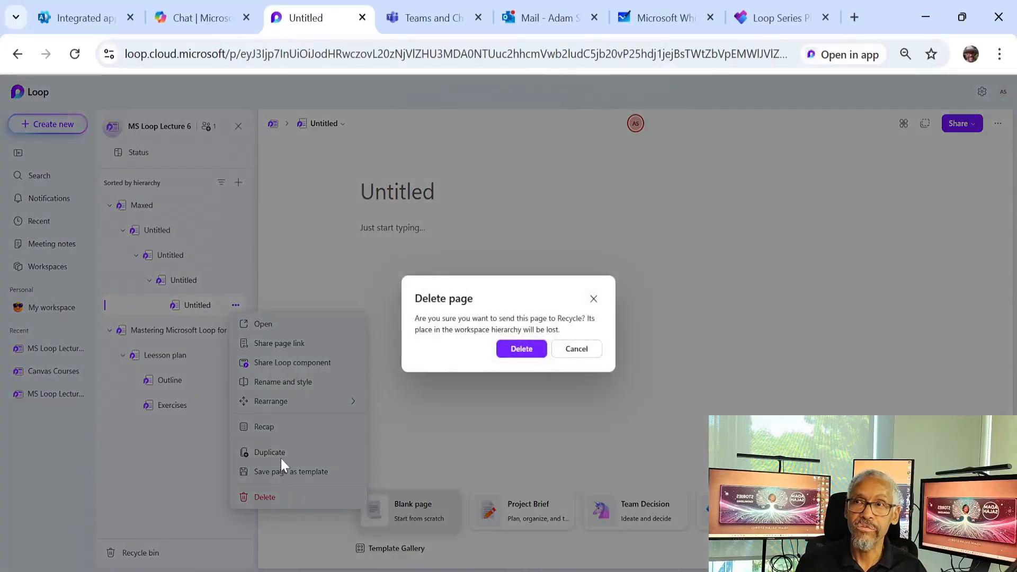
{"action": "left_click", "coordinate": [511, 350]}
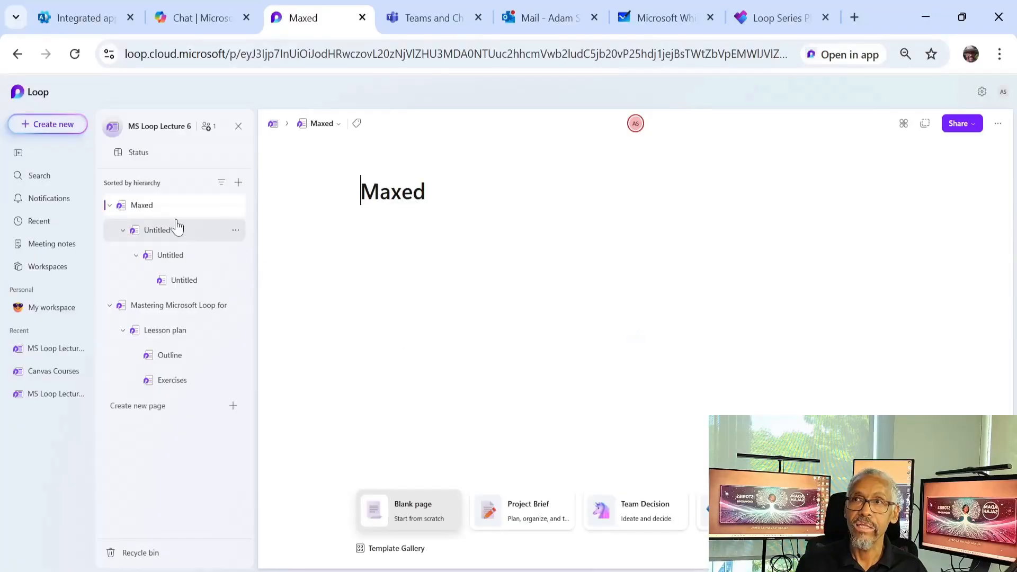
Step: Nest the Maxed page with its subpages under the "Mastering Microsoft Loop for Project Managers" page and collapse its subpage list
{"action": "left_click_drag", "start_coordinate": [173, 212], "coordinate": [182, 316]}
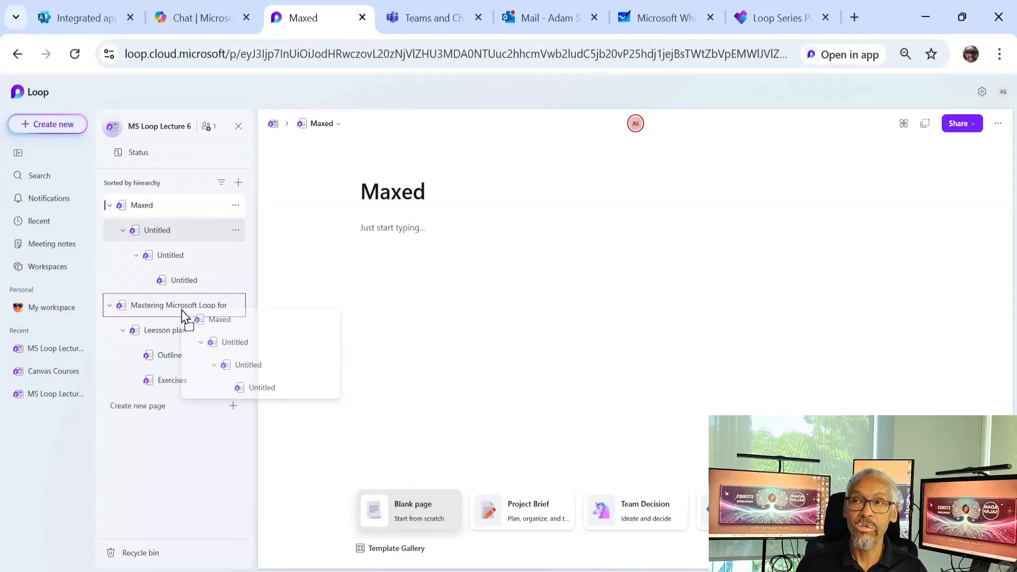
{"action": "left_click_drag", "start_coordinate": [182, 316], "coordinate": [182, 317]}
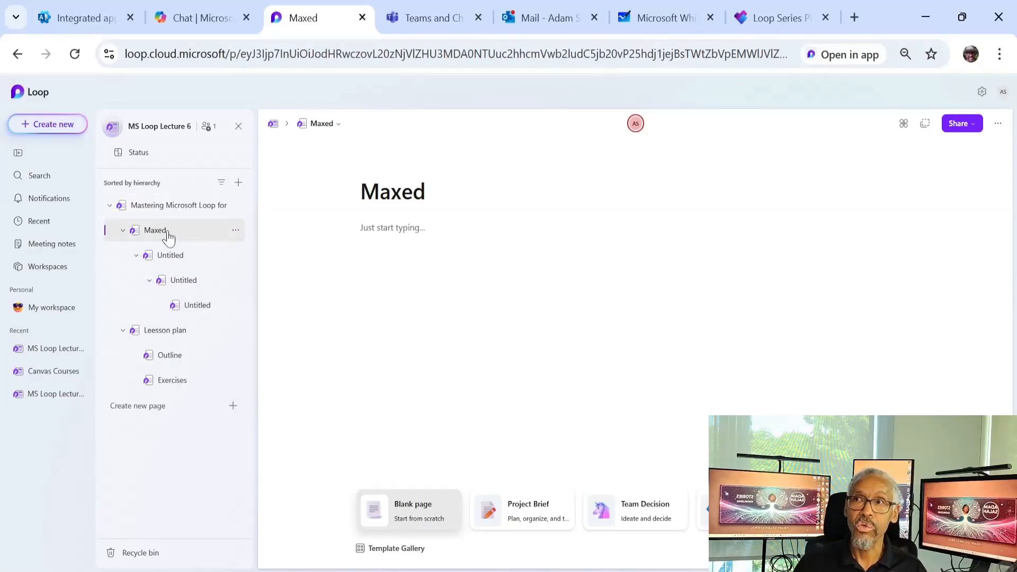
{"action": "left_click", "coordinate": [121, 232]}
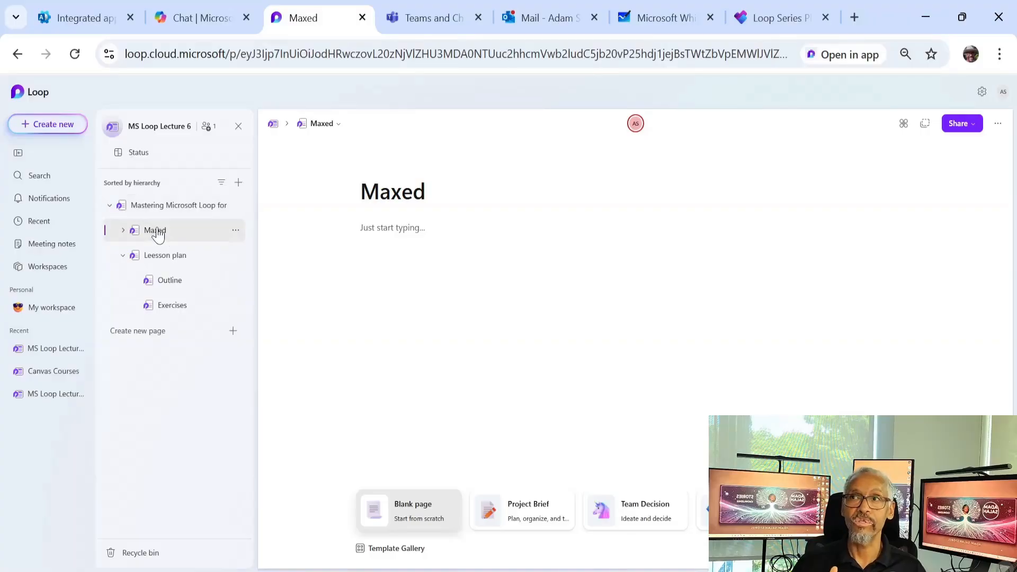
Step: Delete the Maxed page together with all of its subpages
{"action": "left_click", "coordinate": [235, 232]}
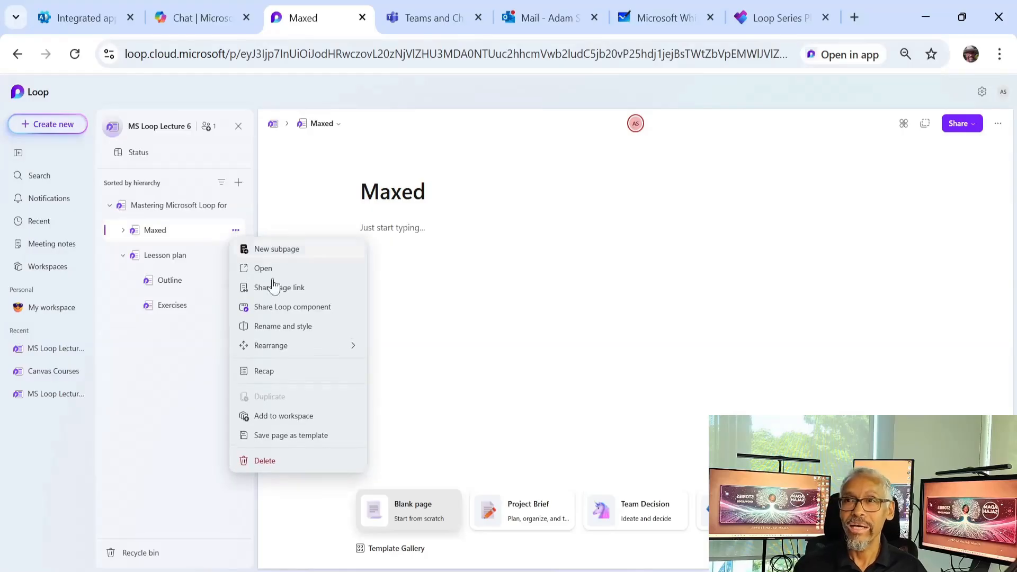
{"action": "left_click", "coordinate": [293, 467]}
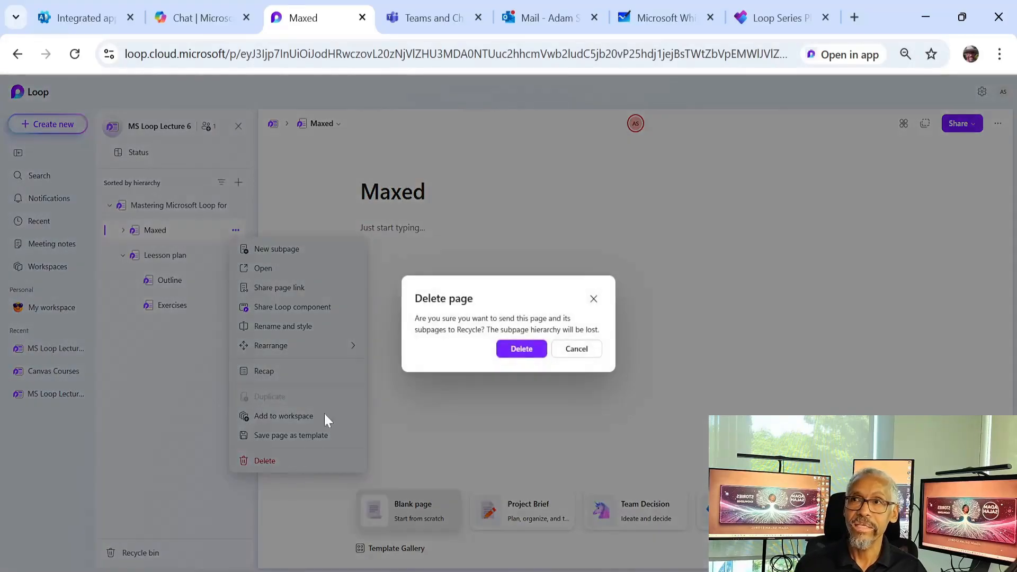
{"action": "left_click", "coordinate": [533, 352]}
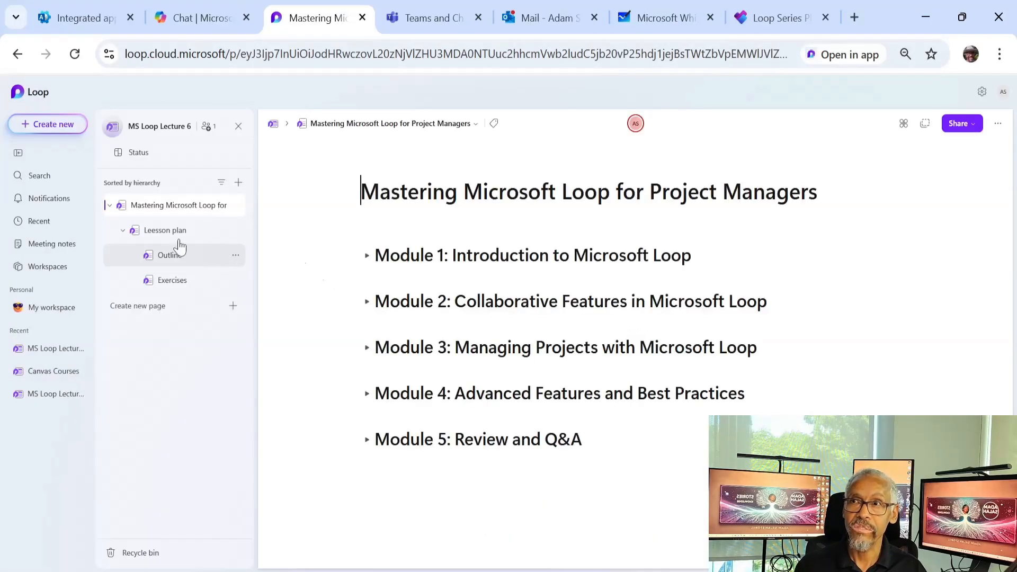
Step: Open the Exercises page and review section "1: Introduction to Microsoft Loop" under Module 1, collapsing that section again
{"action": "left_click", "coordinate": [186, 281]}
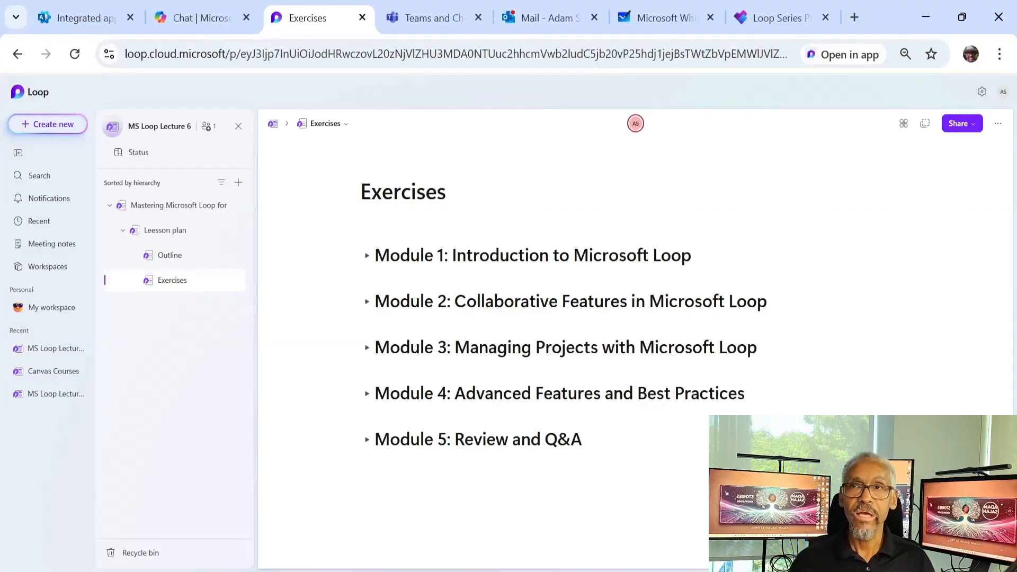
{"action": "left_click", "coordinate": [368, 256]}
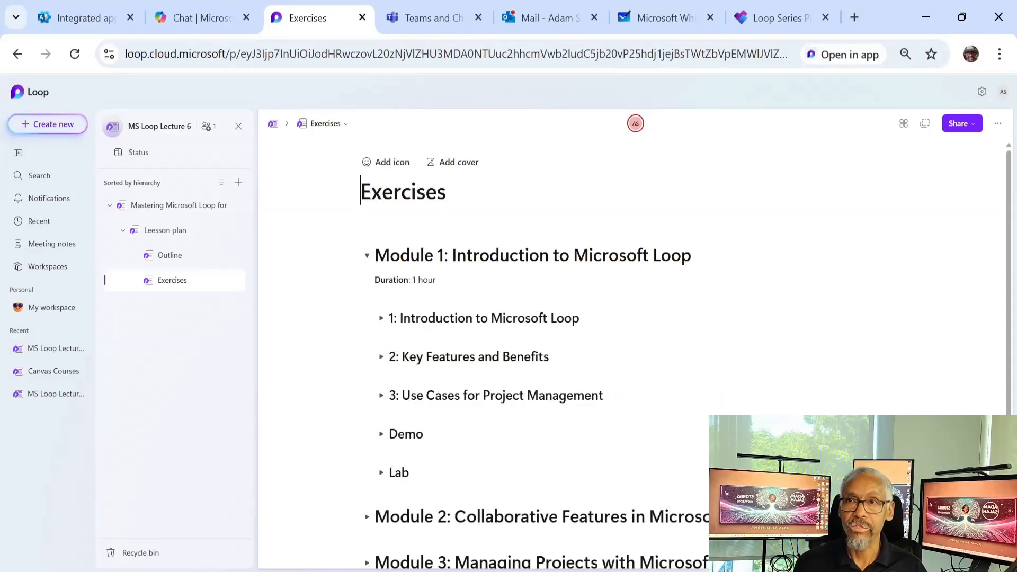
{"action": "scroll", "coordinate": [583, 349], "scroll_direction": "down", "scroll_amount": 2}
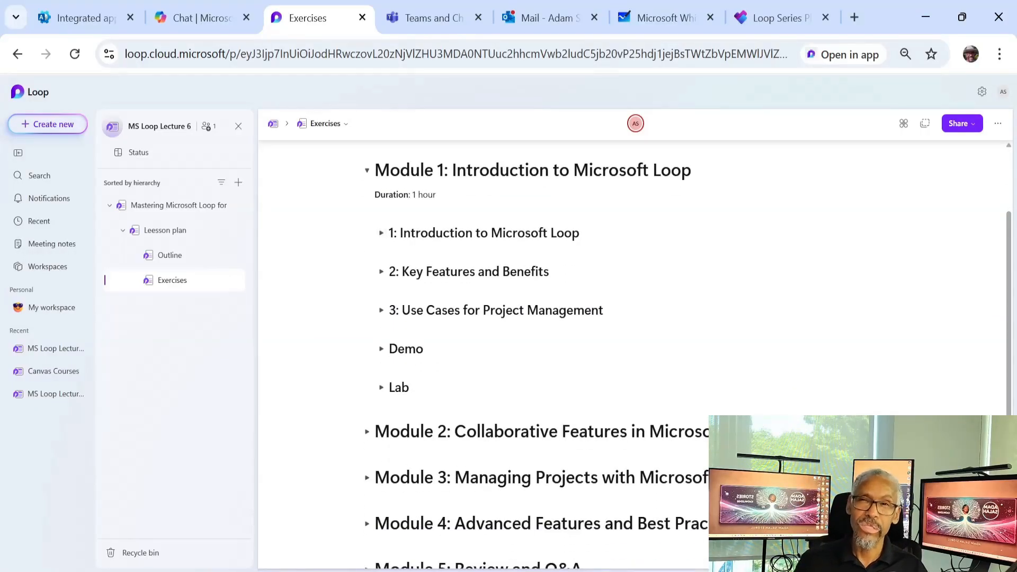
{"action": "left_click", "coordinate": [381, 234]}
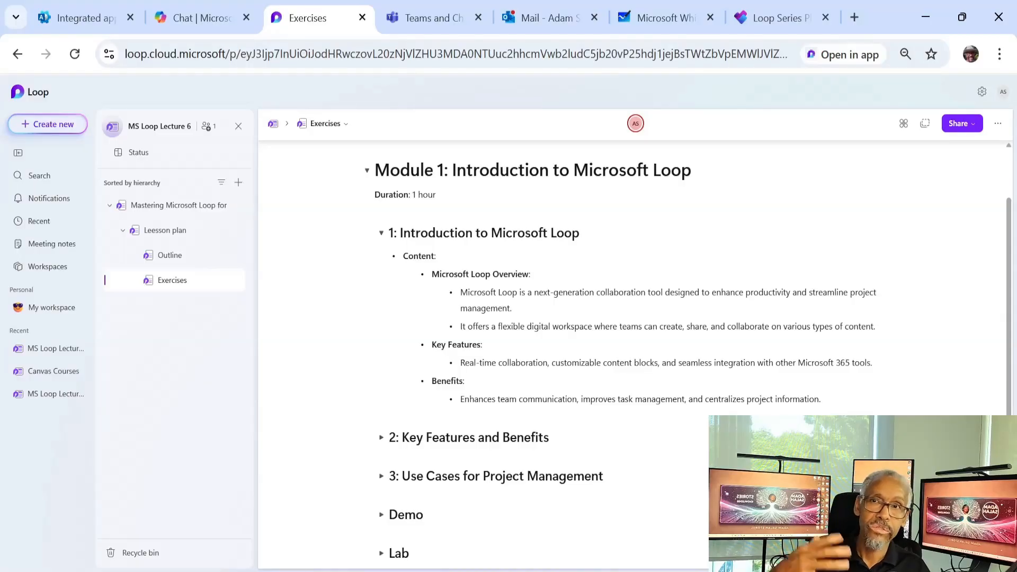
{"action": "scroll", "coordinate": [453, 326], "scroll_direction": "down", "scroll_amount": 2}
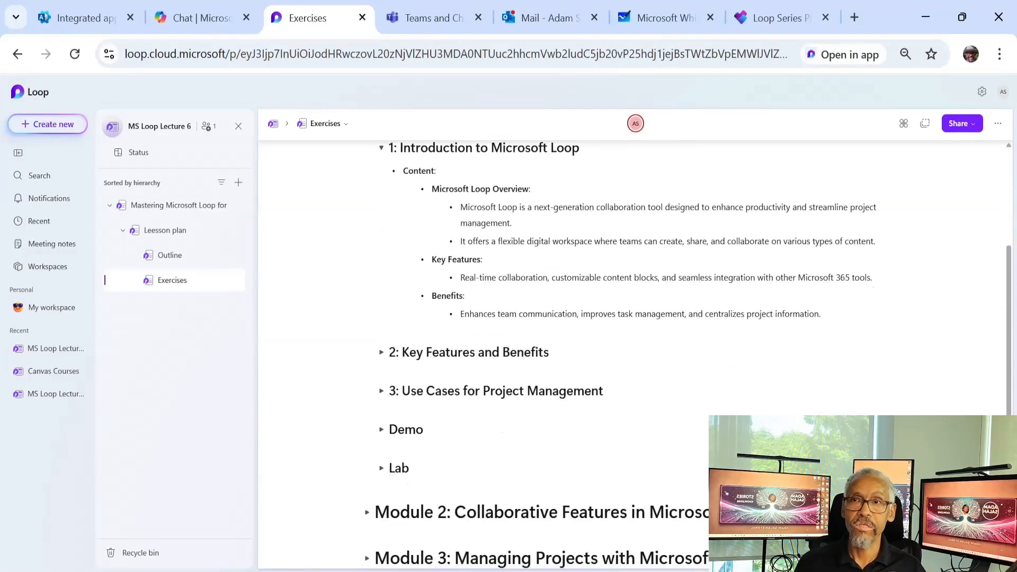
{"action": "scroll", "coordinate": [636, 355], "scroll_direction": "up", "scroll_amount": 4}
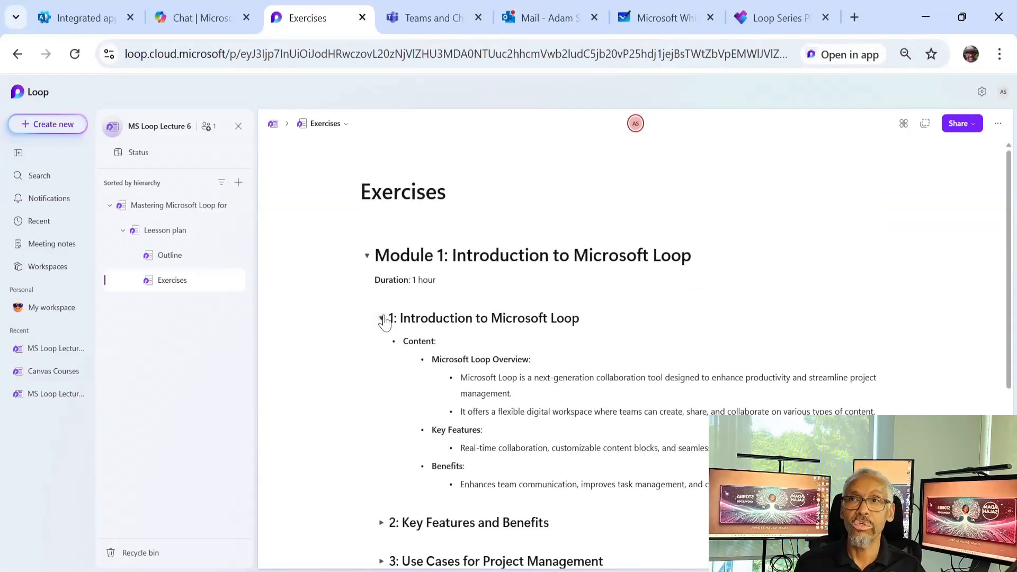
{"action": "left_click", "coordinate": [381, 319]}
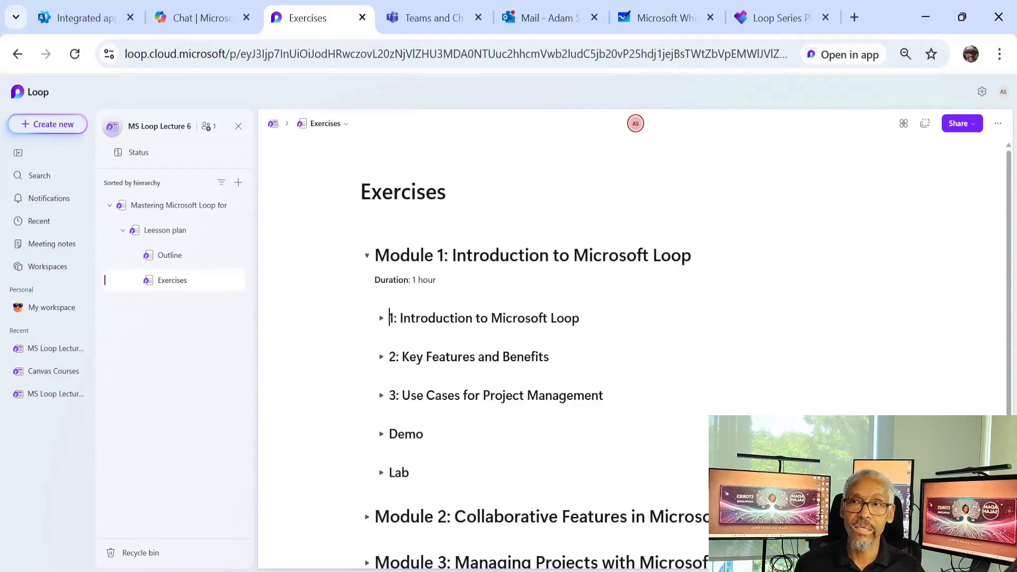
Step: Review Module 1's Key Features and Benefits, Demo and Lab sections one at a time, and collapse the module
{"action": "left_click", "coordinate": [380, 358]}
{"action": "scroll", "coordinate": [379, 350], "scroll_direction": "down", "scroll_amount": 4}
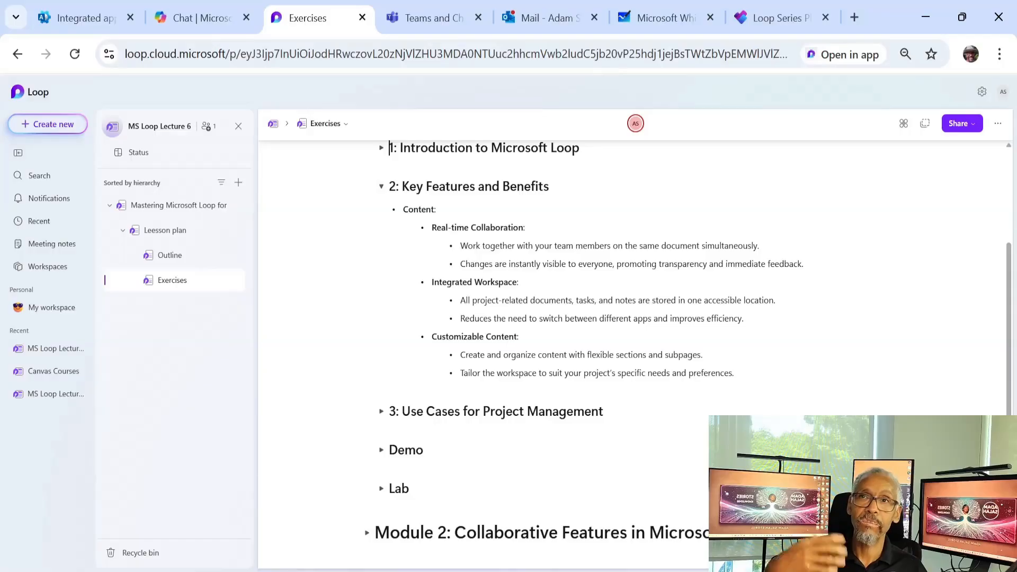
{"action": "left_click", "coordinate": [382, 188]}
{"action": "left_click", "coordinate": [382, 295]}
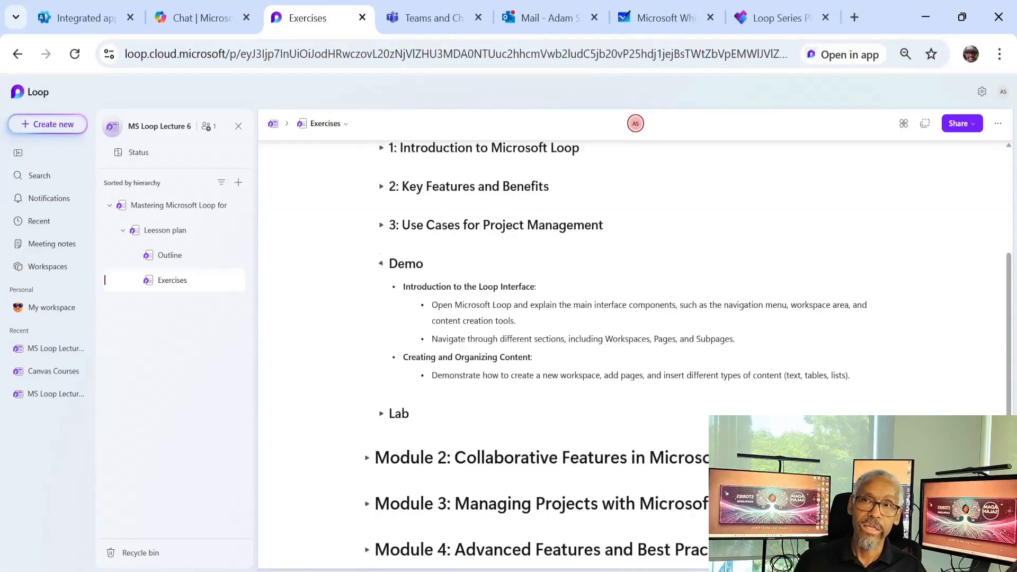
{"action": "left_click", "coordinate": [380, 184]}
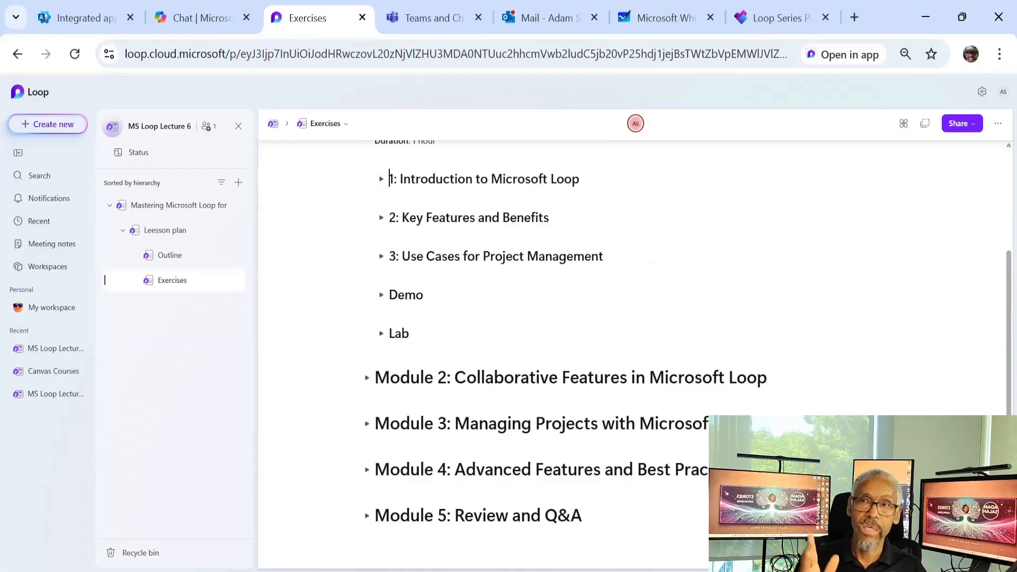
{"action": "left_click", "coordinate": [381, 333]}
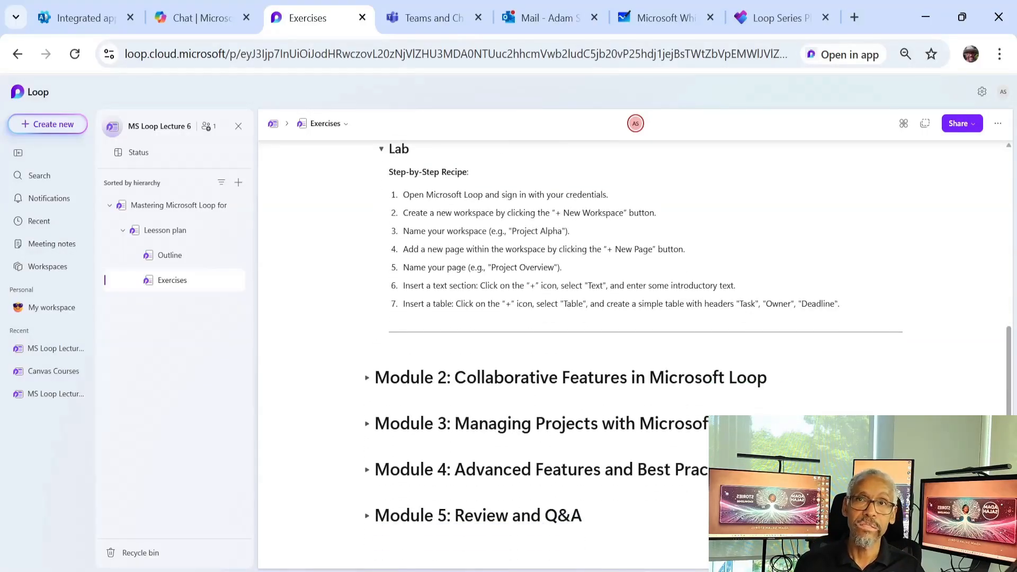
{"action": "scroll", "coordinate": [609, 345], "scroll_direction": "up", "scroll_amount": 2}
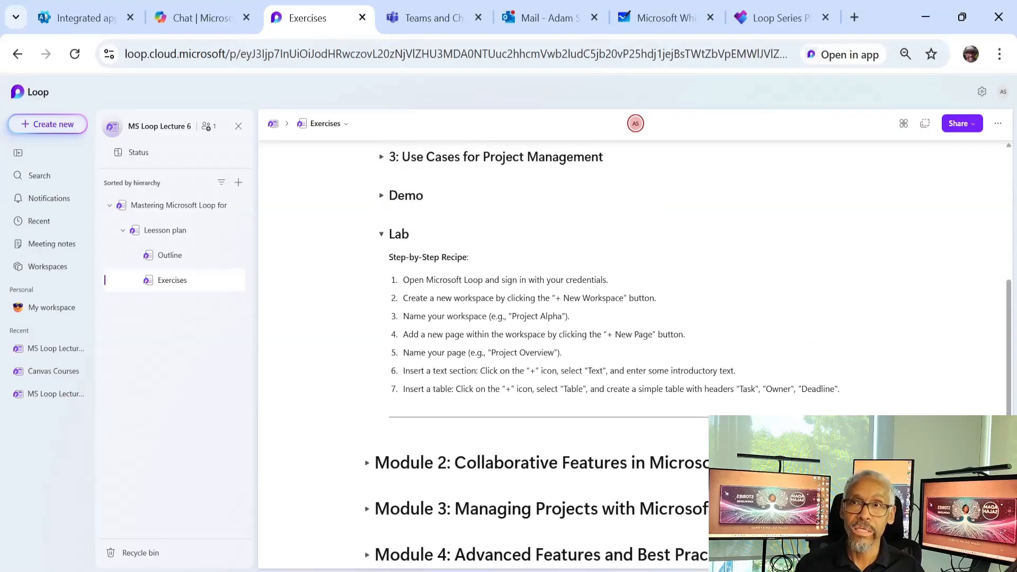
{"action": "left_click", "coordinate": [381, 235]}
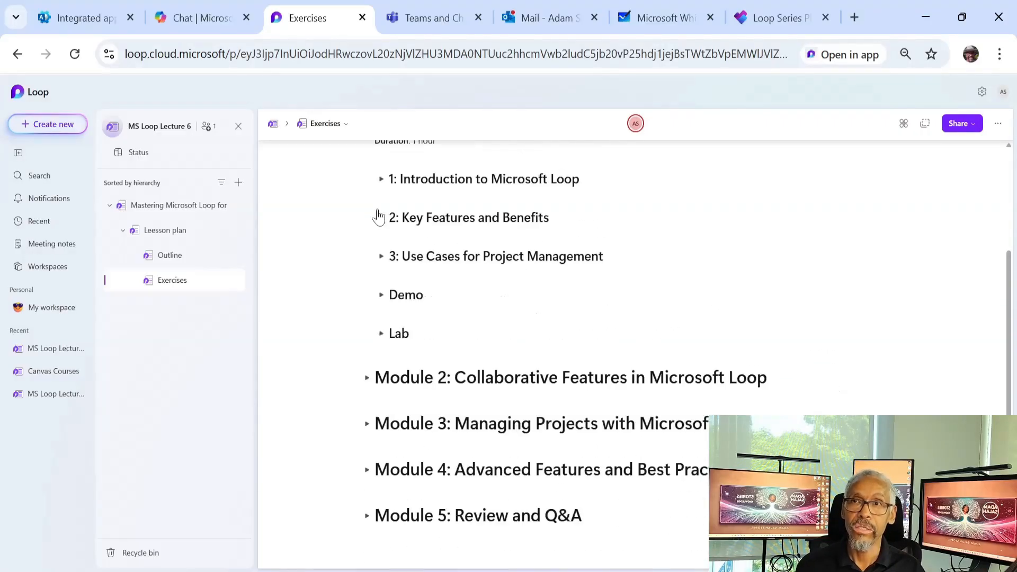
{"action": "scroll", "coordinate": [387, 216], "scroll_direction": "up", "scroll_amount": 3}
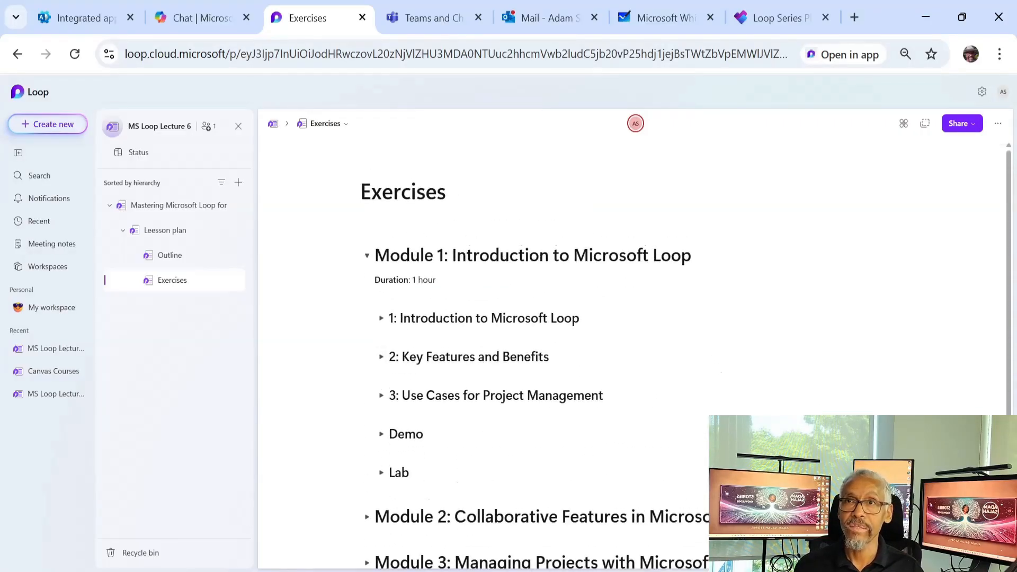
{"action": "left_click", "coordinate": [367, 255]}
{"action": "left_click", "coordinate": [367, 256]}
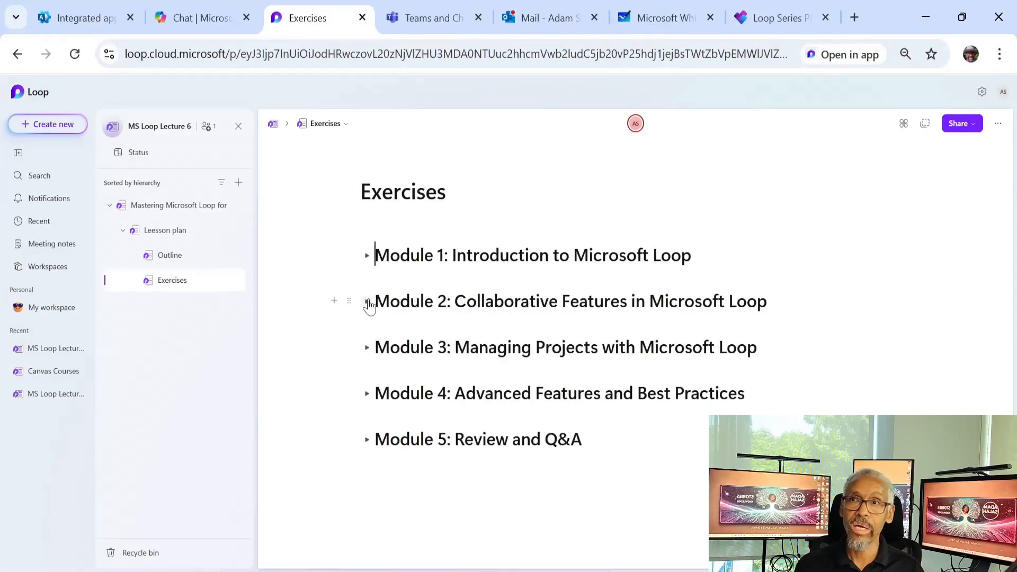
Step: Look through the expanded content of Modules 1 and 2 on the Exercises page and collapse both modules
{"action": "scroll", "coordinate": [386, 333], "scroll_direction": "down", "scroll_amount": 1}
{"action": "scroll", "coordinate": [535, 345], "scroll_direction": "down", "scroll_amount": 3}
{"action": "scroll", "coordinate": [536, 344], "scroll_direction": "up", "scroll_amount": 3}
{"action": "scroll", "coordinate": [535, 344], "scroll_direction": "down", "scroll_amount": 3}
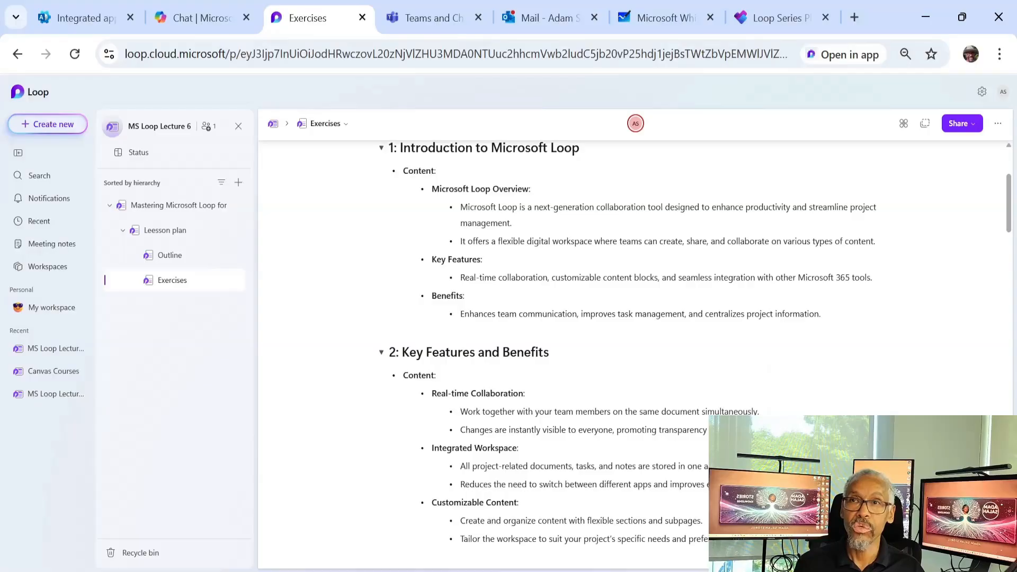
{"action": "scroll", "coordinate": [628, 357], "scroll_direction": "up", "scroll_amount": 3}
{"action": "left_click", "coordinate": [367, 256]}
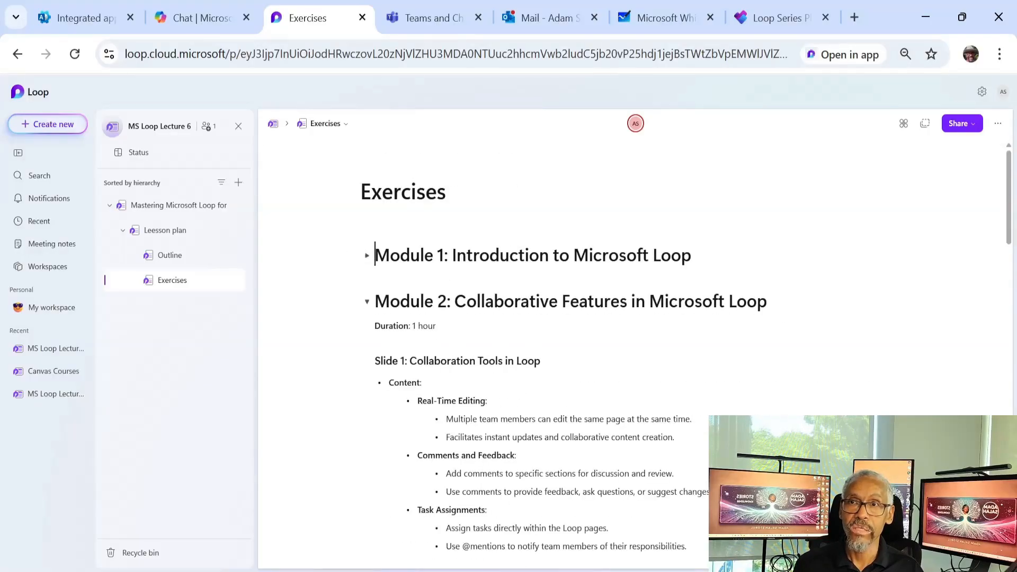
{"action": "left_click", "coordinate": [367, 301]}
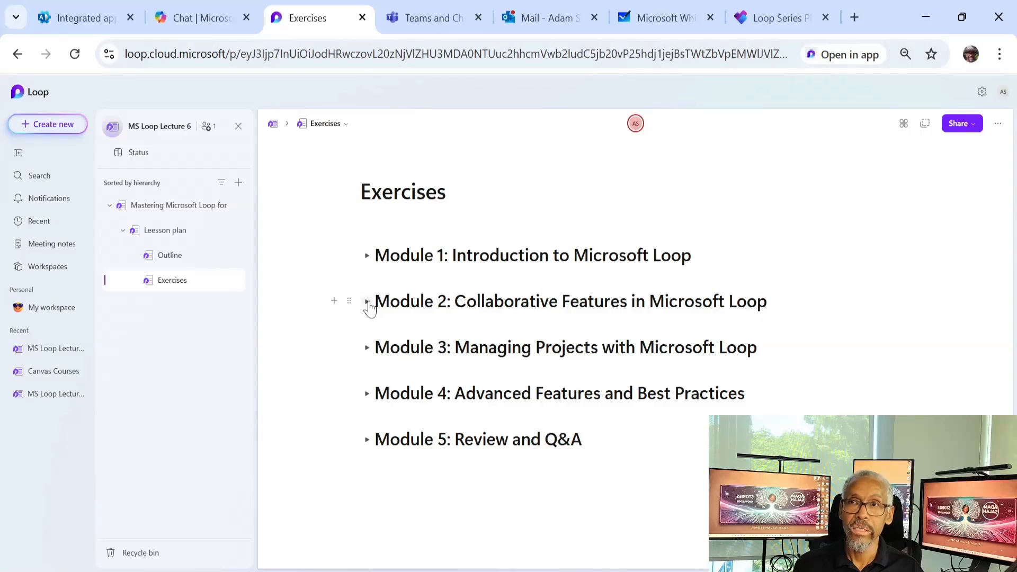
Step: Expand Modules 1 and 2 on the Exercises page and examine Module 2's slides, Mermaid diagram, demo script and lab instructions
{"action": "left_click", "coordinate": [367, 255]}
{"action": "scroll", "coordinate": [635, 355], "scroll_direction": "down", "scroll_amount": 2}
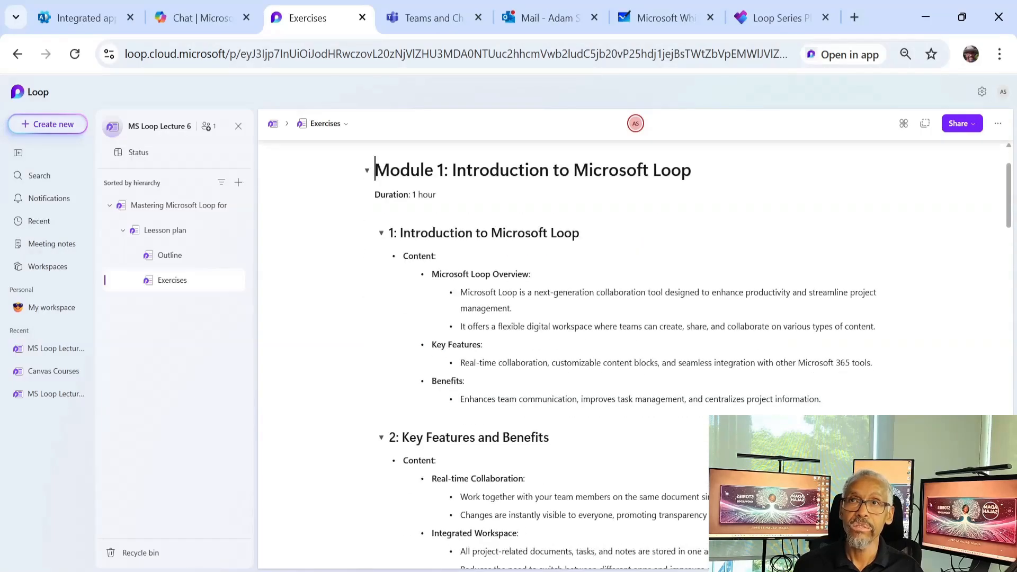
{"action": "left_click", "coordinate": [367, 171]}
{"action": "left_click", "coordinate": [367, 171]}
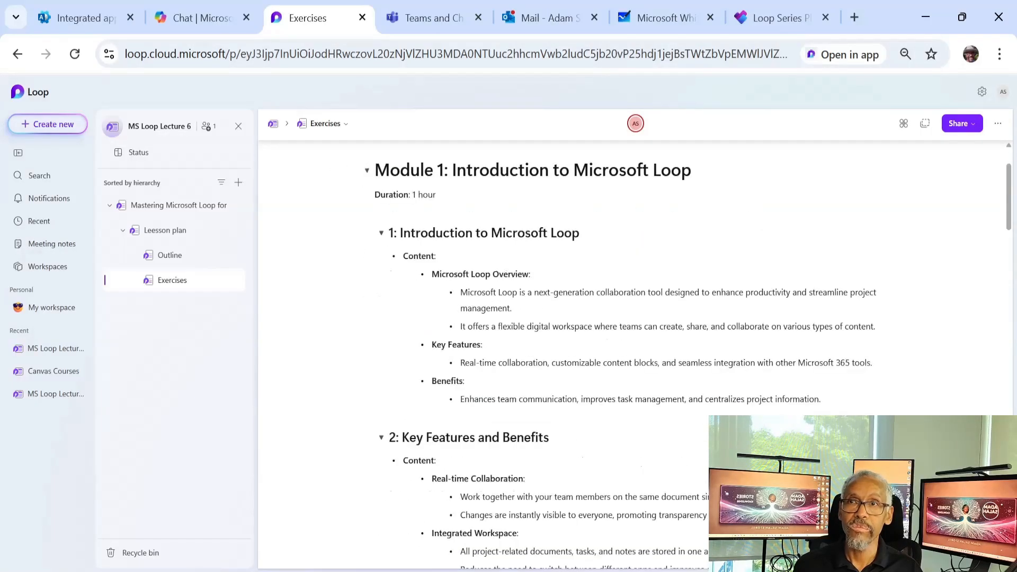
{"action": "left_click", "coordinate": [367, 171]}
{"action": "scroll", "coordinate": [371, 255], "scroll_direction": "down", "scroll_amount": 3}
{"action": "scroll", "coordinate": [371, 254], "scroll_direction": "up", "scroll_amount": 2}
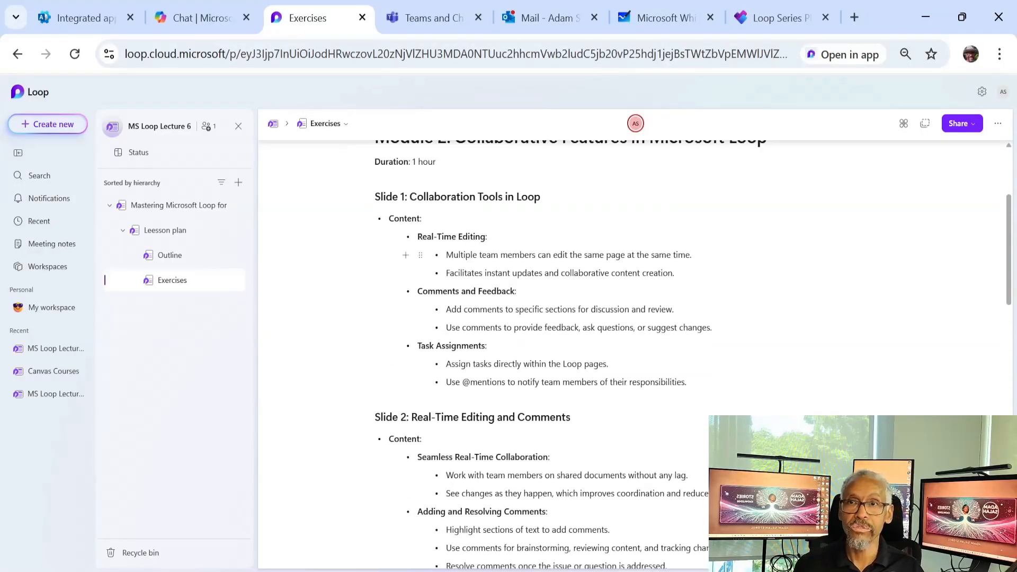
{"action": "scroll", "coordinate": [457, 326], "scroll_direction": "down", "scroll_amount": 5}
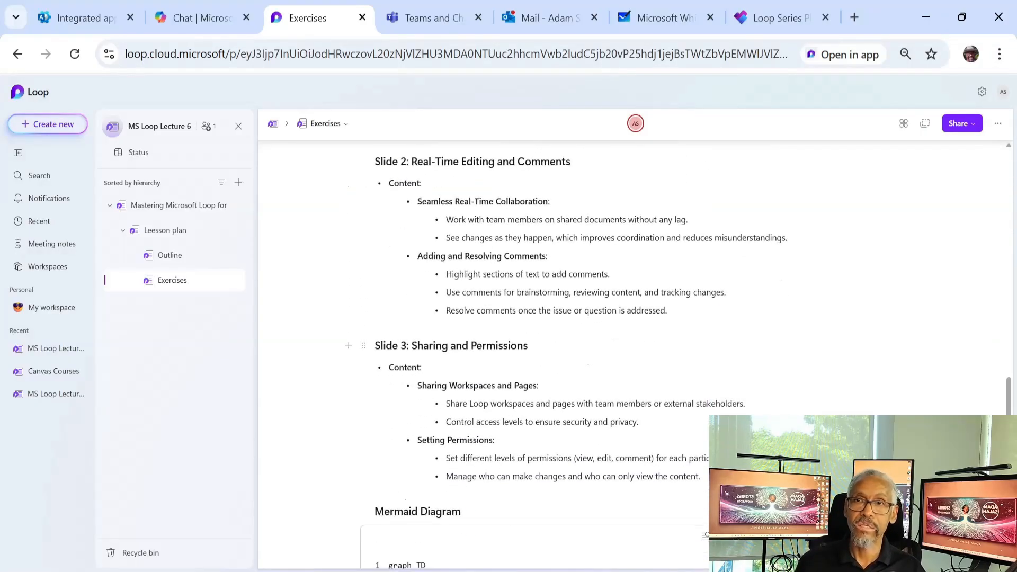
{"action": "scroll", "coordinate": [457, 326], "scroll_direction": "down", "scroll_amount": 2}
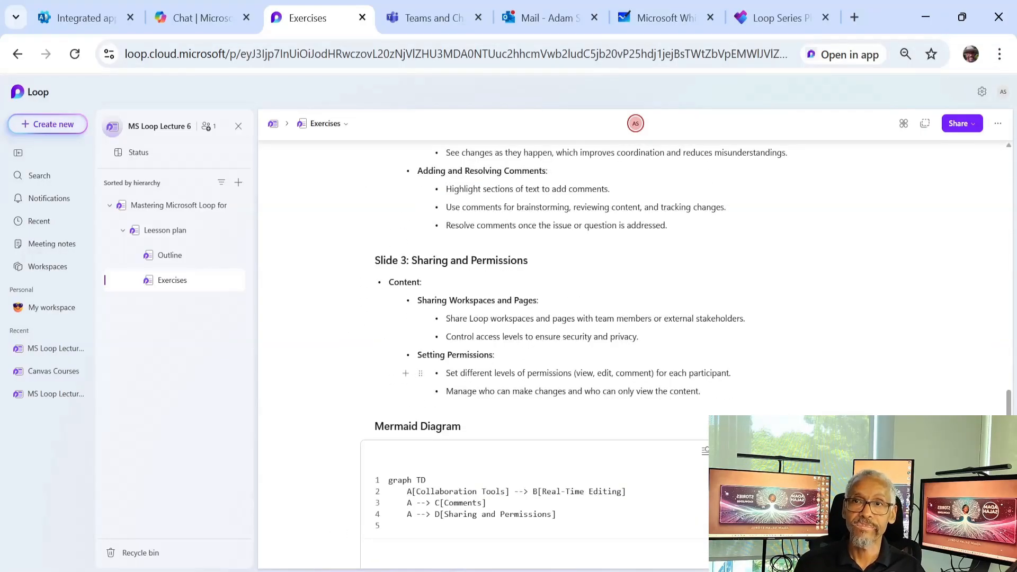
{"action": "scroll", "coordinate": [392, 354], "scroll_direction": "down", "scroll_amount": 2}
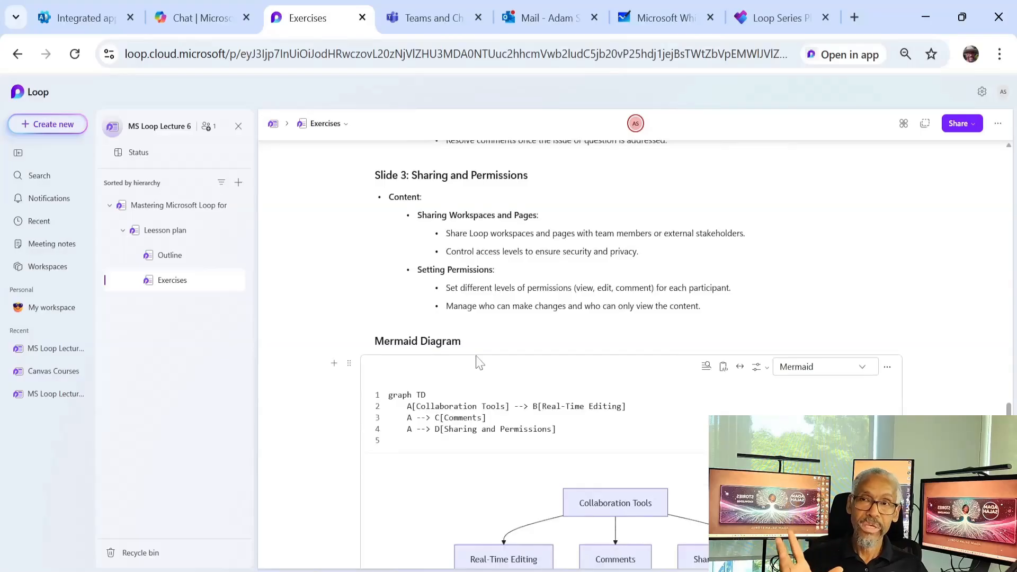
{"action": "scroll", "coordinate": [583, 350], "scroll_direction": "down", "scroll_amount": 2}
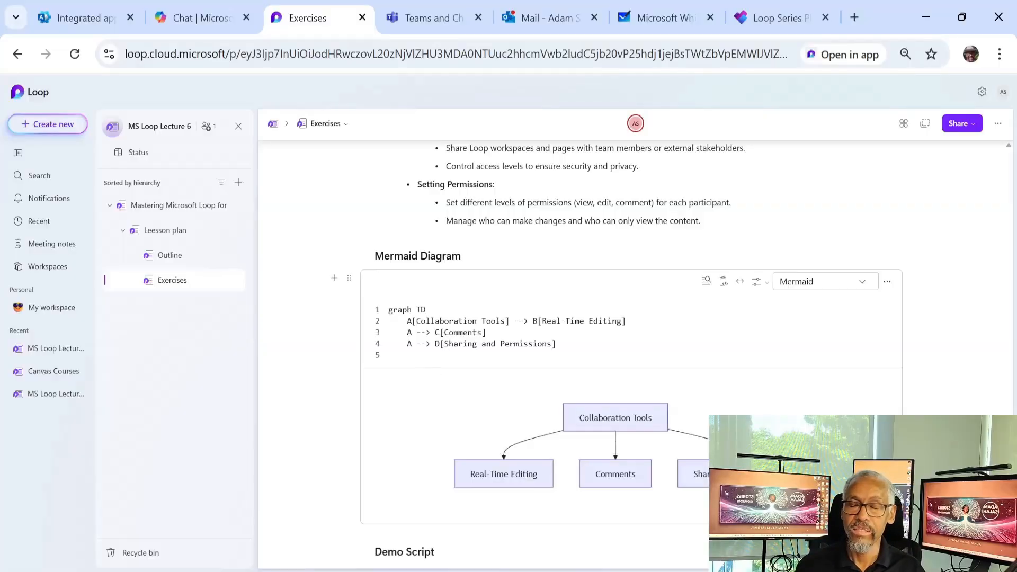
{"action": "scroll", "coordinate": [456, 345], "scroll_direction": "down", "scroll_amount": 2}
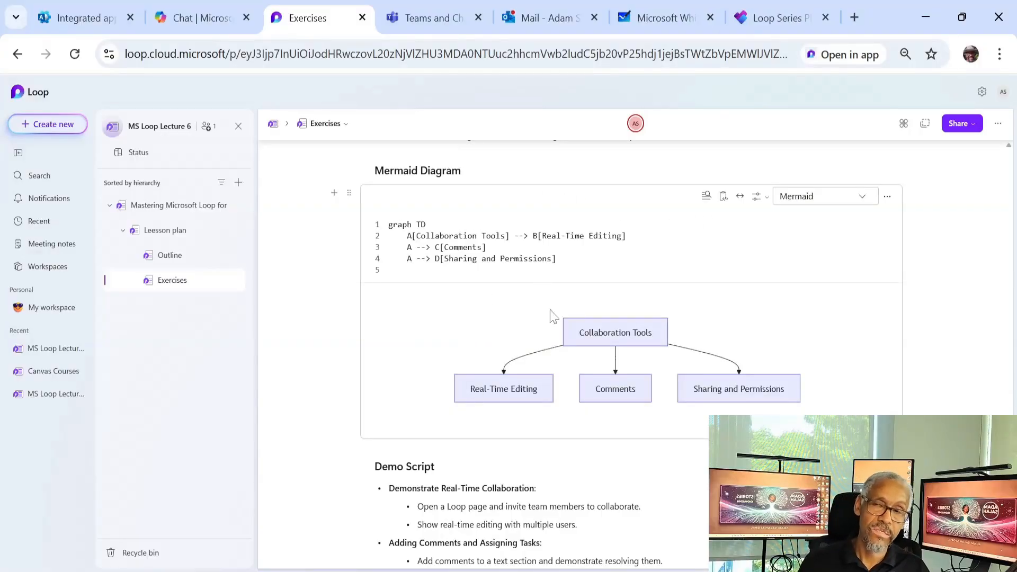
{"action": "scroll", "coordinate": [561, 348], "scroll_direction": "down", "scroll_amount": 3}
{"action": "scroll", "coordinate": [583, 344], "scroll_direction": "down", "scroll_amount": 4}
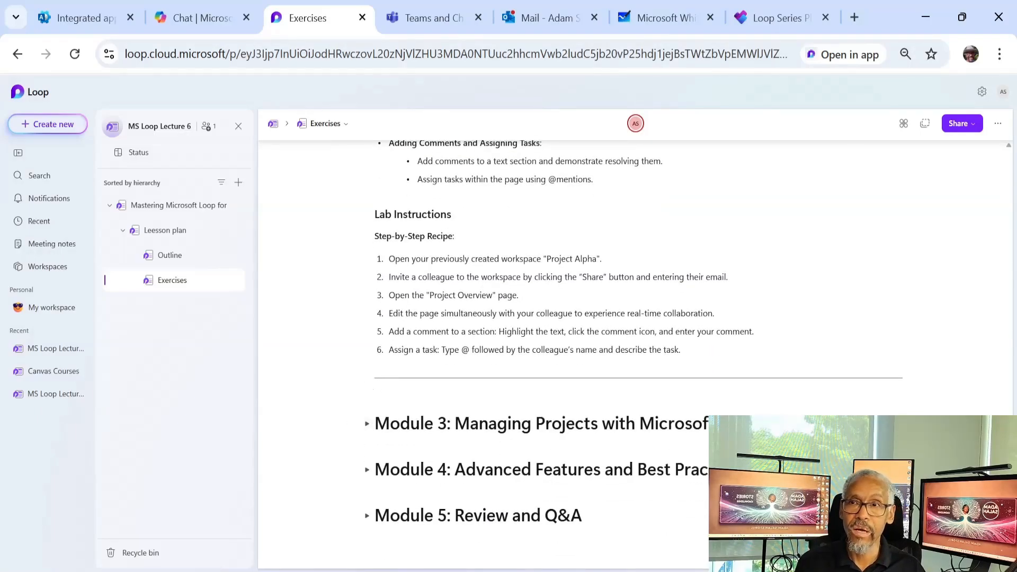
Step: Expand Module 3 and look through its slides on Kanban boards and Microsoft 365 integration and its Mermaid diagram
{"action": "left_click", "coordinate": [366, 423]}
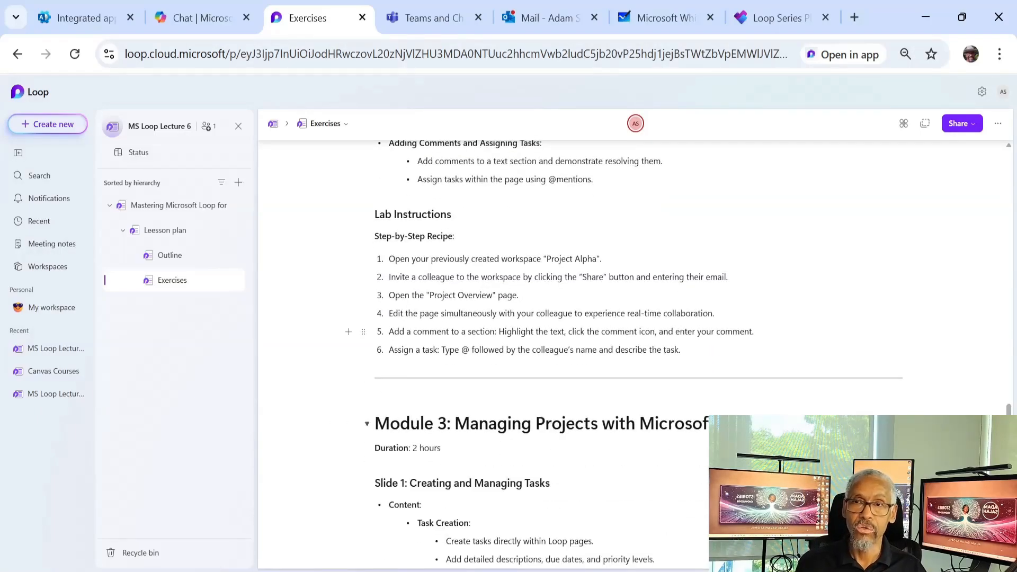
{"action": "scroll", "coordinate": [583, 344], "scroll_direction": "down", "scroll_amount": 12}
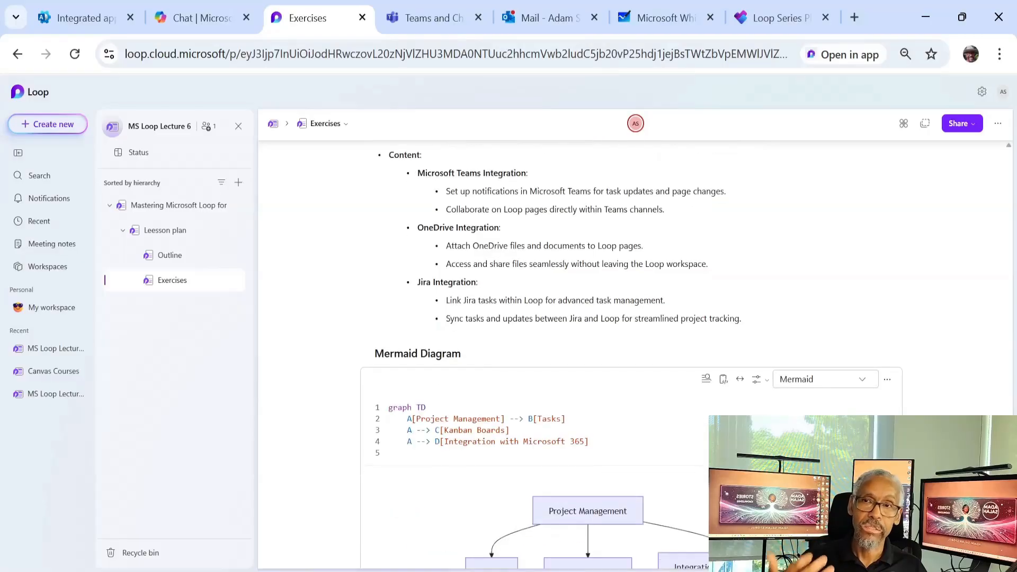
{"action": "scroll", "coordinate": [472, 345], "scroll_direction": "down", "scroll_amount": 5}
{"action": "scroll", "coordinate": [472, 345], "scroll_direction": "up", "scroll_amount": 5}
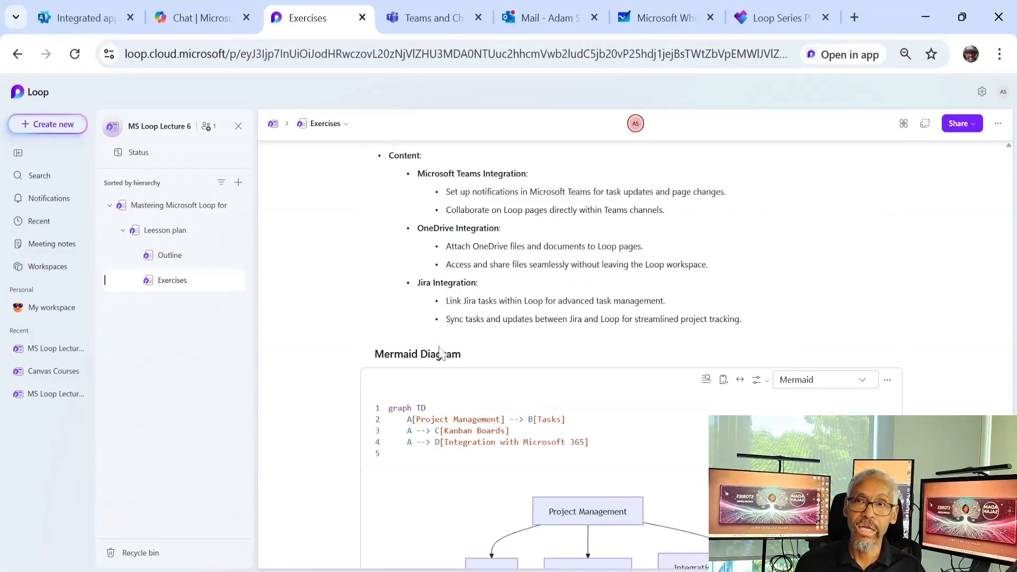
{"action": "scroll", "coordinate": [472, 345], "scroll_direction": "up", "scroll_amount": 3}
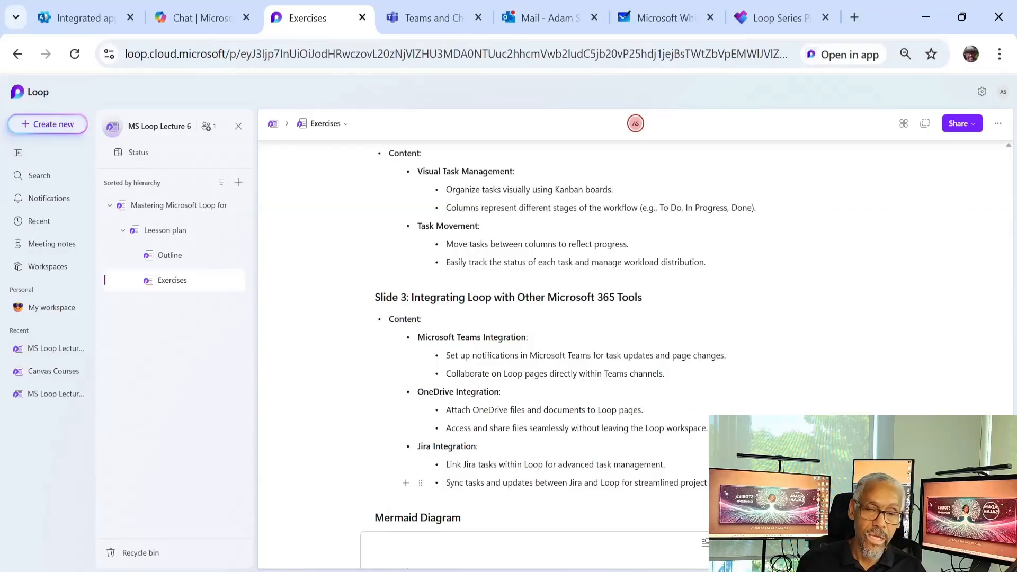
Step: Look up the Mermaid insert option on a new line above Module 3's Mermaid Diagram heading, and discard that line
{"action": "key", "text": "Return"}
{"action": "key", "text": "Return"}
{"action": "key", "text": "Return"}
{"action": "key", "text": "Return"}
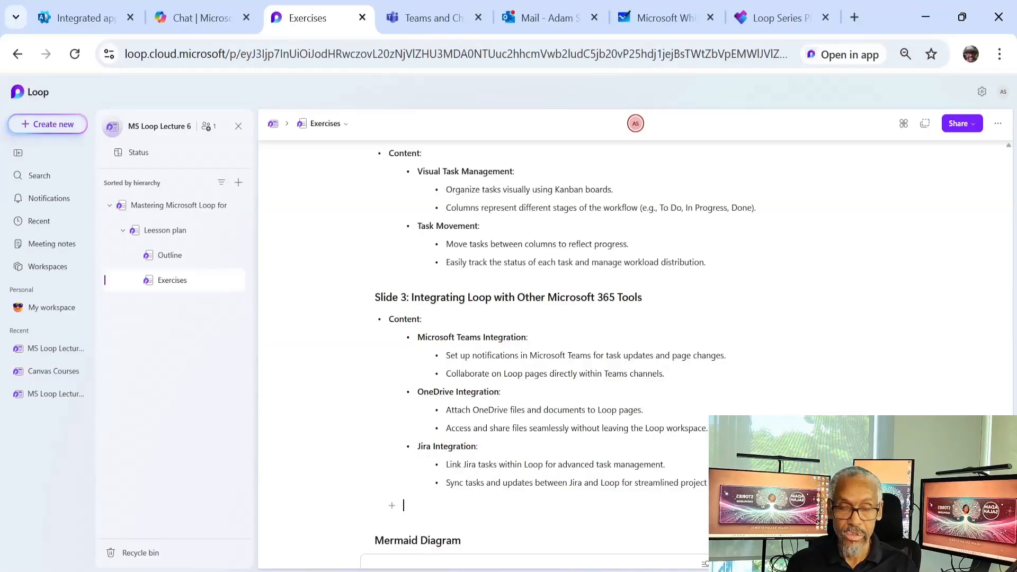
{"action": "type", "text": "/"}
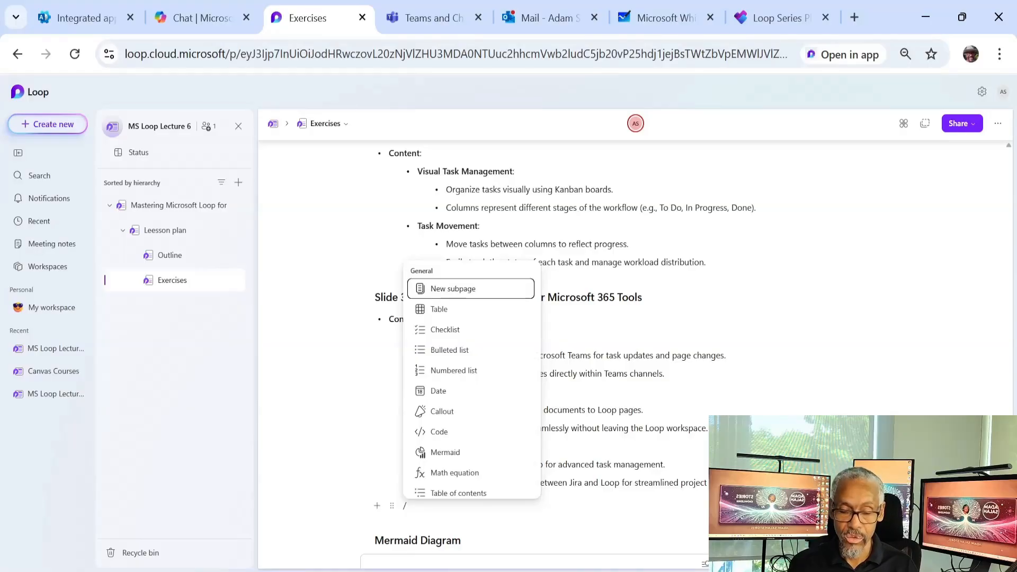
{"action": "type", "text": "m"}
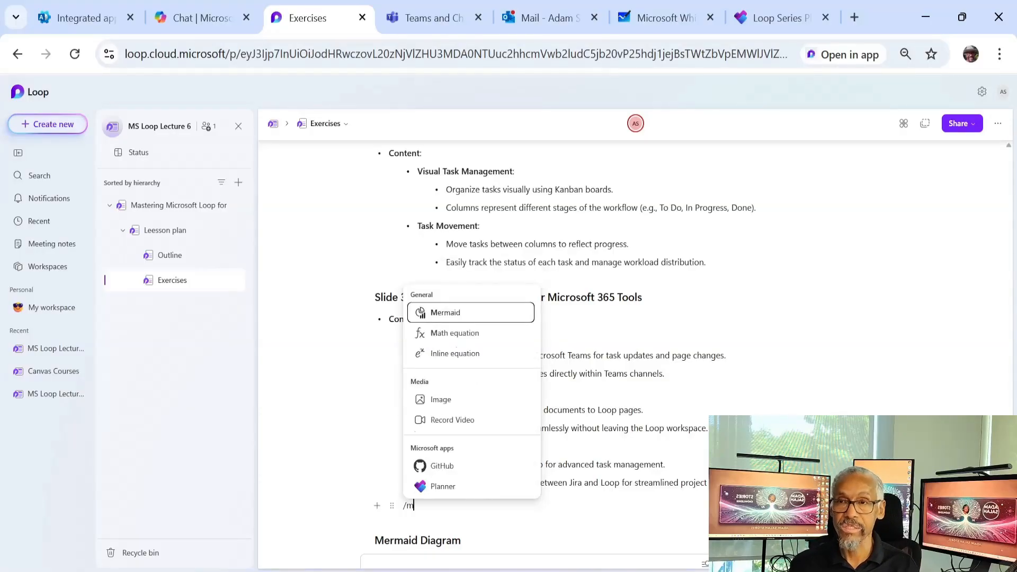
{"action": "type", "text": "e"}
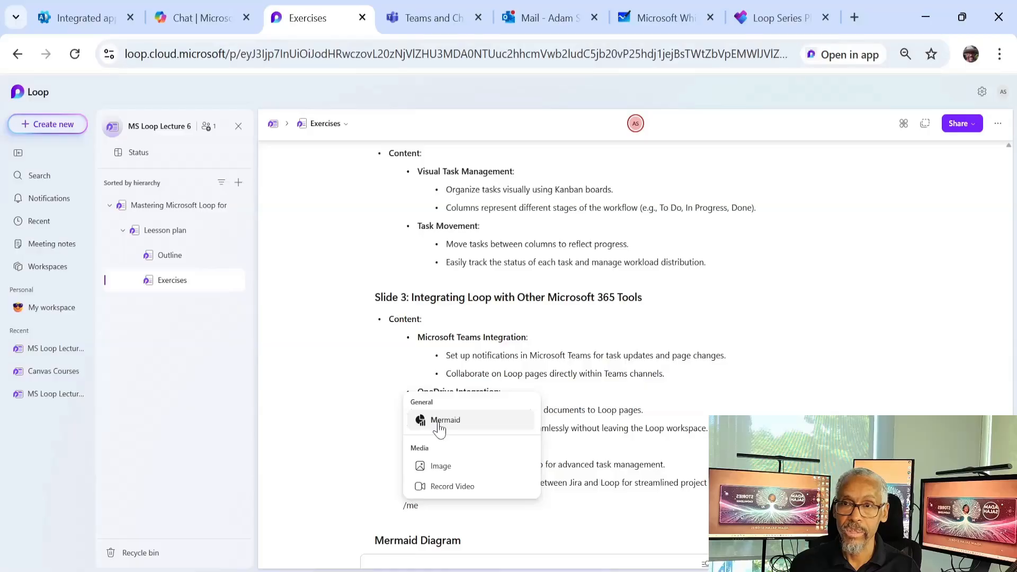
{"action": "key", "text": "BackSpace"}
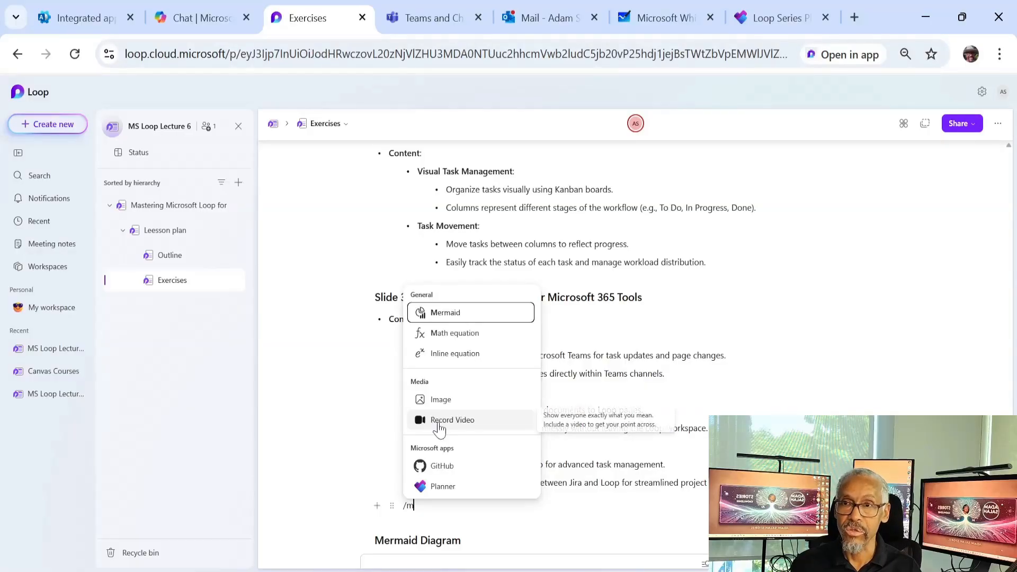
{"action": "key", "text": "BackSpace"}
{"action": "key", "text": "BackSpace"}
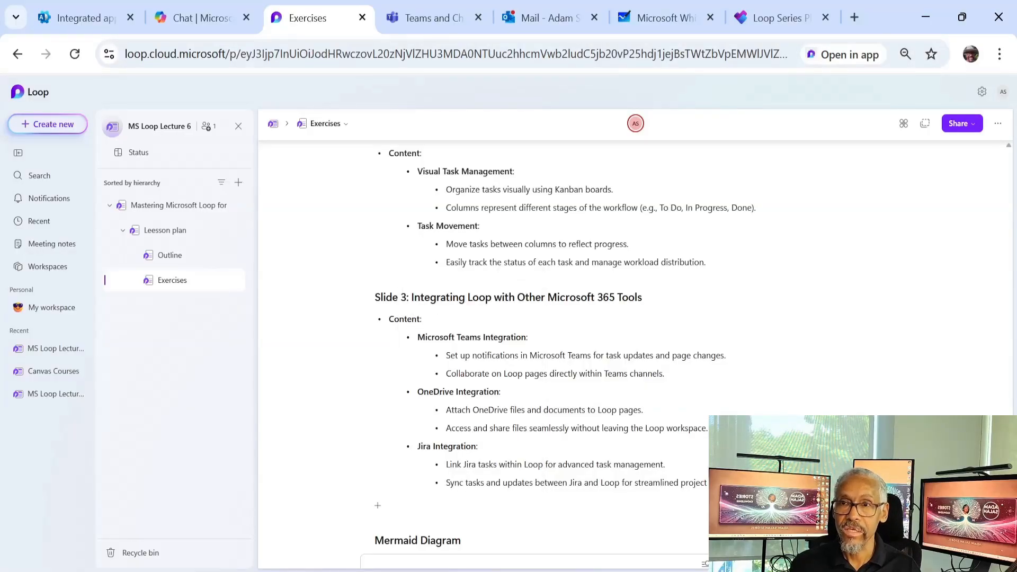
{"action": "key", "text": "BackSpace"}
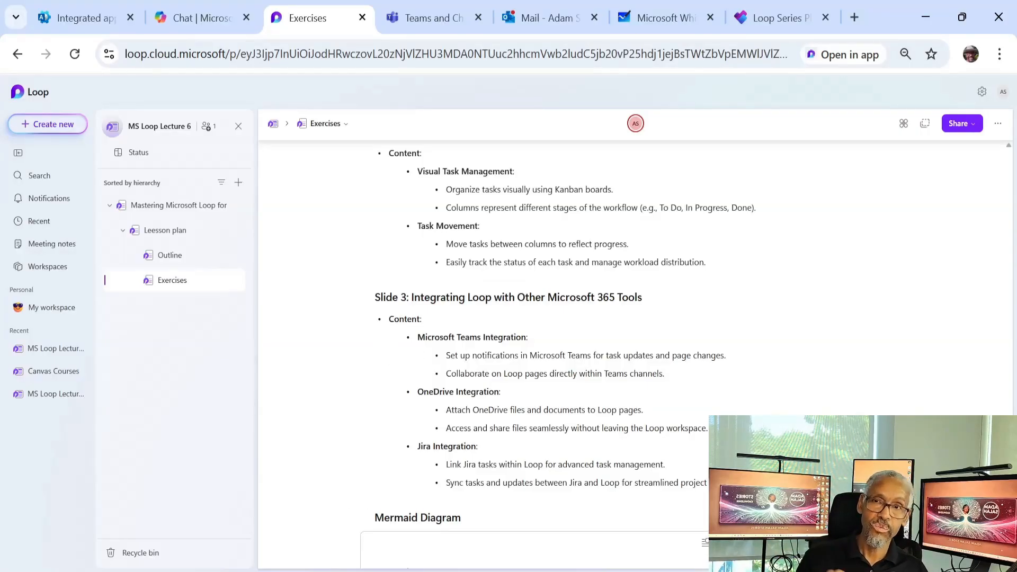
Step: Collapse Modules 1, 2 and 3 on the Exercises page
{"action": "scroll", "coordinate": [582, 344], "scroll_direction": "up", "scroll_amount": 20}
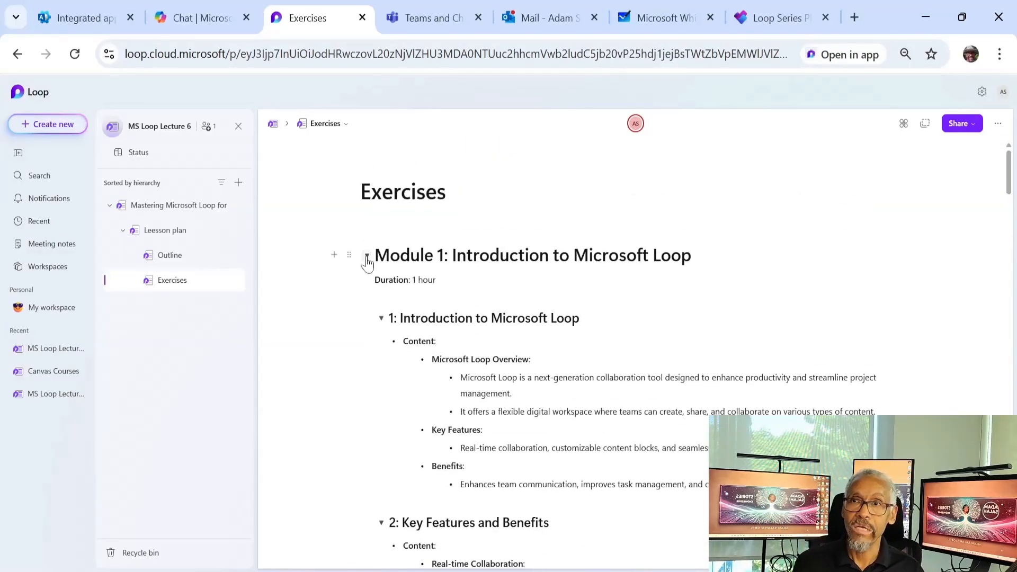
{"action": "left_click", "coordinate": [366, 256]}
{"action": "left_click", "coordinate": [367, 301]}
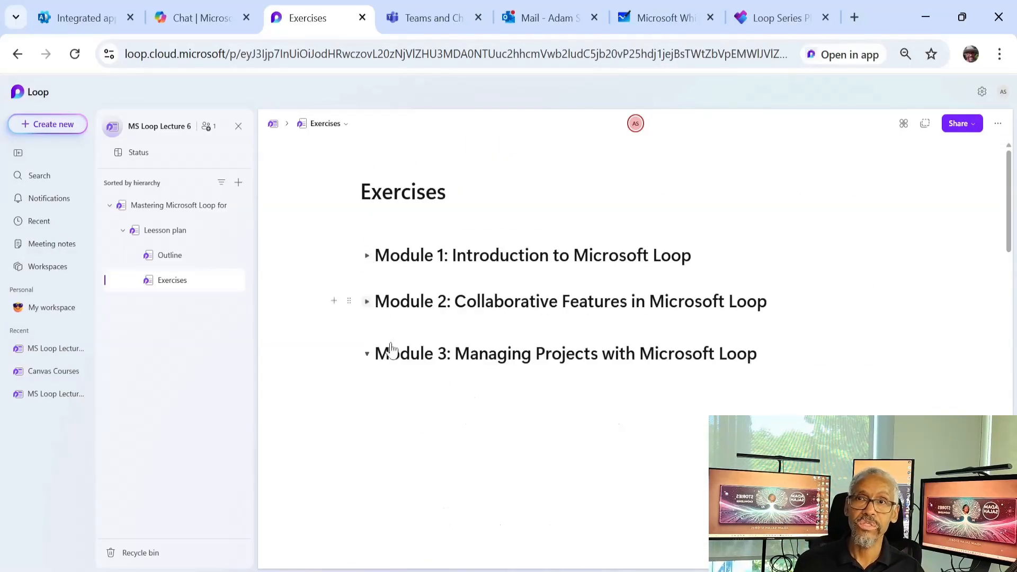
{"action": "left_click", "coordinate": [367, 348]}
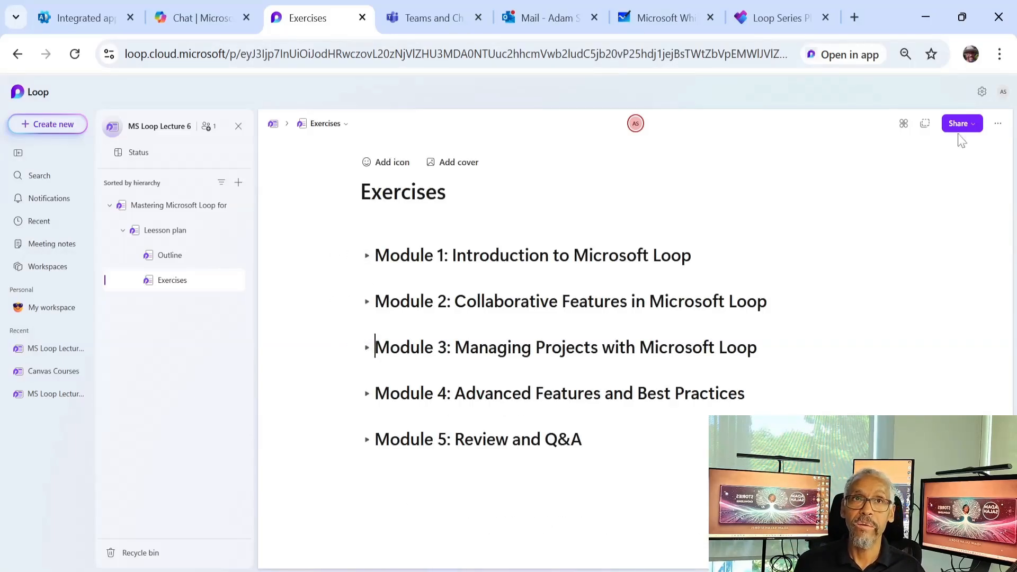
Step: Copy the Exercises page as a Loop component, and review its link's audience, editing and expiration settings without applying changes
{"action": "left_click", "coordinate": [975, 125]}
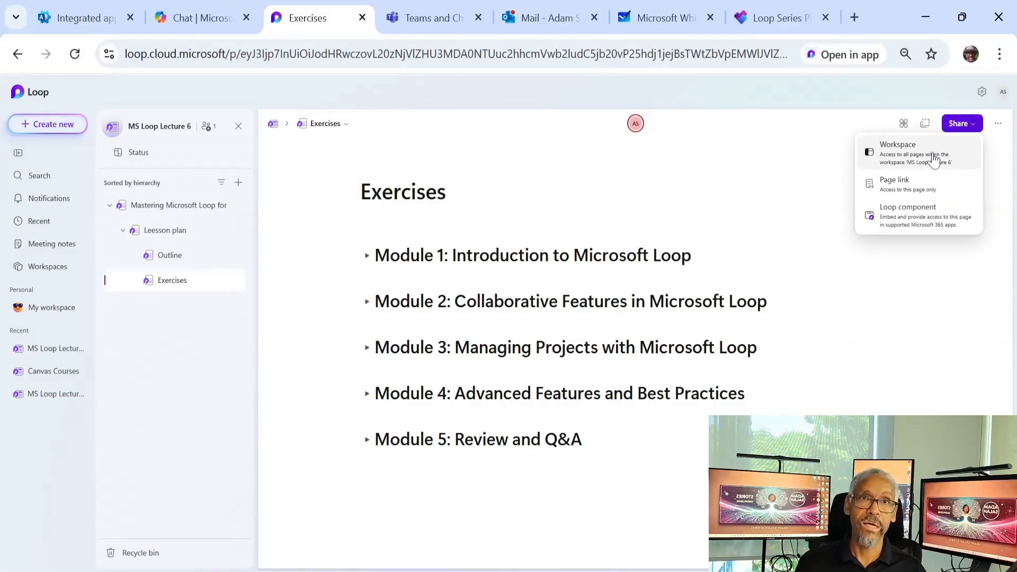
{"action": "left_click", "coordinate": [904, 223]}
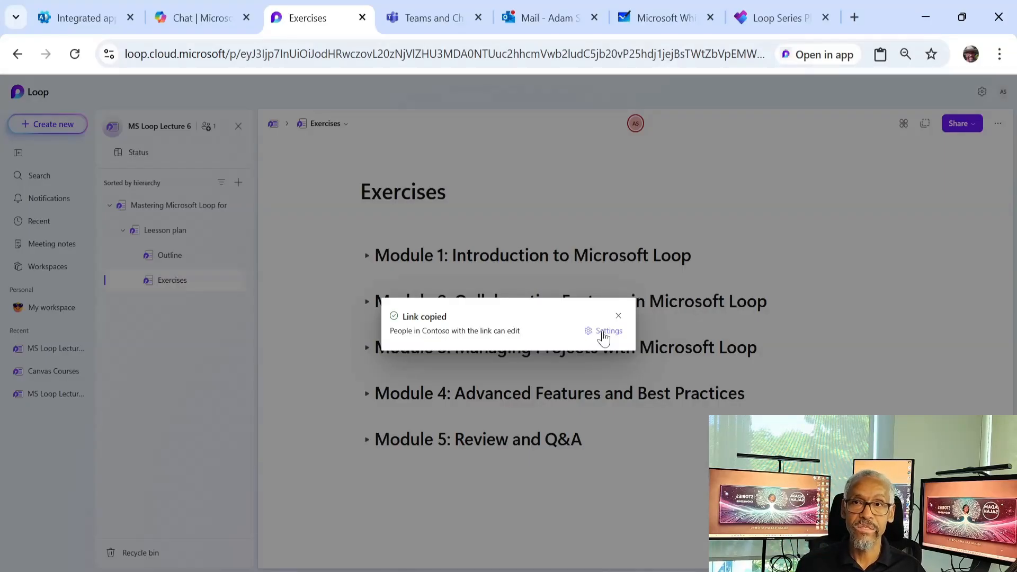
{"action": "left_click", "coordinate": [604, 333]}
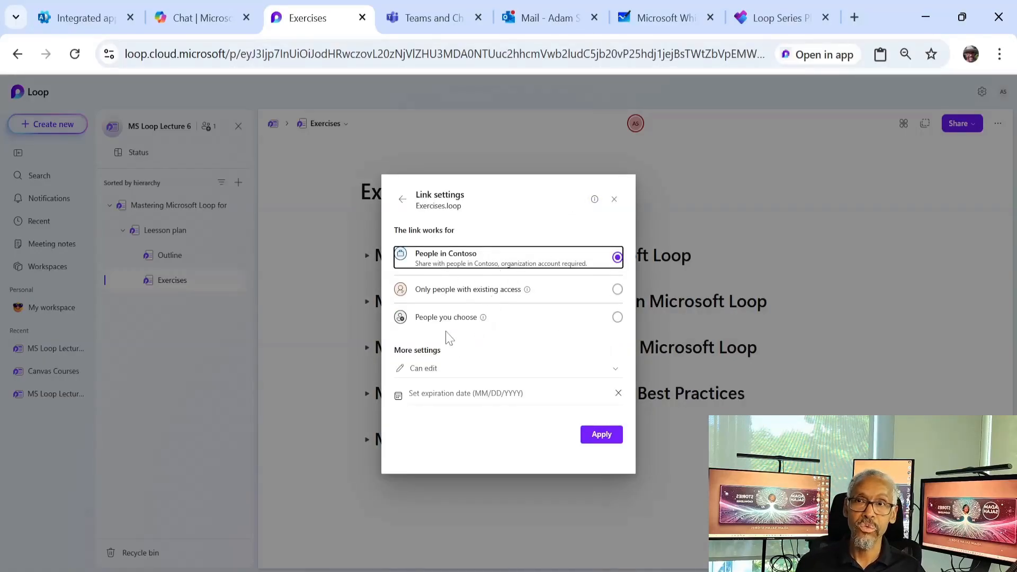
{"action": "left_click", "coordinate": [438, 317]}
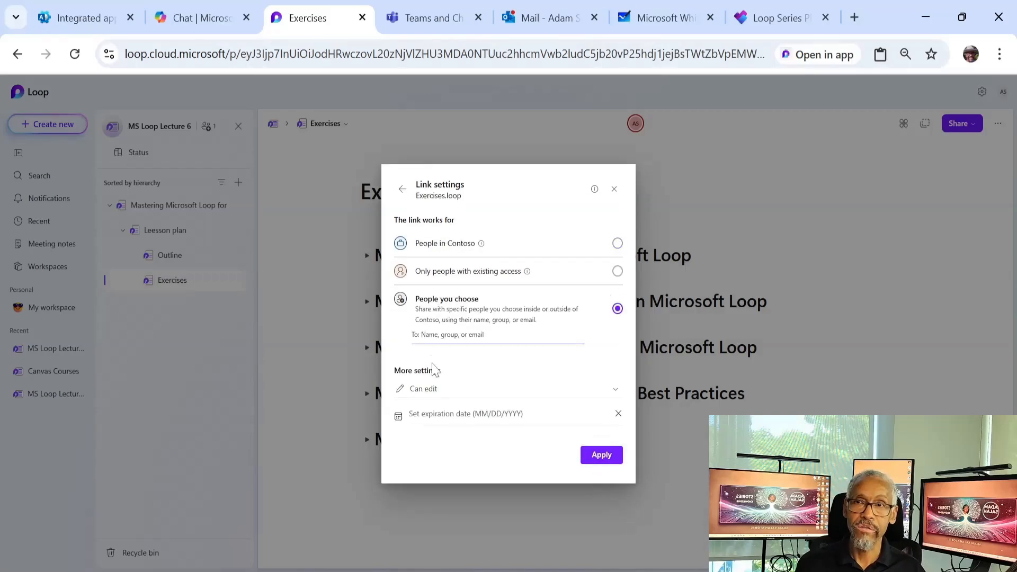
{"action": "left_click", "coordinate": [428, 390]}
{"action": "left_click", "coordinate": [430, 395]}
{"action": "left_click", "coordinate": [432, 416]}
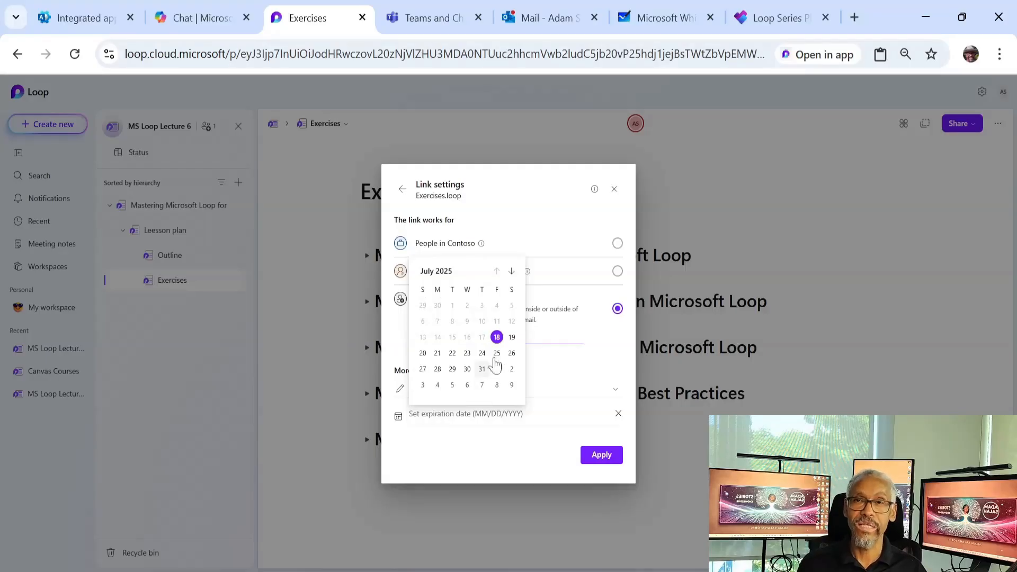
{"action": "left_click", "coordinate": [493, 243]}
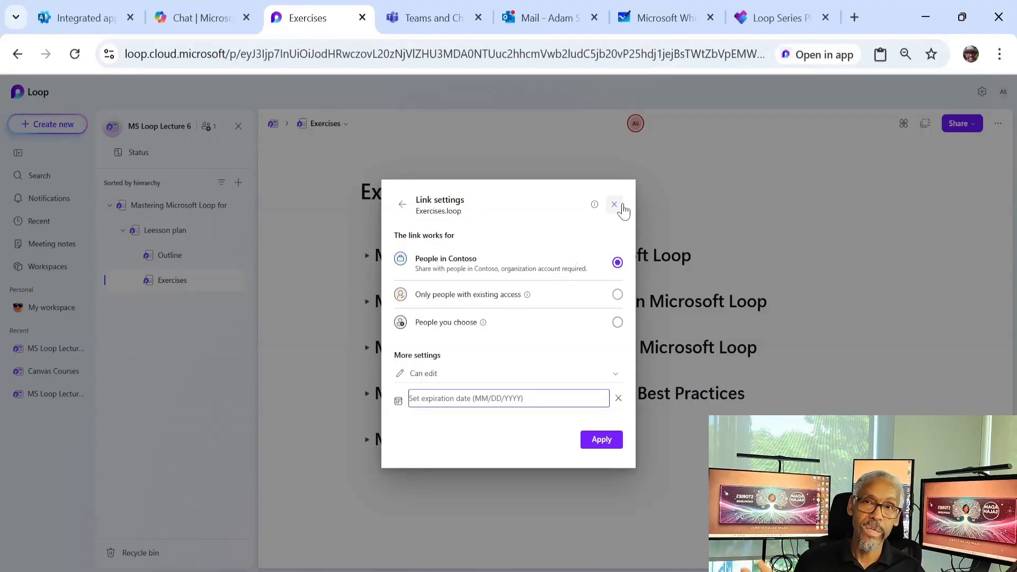
{"action": "left_click", "coordinate": [614, 205]}
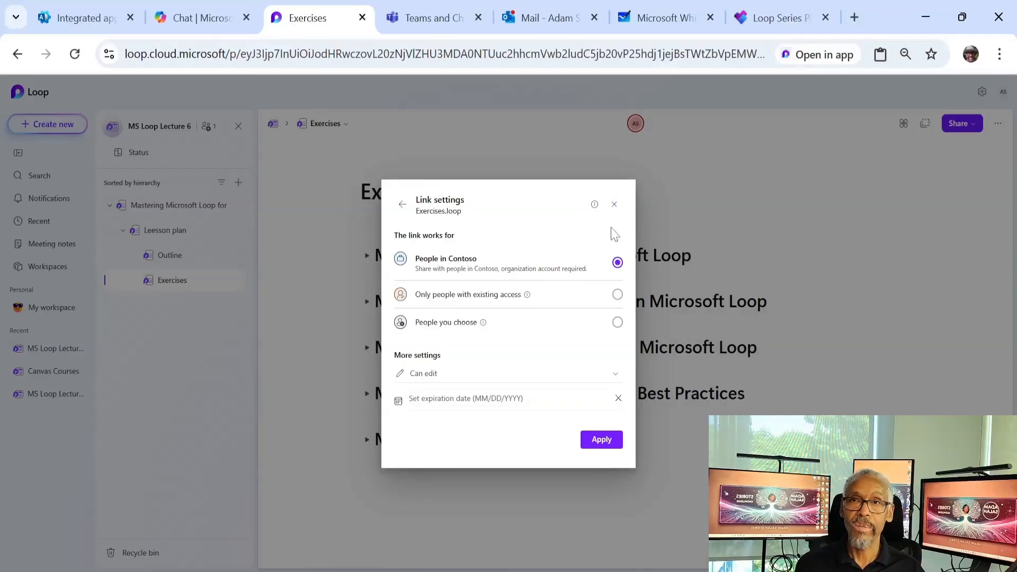
{"action": "left_click", "coordinate": [615, 206]}
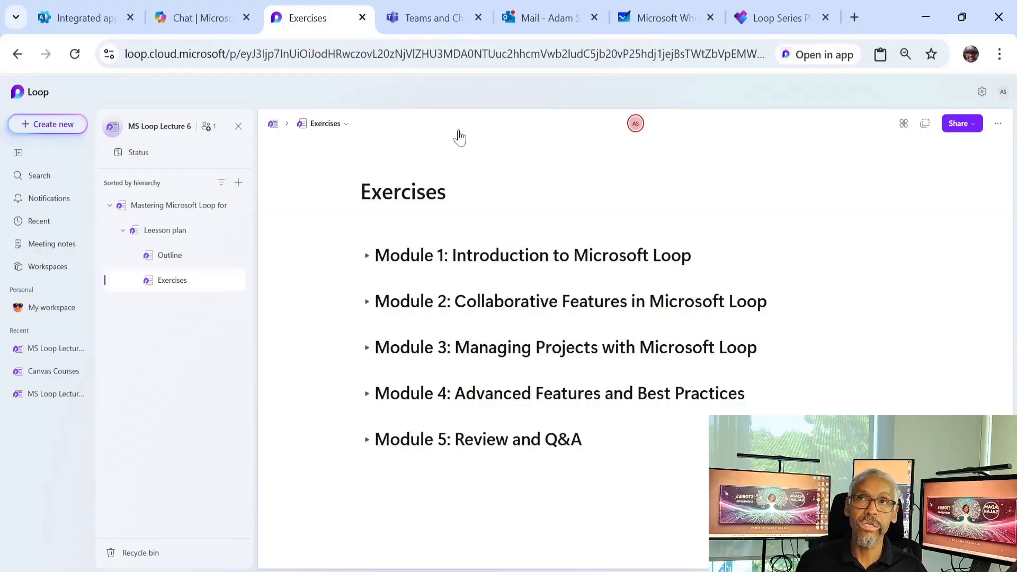
Step: Switch to Teams, paste the Loop component into a new post in the Loop Series General channel, and expand its Module 1
{"action": "left_click", "coordinate": [441, 16]}
{"action": "left_click", "coordinate": [424, 539]}
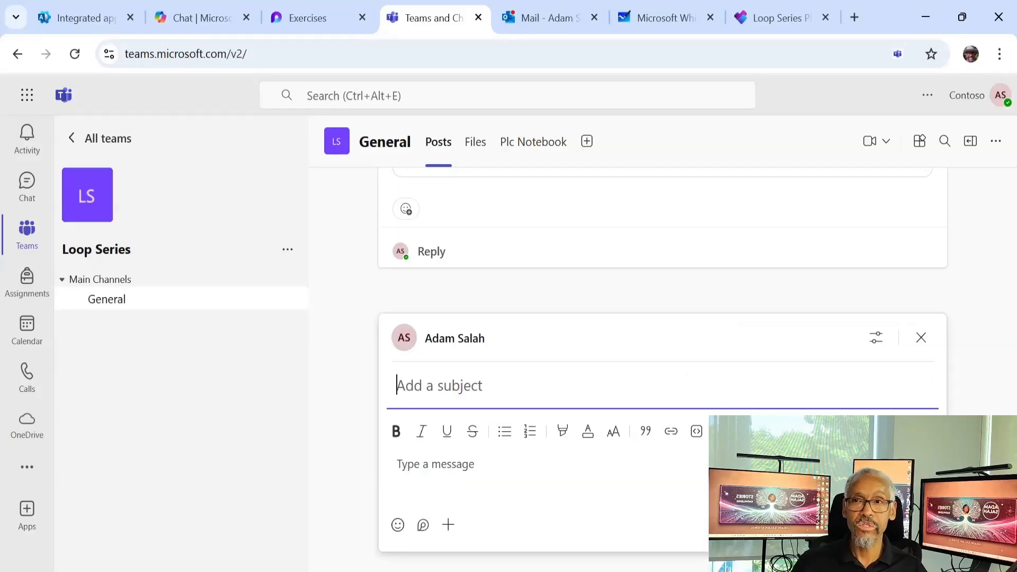
{"action": "left_click", "coordinate": [398, 464]}
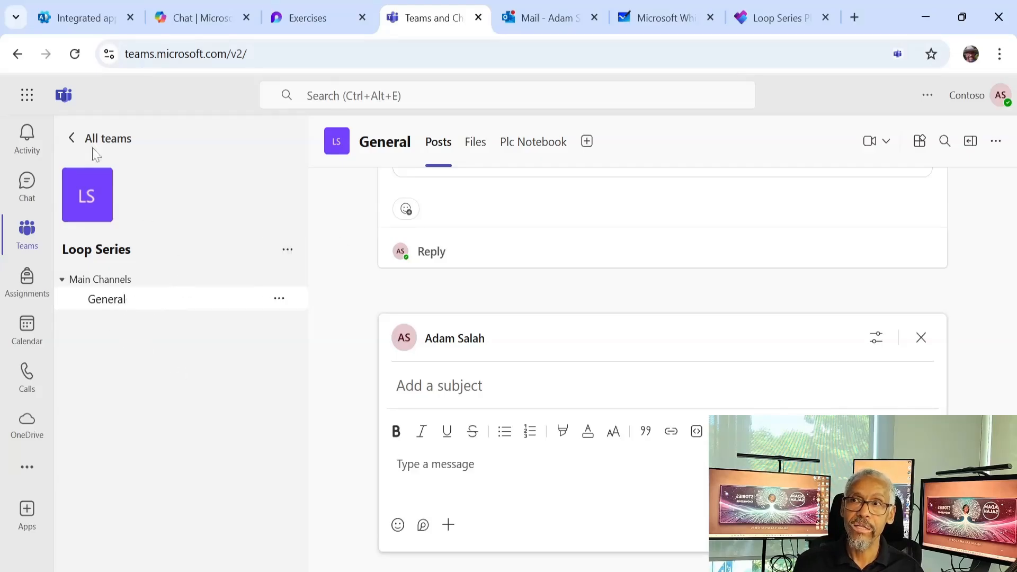
{"action": "type", "text": "Loop component"}
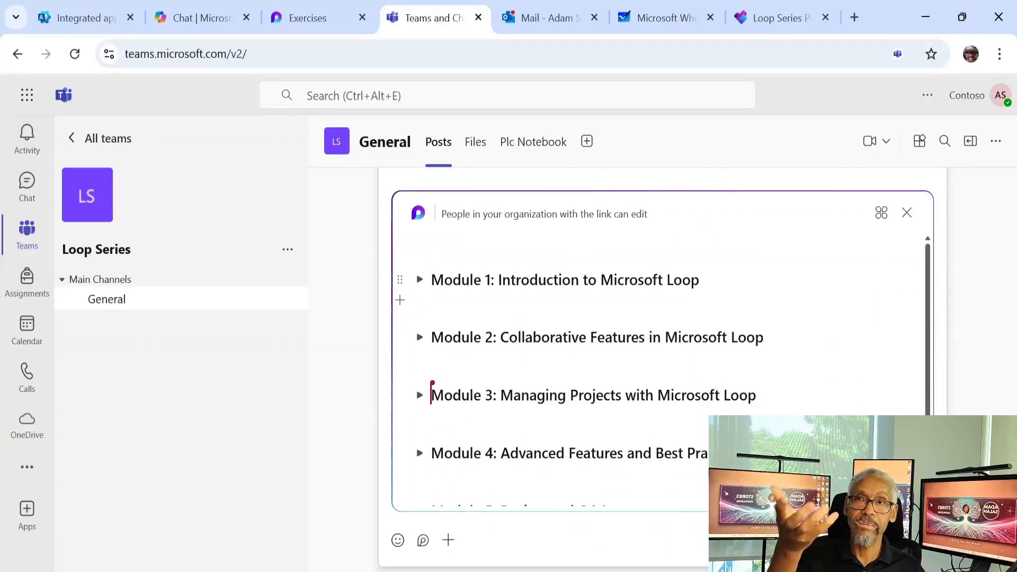
{"action": "left_click", "coordinate": [419, 281]}
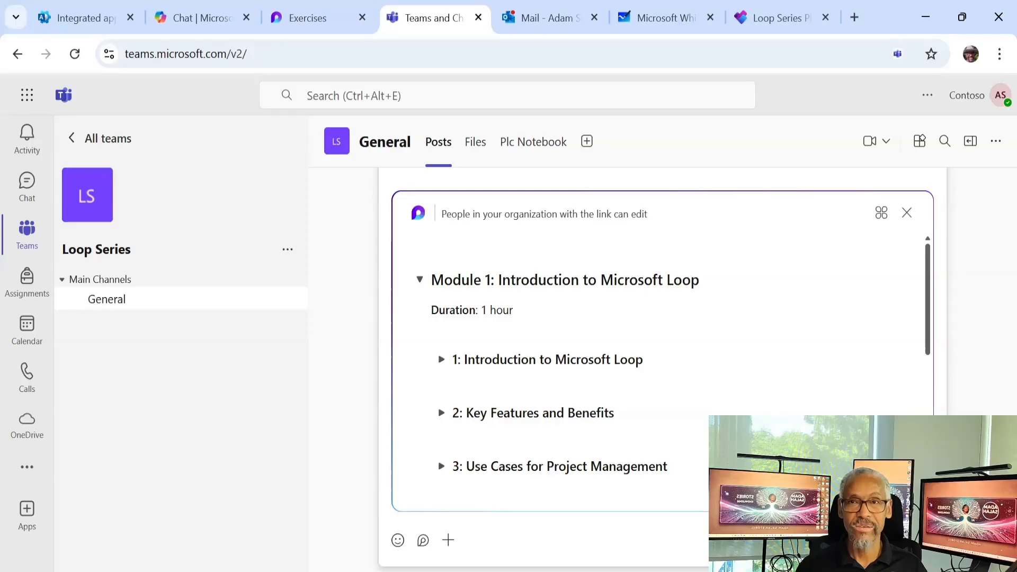
Step: Switch to Outlook, start a new email, and paste the Exercises Loop component into its body
{"action": "left_click", "coordinate": [535, 18]}
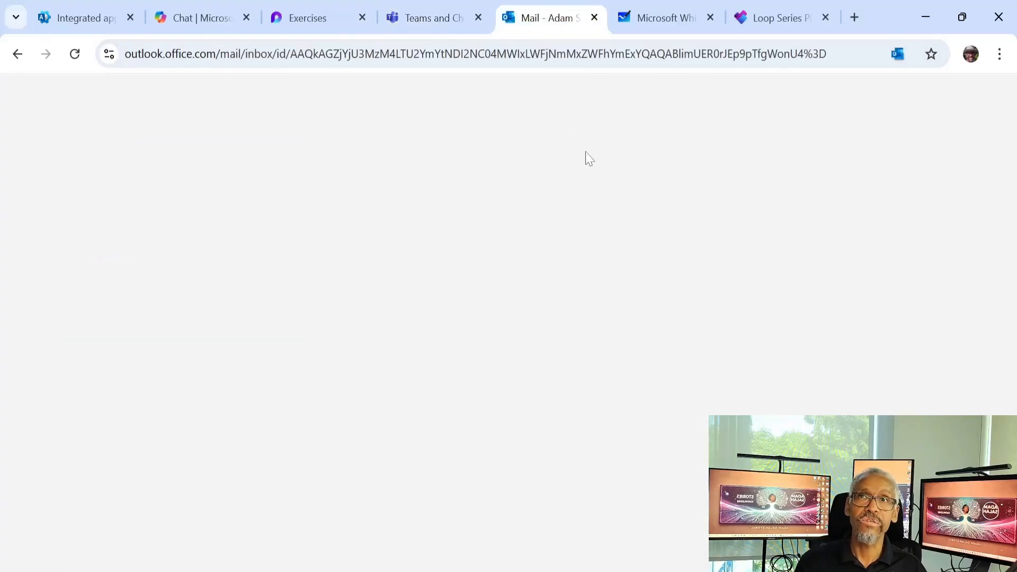
{"action": "left_click", "coordinate": [104, 166]}
{"action": "left_click", "coordinate": [546, 365]}
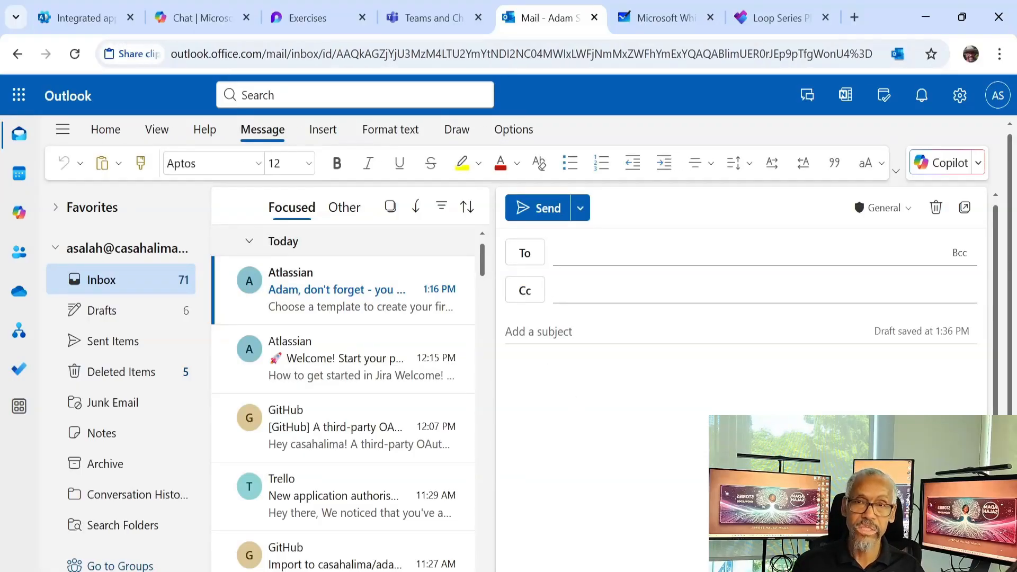
{"action": "key", "text": "ctrl+v"}
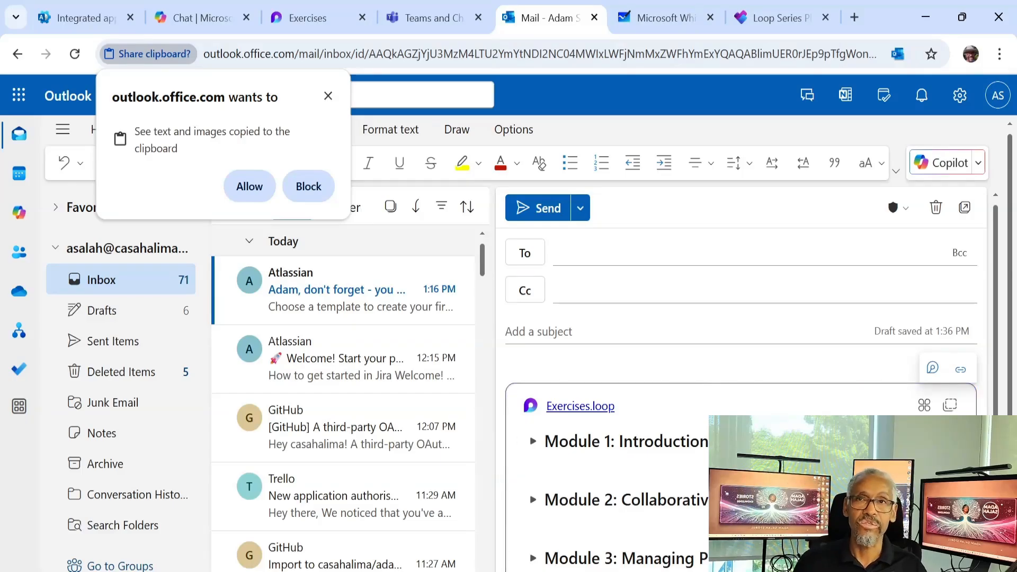
Step: Address the email to the intended contact by looking up their first name
{"action": "left_click", "coordinate": [599, 253]}
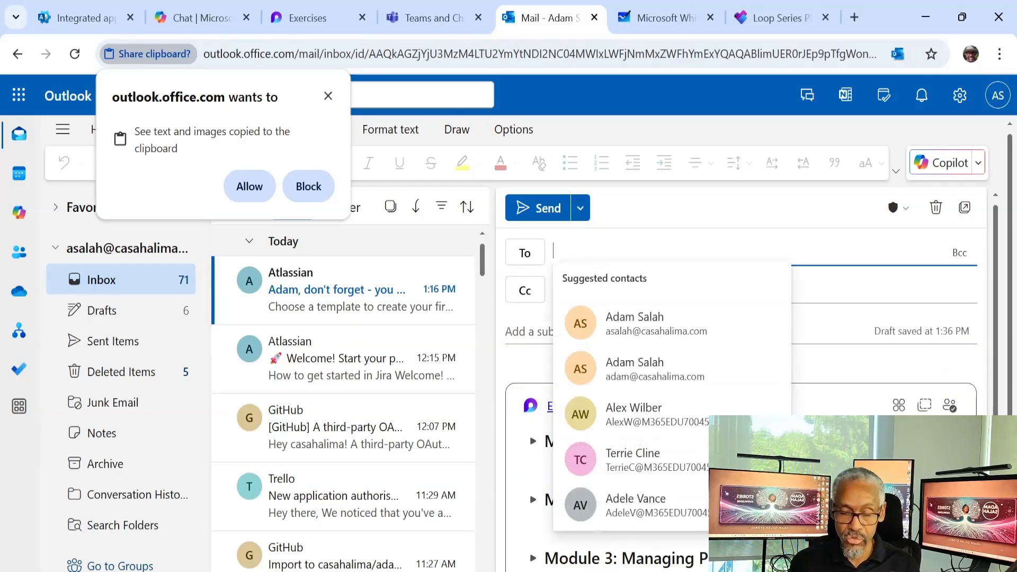
{"action": "type", "text": "alex"}
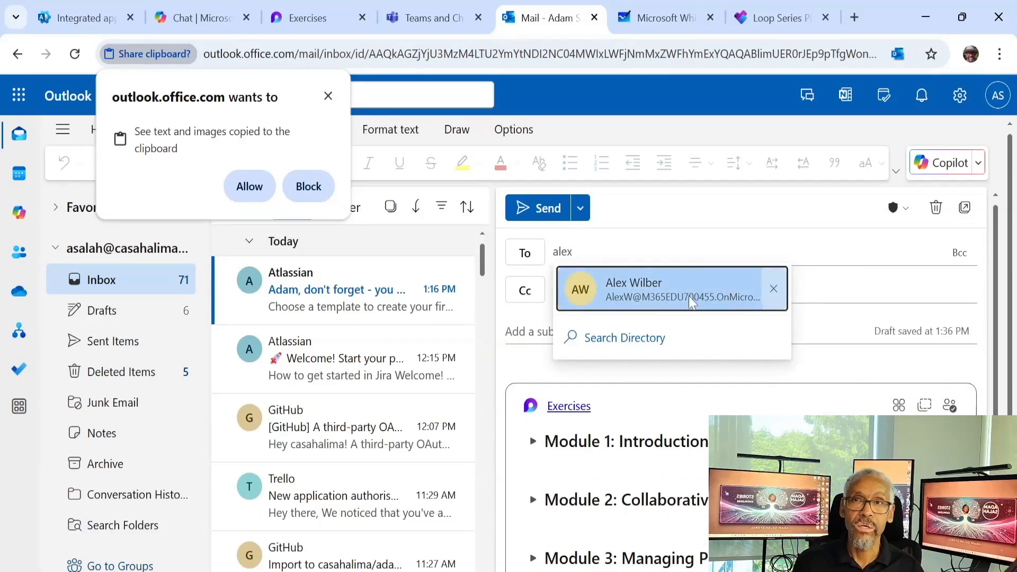
{"action": "left_click", "coordinate": [699, 304]}
Step: Set the email's subject to "Loop course for PMs", send it, and allow Outlook access to the clipboard
{"action": "left_click", "coordinate": [546, 208]}
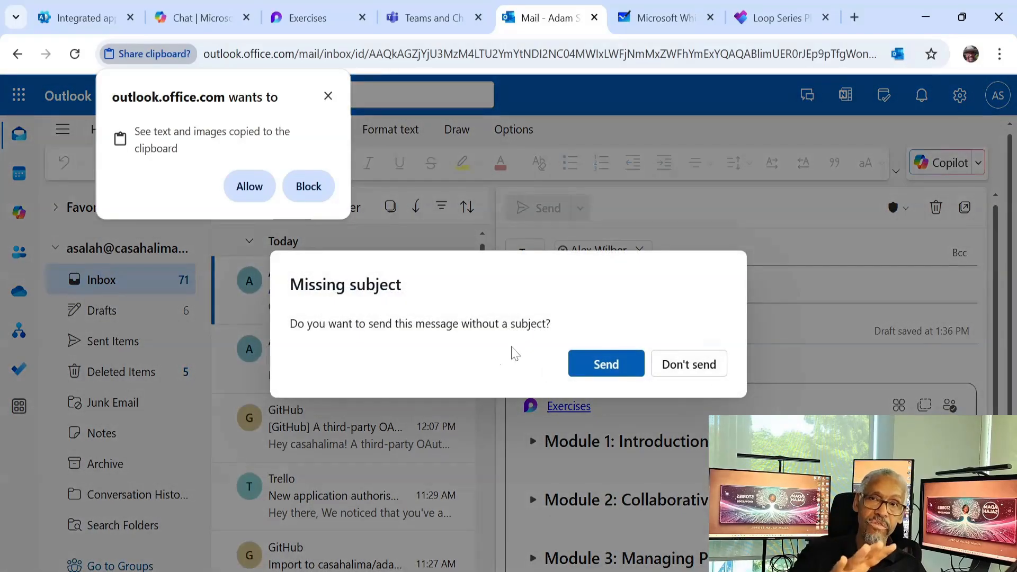
{"action": "left_click", "coordinate": [697, 362]}
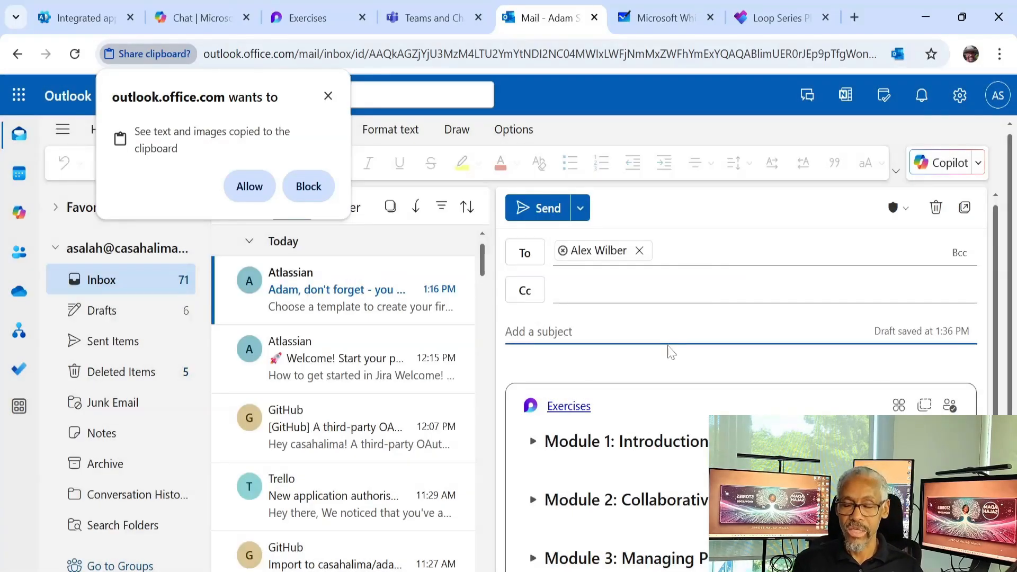
{"action": "type", "text": "Loop course for PMs"}
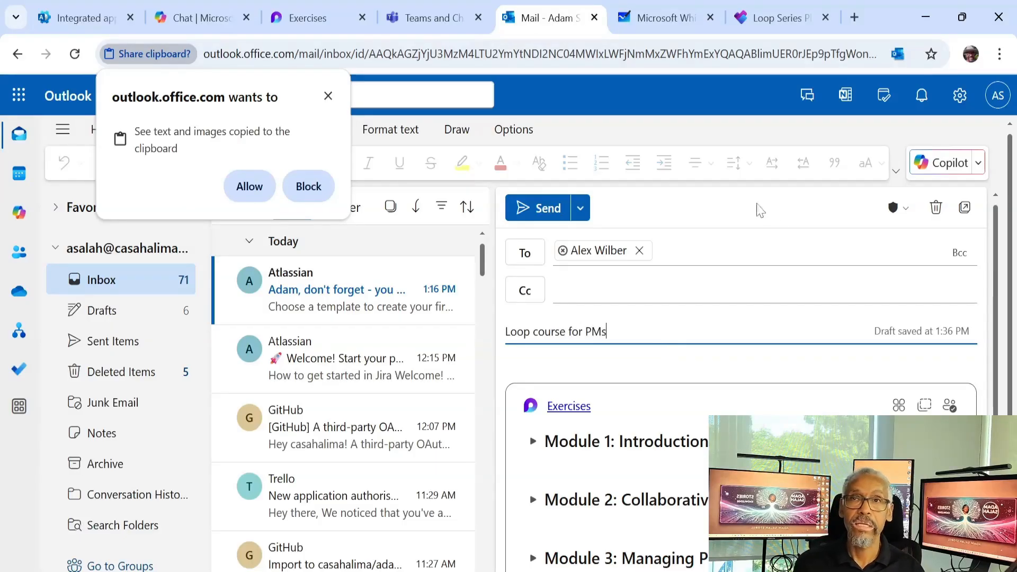
{"action": "left_click", "coordinate": [539, 208]}
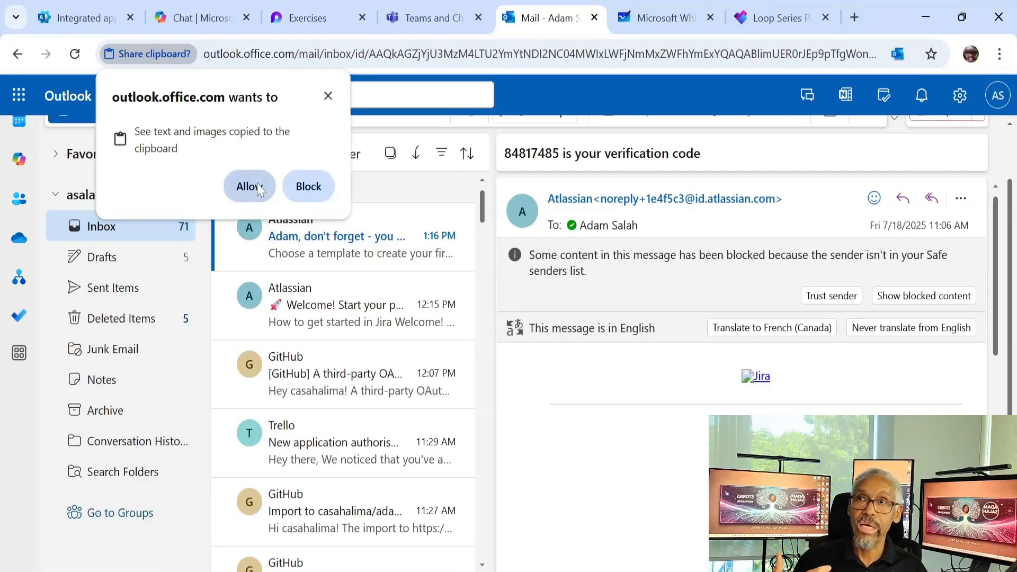
{"action": "left_click", "coordinate": [258, 188]}
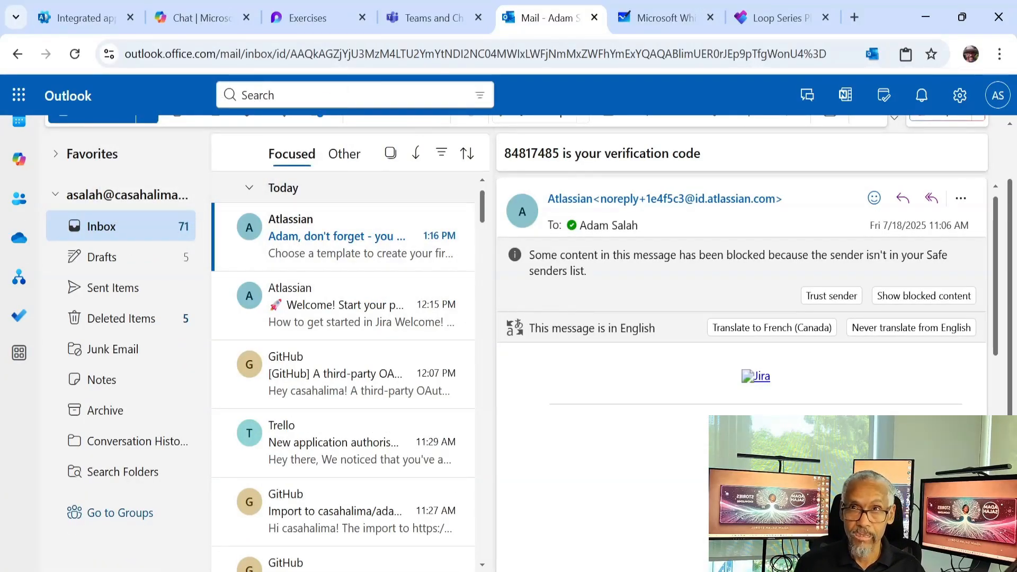
Step: Switch back to Teams and publish the General channel post containing the Exercises Loop component
{"action": "left_click", "coordinate": [426, 20]}
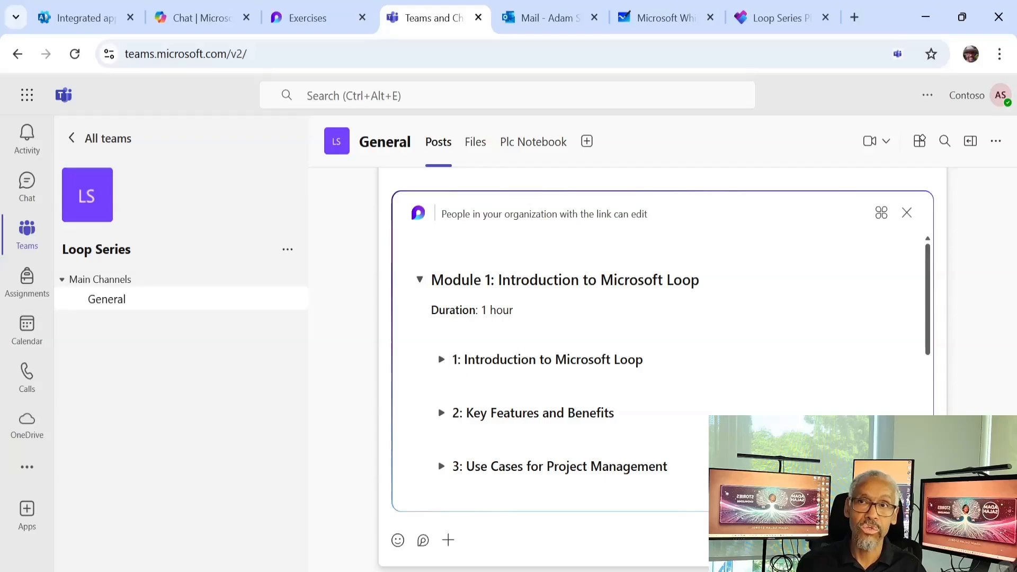
{"action": "left_click", "coordinate": [664, 286]}
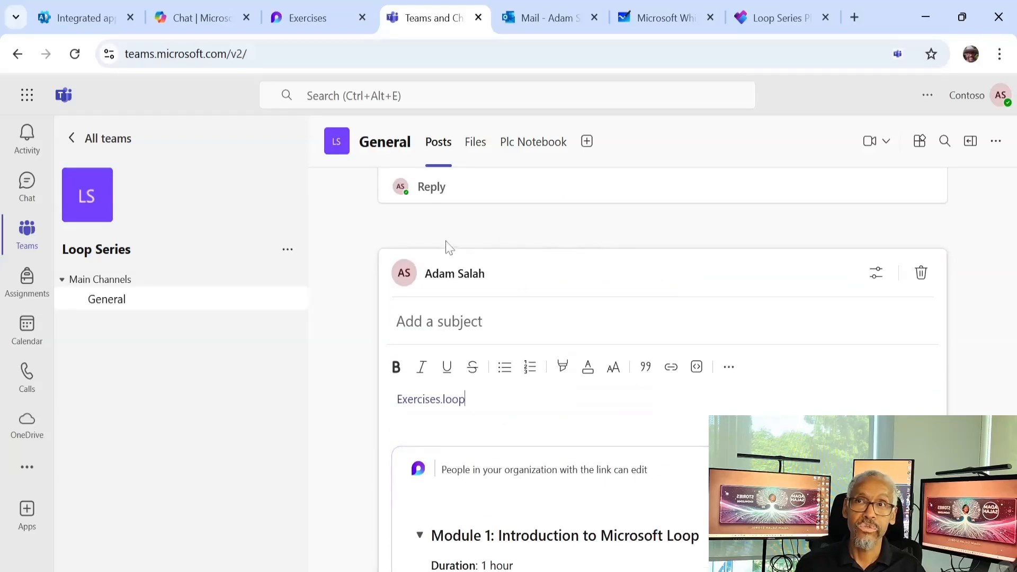
{"action": "scroll", "coordinate": [493, 297], "scroll_direction": "down", "scroll_amount": 5}
{"action": "scroll", "coordinate": [659, 345], "scroll_direction": "down", "scroll_amount": 3}
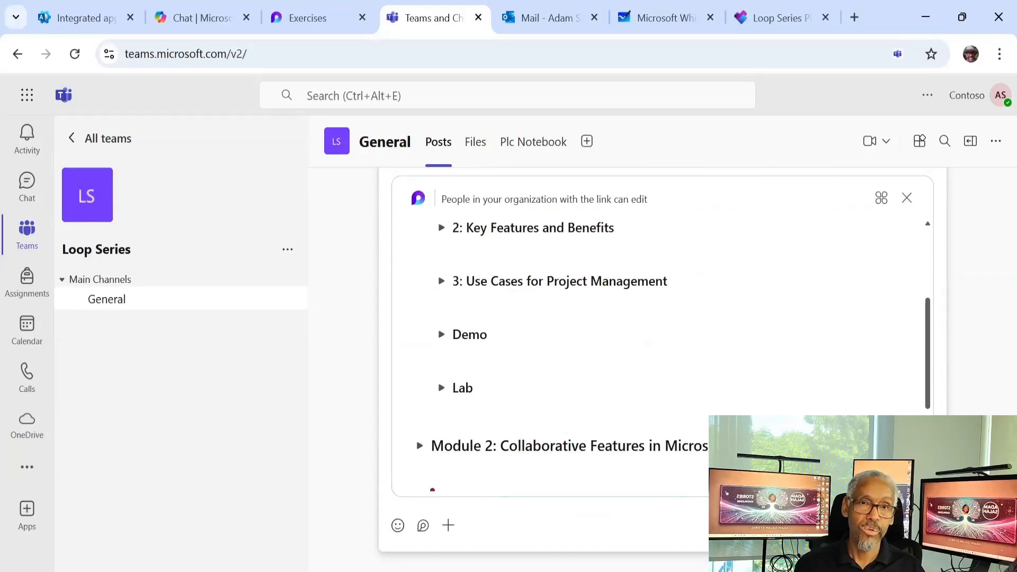
{"action": "left_click", "coordinate": [910, 526]}
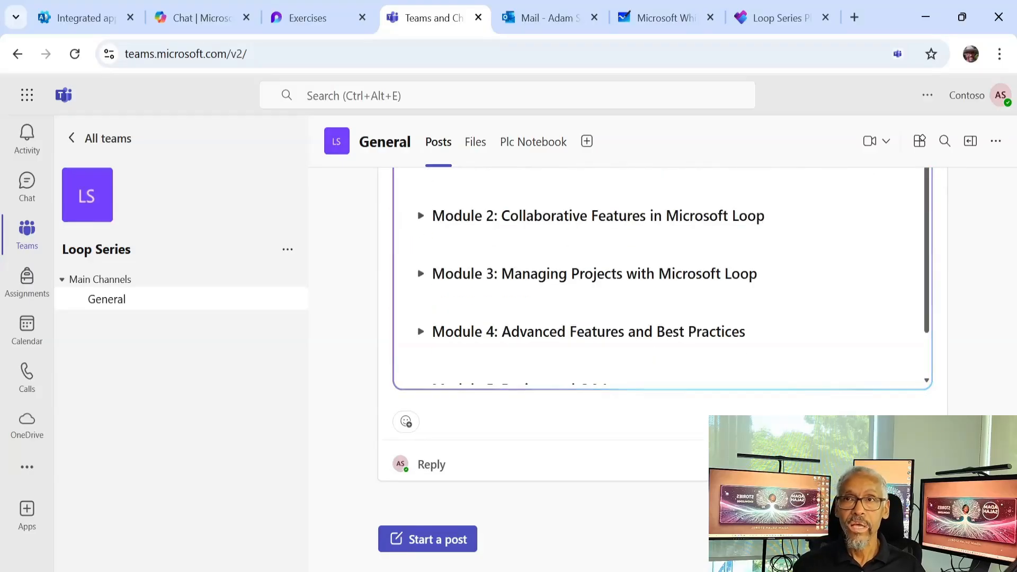
Step: Above Module 1 in the posted component, enter "Great work", a mention of the page author, and "I suggest ..."
{"action": "scroll", "coordinate": [491, 263], "scroll_direction": "up", "scroll_amount": 6}
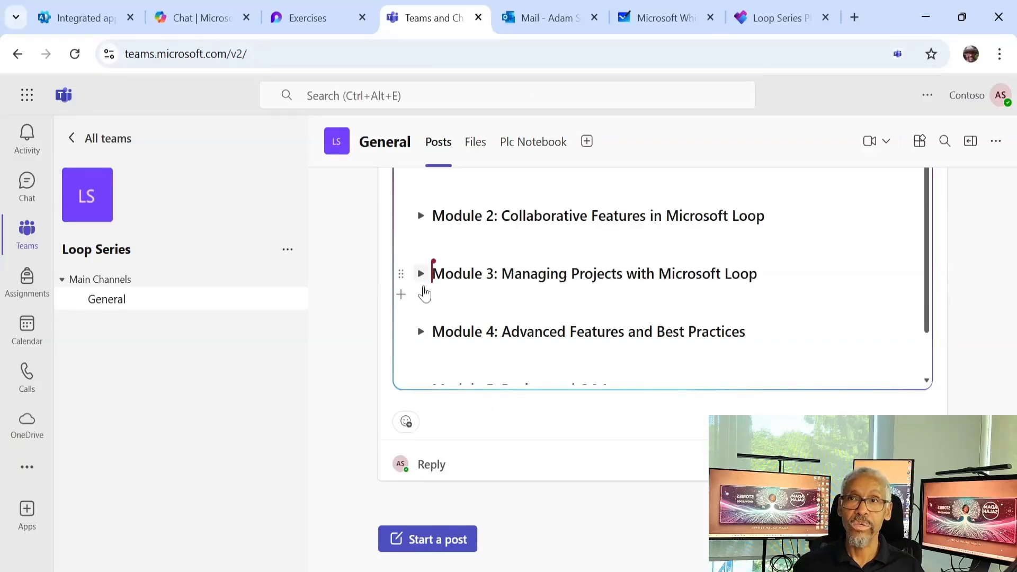
{"action": "scroll", "coordinate": [441, 251], "scroll_direction": "up", "scroll_amount": 2}
{"action": "left_click", "coordinate": [454, 329]}
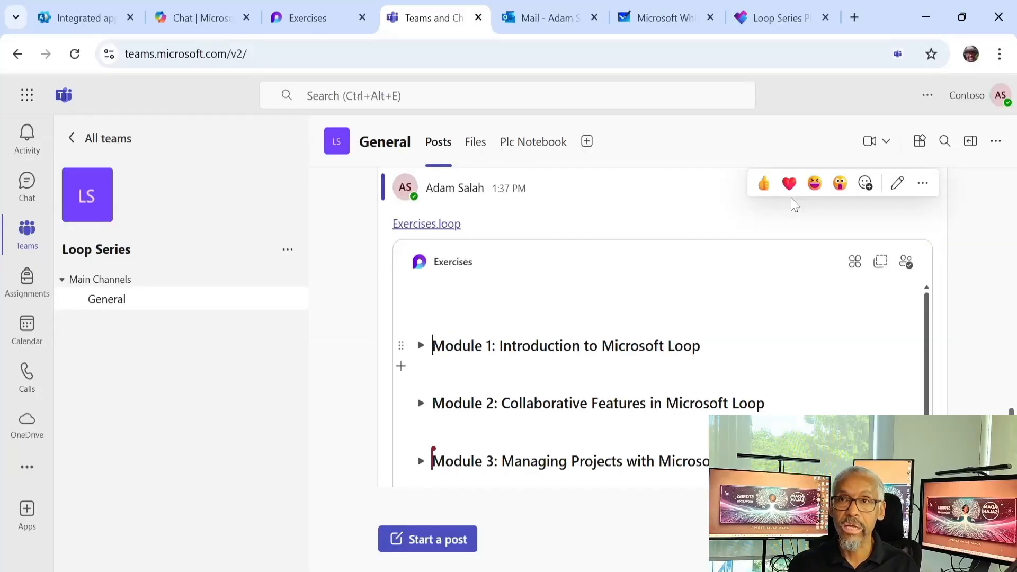
{"action": "key", "text": "Up"}
{"action": "type", "text": "Great work @ada"}
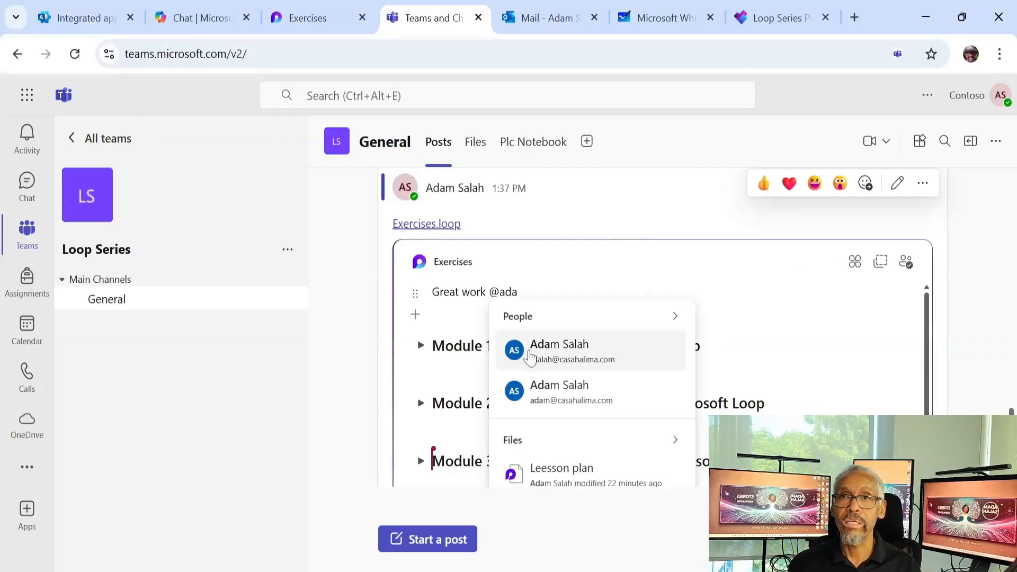
{"action": "left_click", "coordinate": [531, 356]}
{"action": "type", "text": "I suggest ..."}
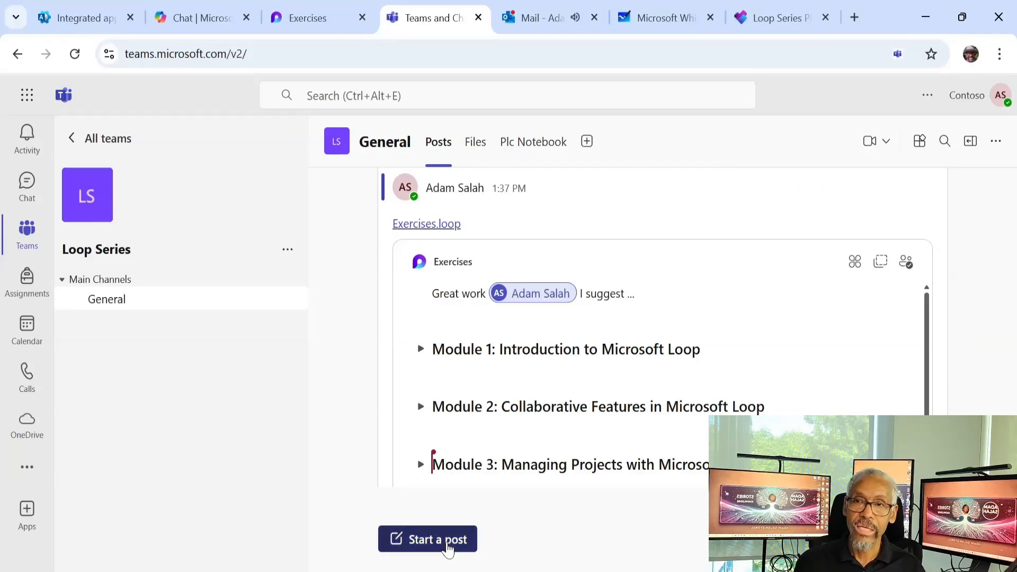
Step: Check the "Great work" comment line on the Exercises page in Loop, and return to the Teams post
{"action": "scroll", "coordinate": [414, 344], "scroll_direction": "down", "scroll_amount": 5}
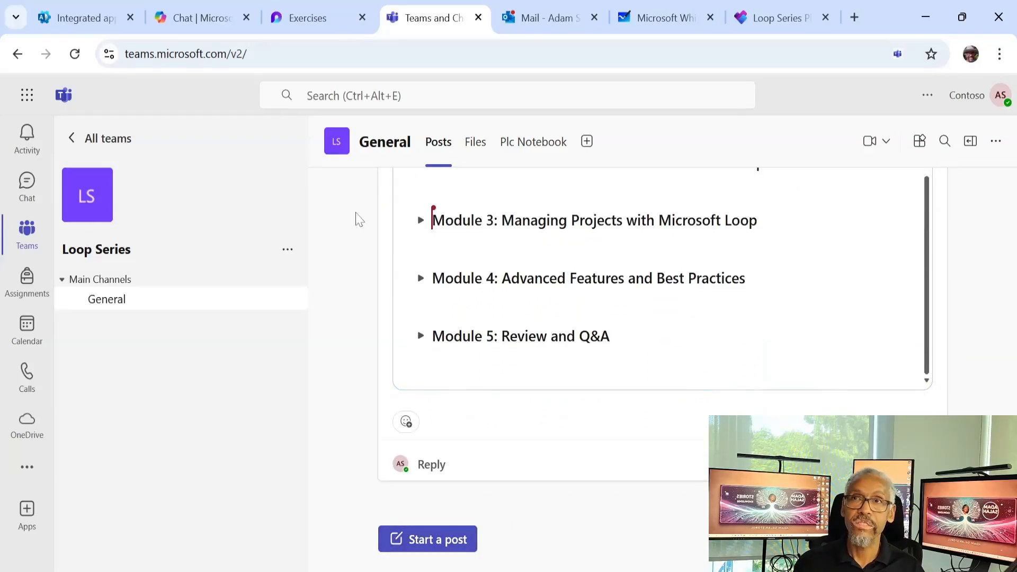
{"action": "left_click", "coordinate": [329, 18]}
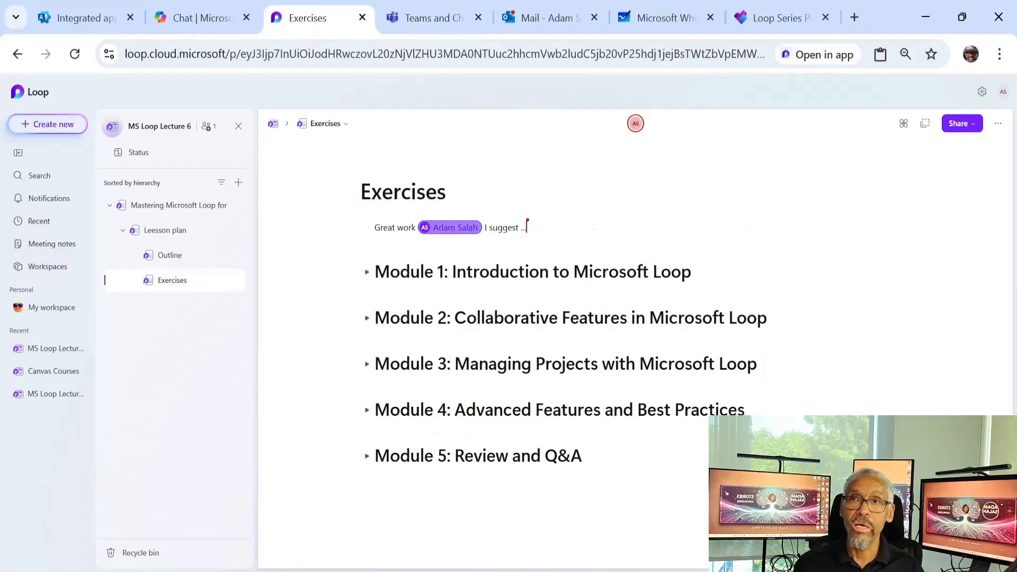
{"action": "triple_click", "coordinate": [467, 229]}
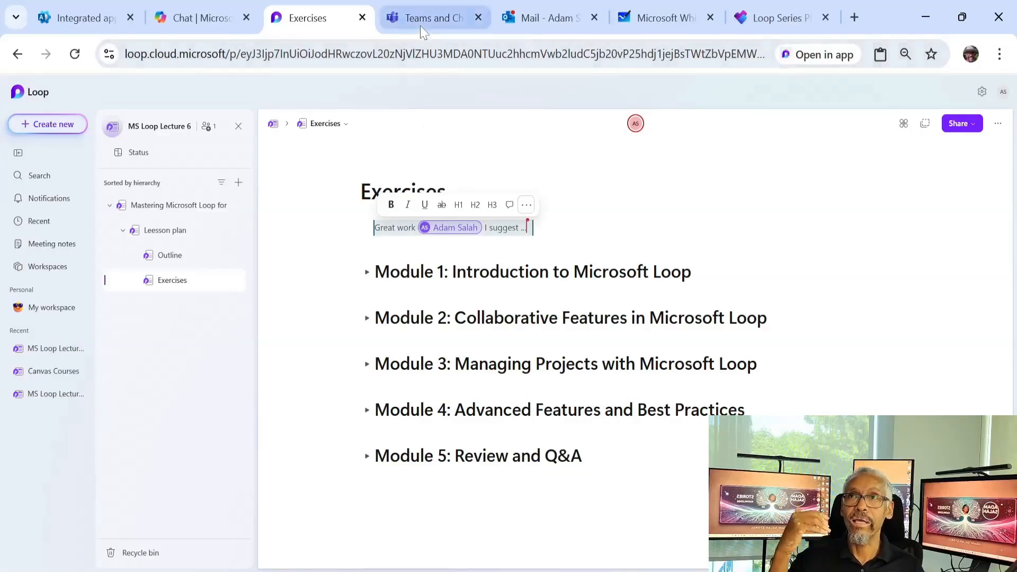
{"action": "mouse_move", "coordinate": [437, 19]}
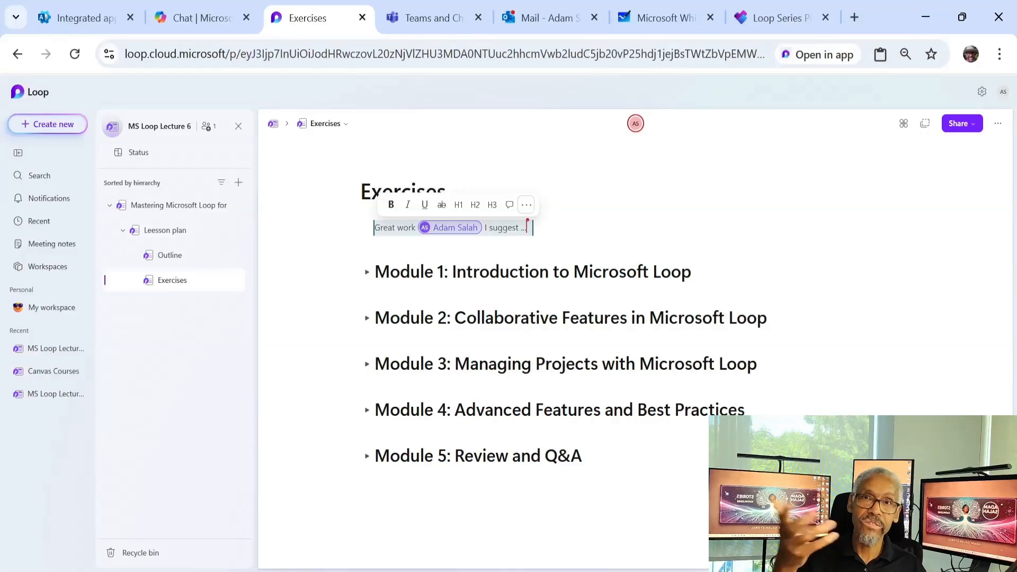
{"action": "left_click", "coordinate": [414, 14]}
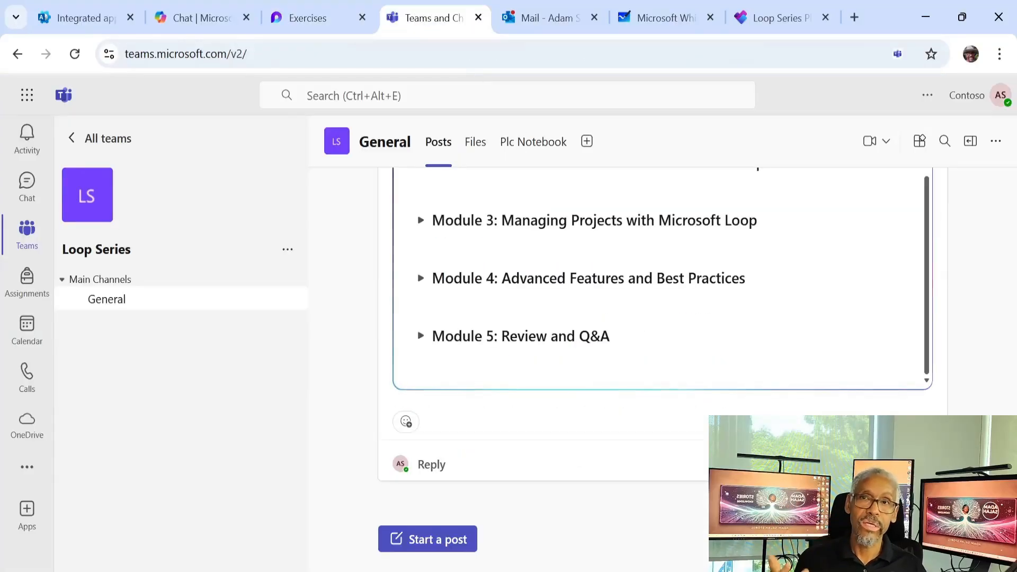
Step: Switch to Outlook, open the mention notification email for Exercises.loop, and review its embedded component
{"action": "left_click", "coordinate": [580, 11]}
{"action": "left_click", "coordinate": [364, 252]}
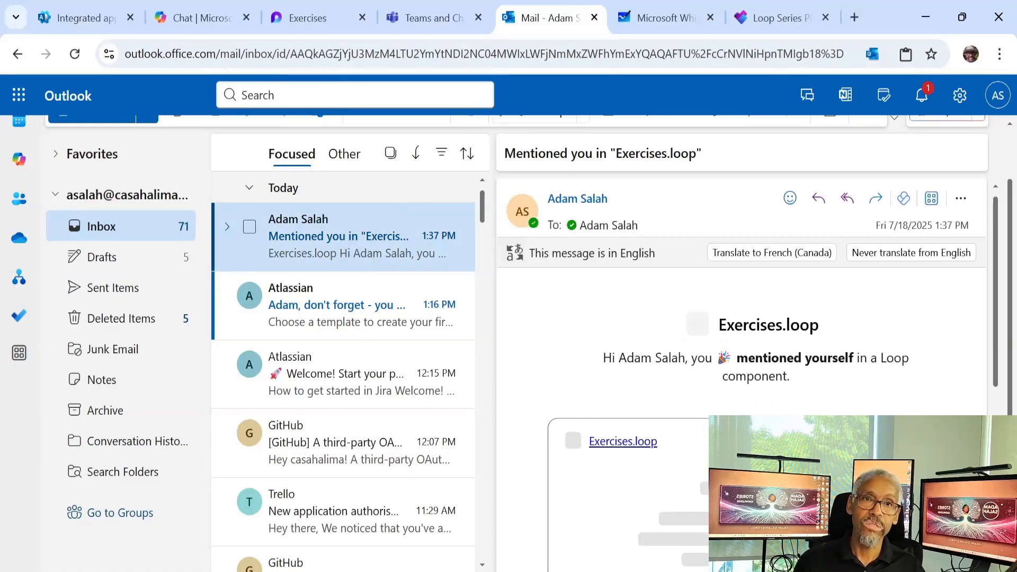
{"action": "scroll", "coordinate": [717, 314], "scroll_direction": "down", "scroll_amount": 5}
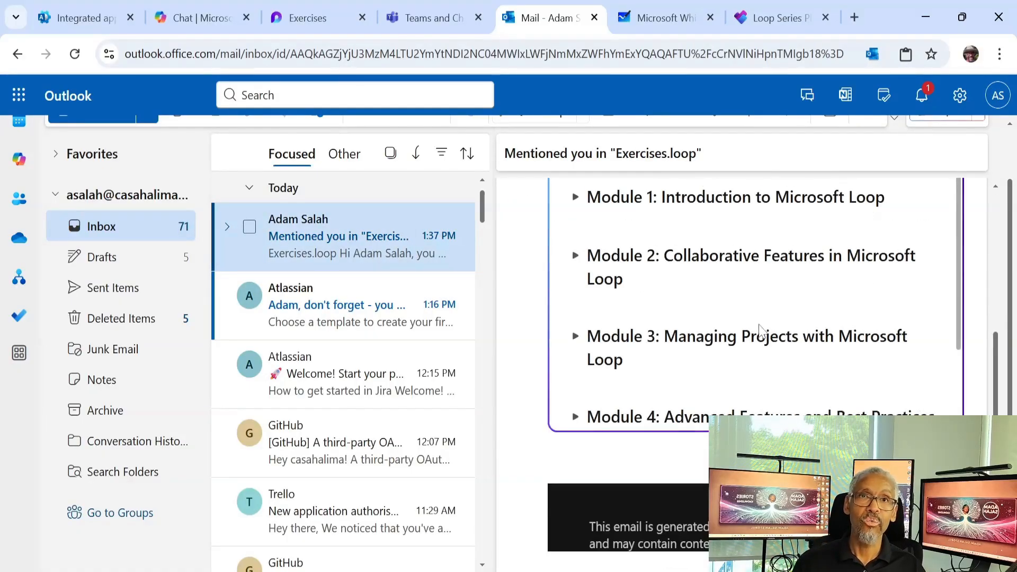
{"action": "scroll", "coordinate": [761, 300], "scroll_direction": "up", "scroll_amount": 3}
Step: Add a line reading "In email" below the "Great work" comment in the email's Loop component
{"action": "left_click", "coordinate": [792, 377]}
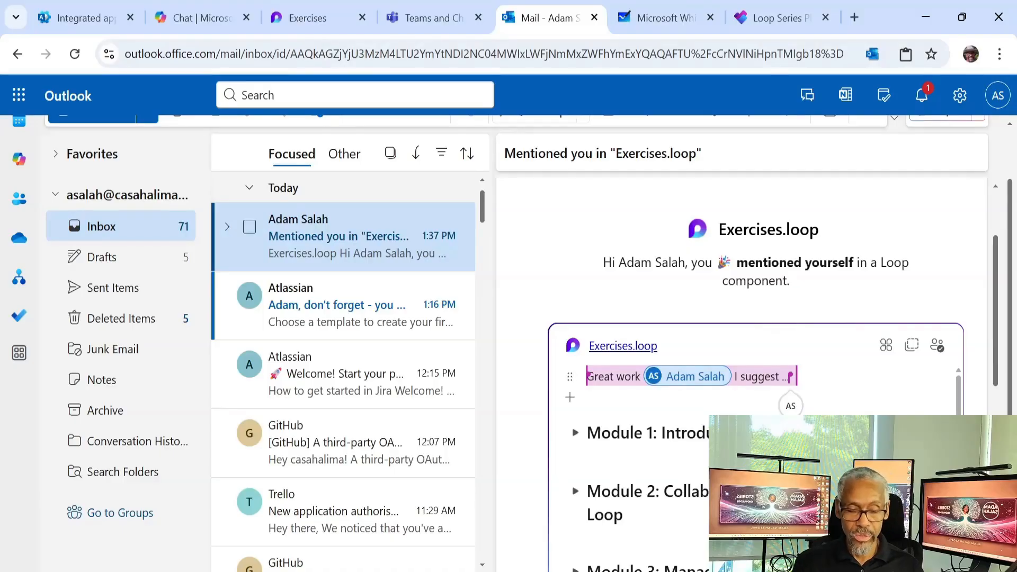
{"action": "key", "text": "Return"}
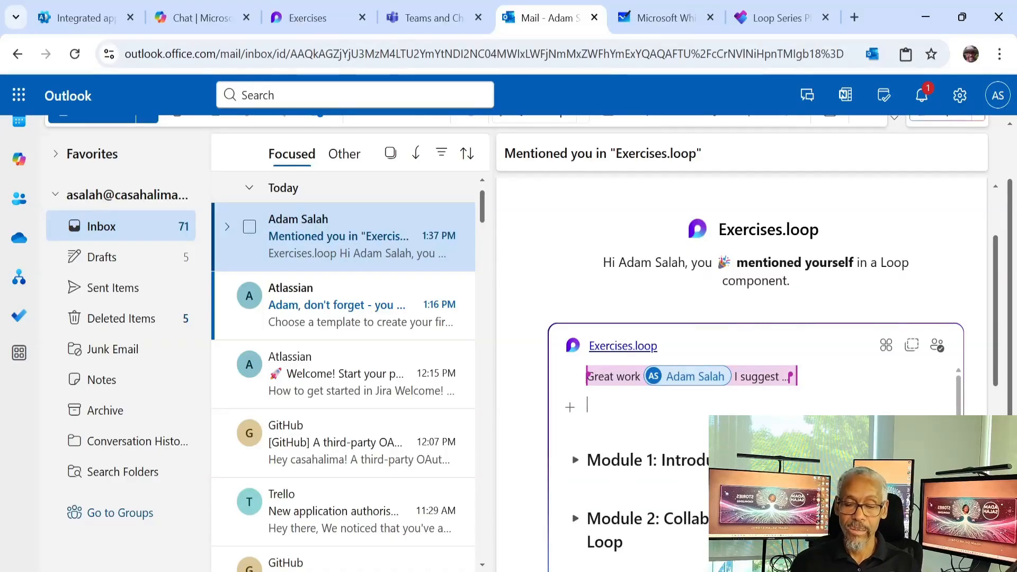
{"action": "type", "text": "In email"}
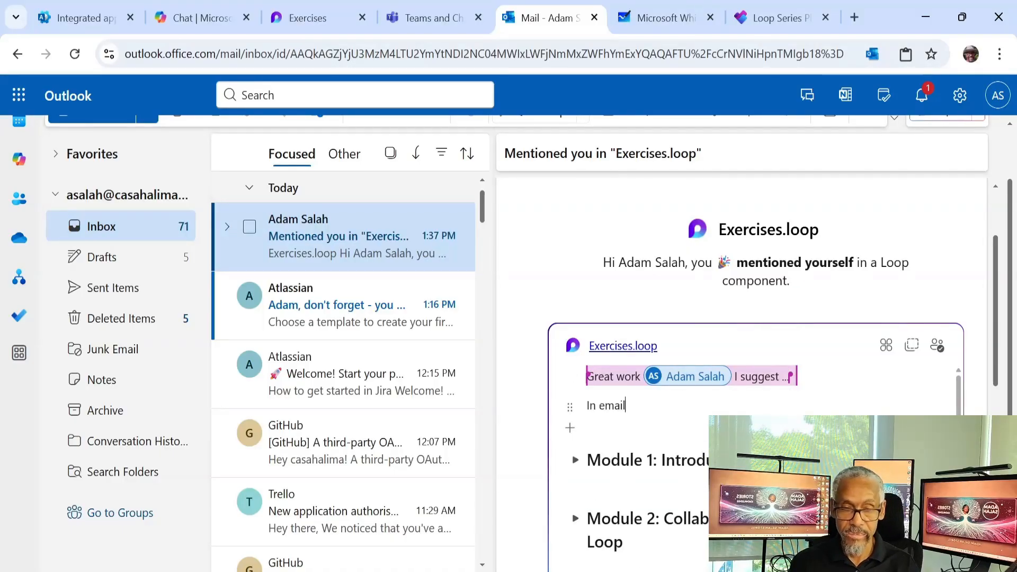
{"action": "scroll", "coordinate": [869, 372], "scroll_direction": "down", "scroll_amount": 1}
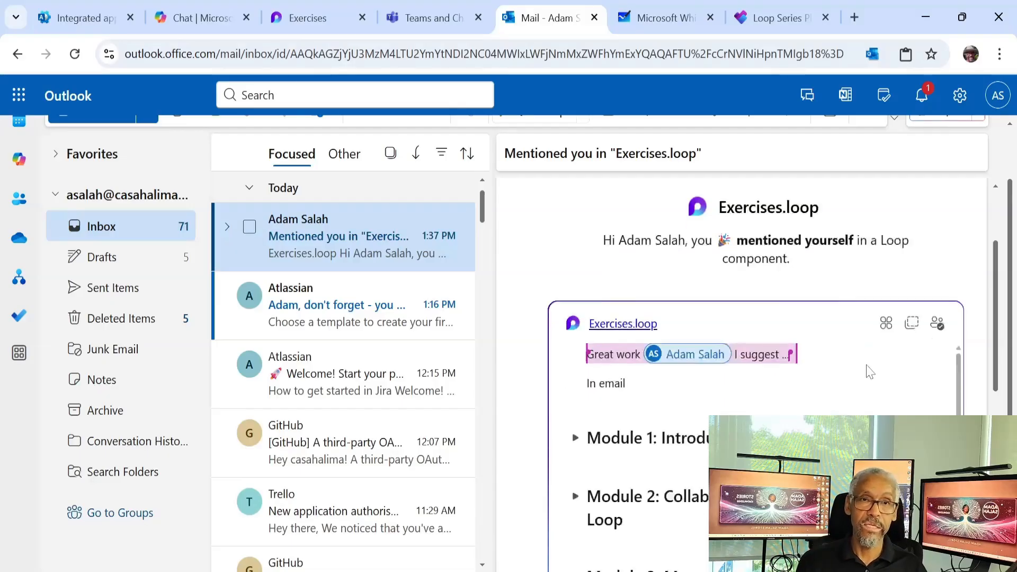
{"action": "scroll", "coordinate": [869, 372], "scroll_direction": "down", "scroll_amount": 3}
{"action": "left_click", "coordinate": [750, 289]}
Step: Delete the "In email" line from the Exercises page in Loop, and check the component in the Outlook email
{"action": "left_click", "coordinate": [307, 17]}
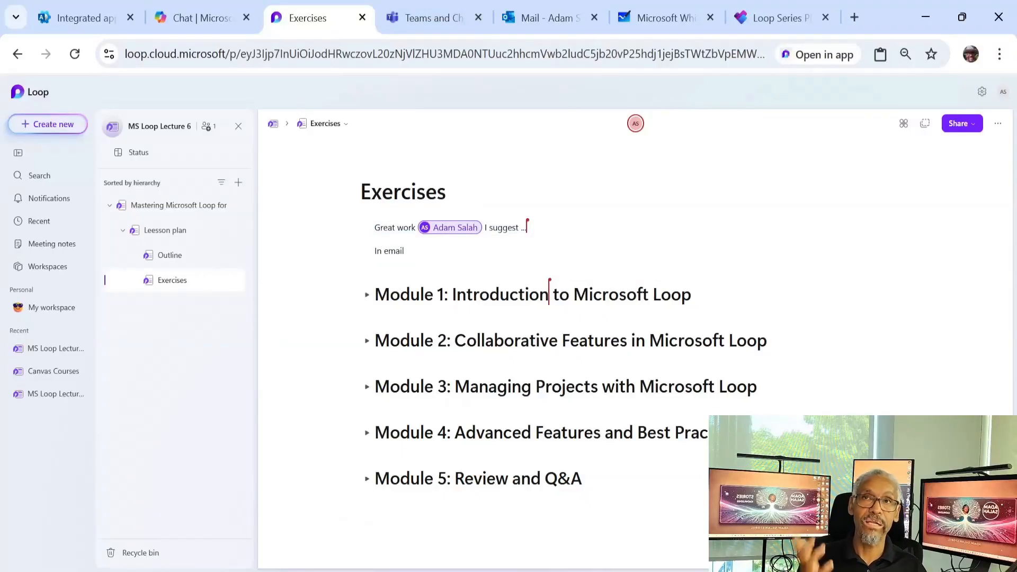
{"action": "left_click", "coordinate": [546, 18]}
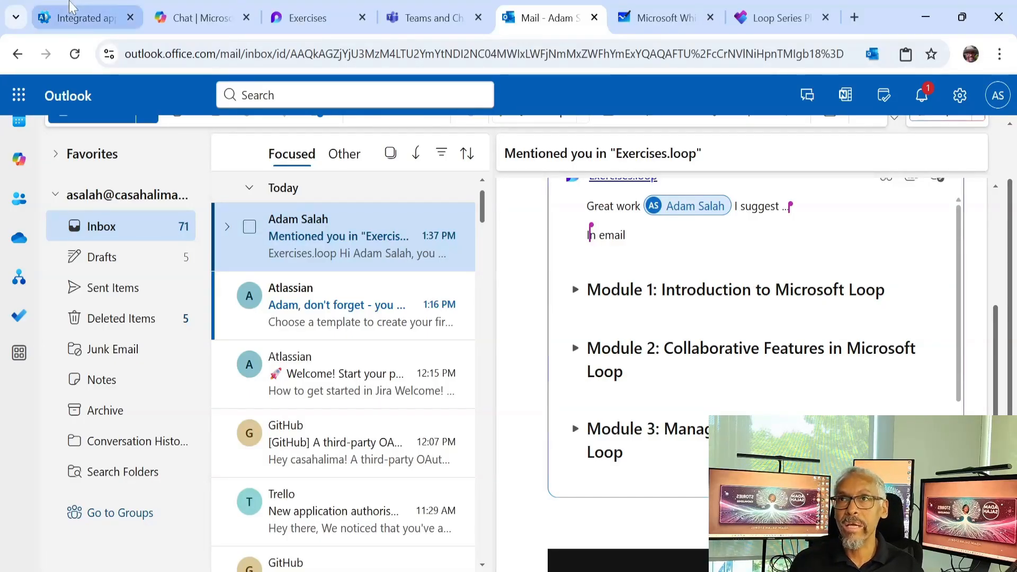
{"action": "left_click", "coordinate": [305, 16]}
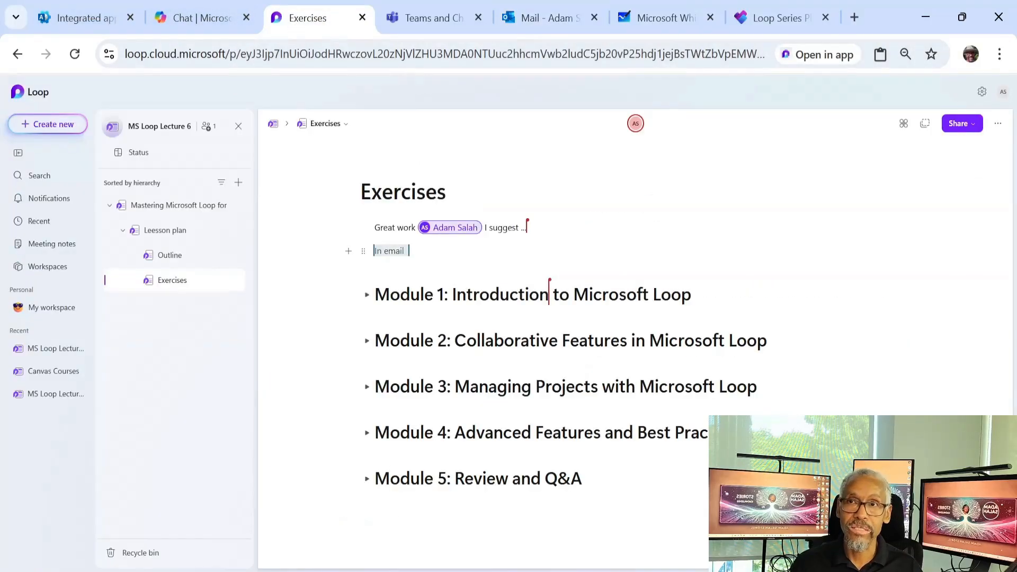
{"action": "key", "text": "Delete"}
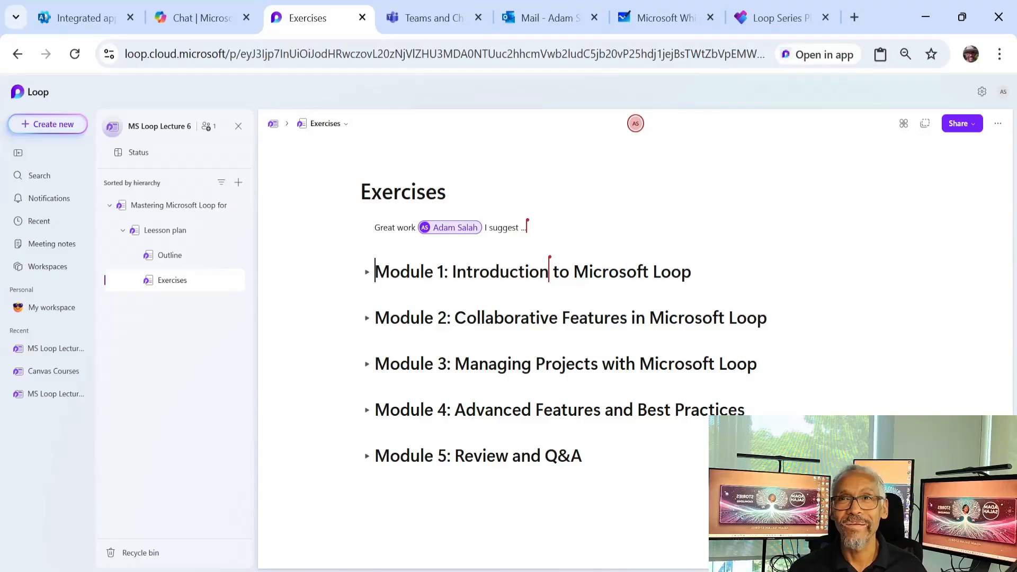
{"action": "left_click", "coordinate": [526, 17]}
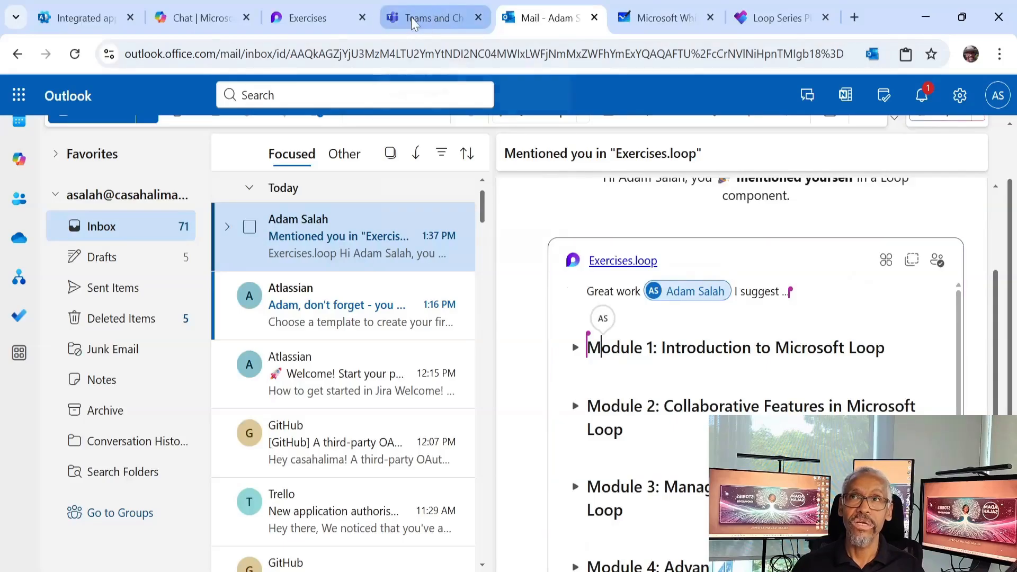
{"action": "left_click", "coordinate": [304, 17]}
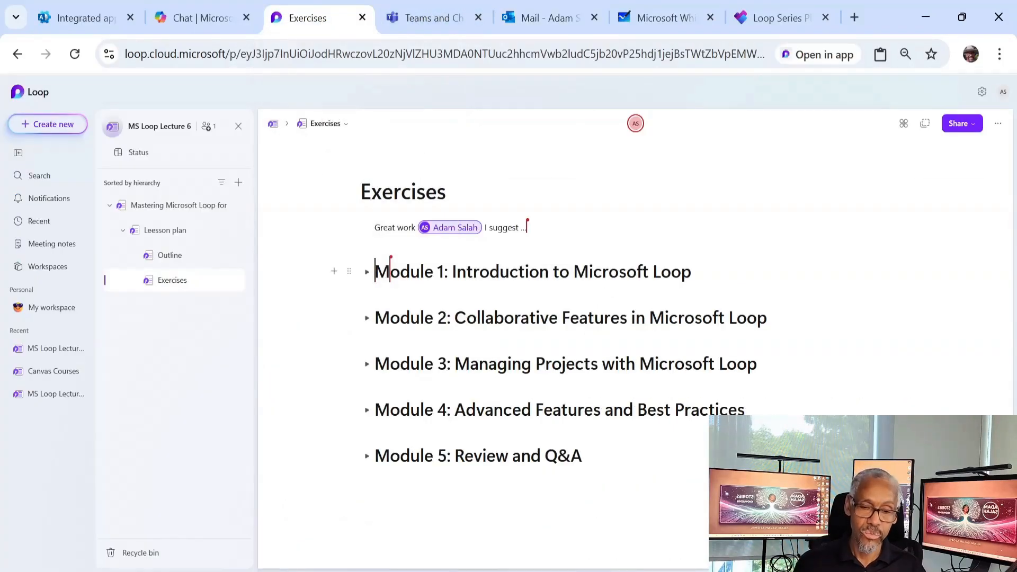
Step: Delete the "Great work" comment line from the Exercises page in Loop, and check the component in the Teams post and Outlook email
{"action": "key", "text": "ctrl+a"}
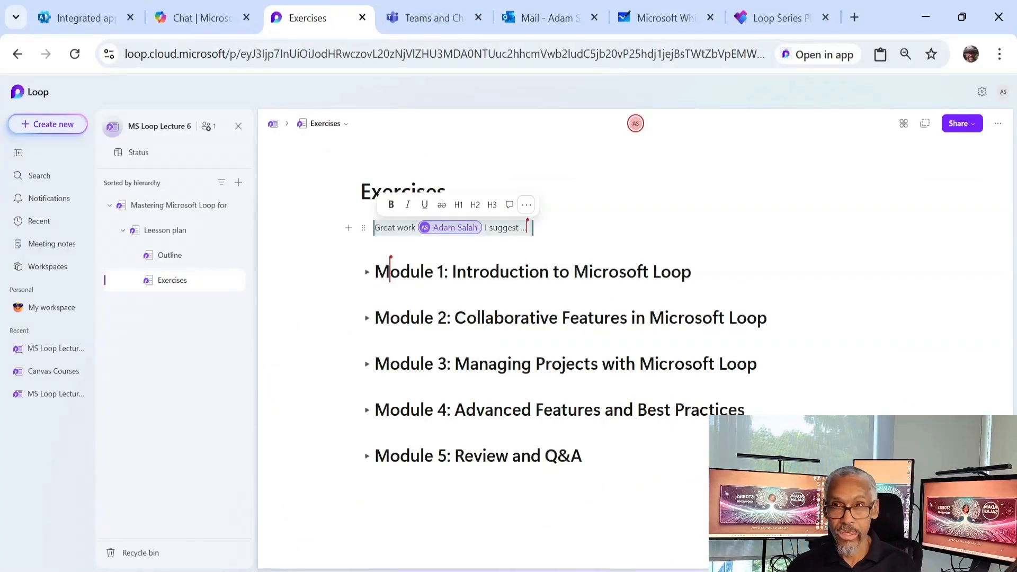
{"action": "key", "text": "Delete"}
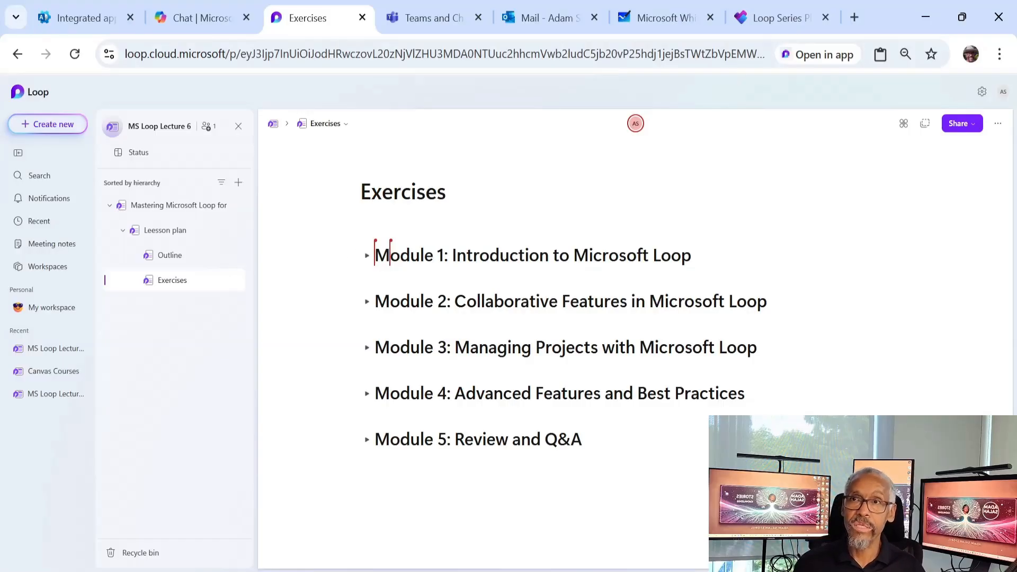
{"action": "left_click", "coordinate": [441, 11]}
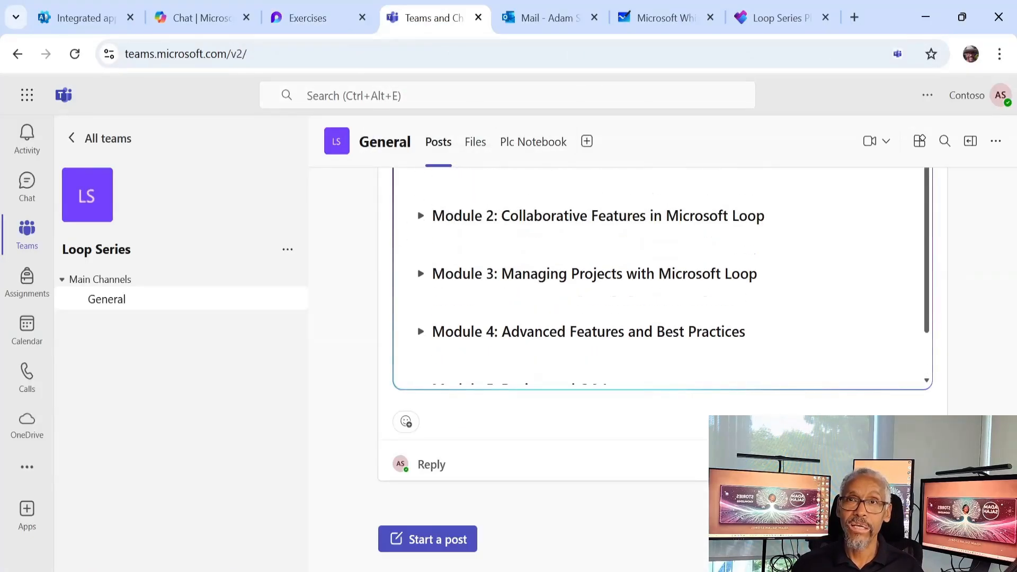
{"action": "scroll", "coordinate": [359, 293], "scroll_direction": "up", "scroll_amount": 3}
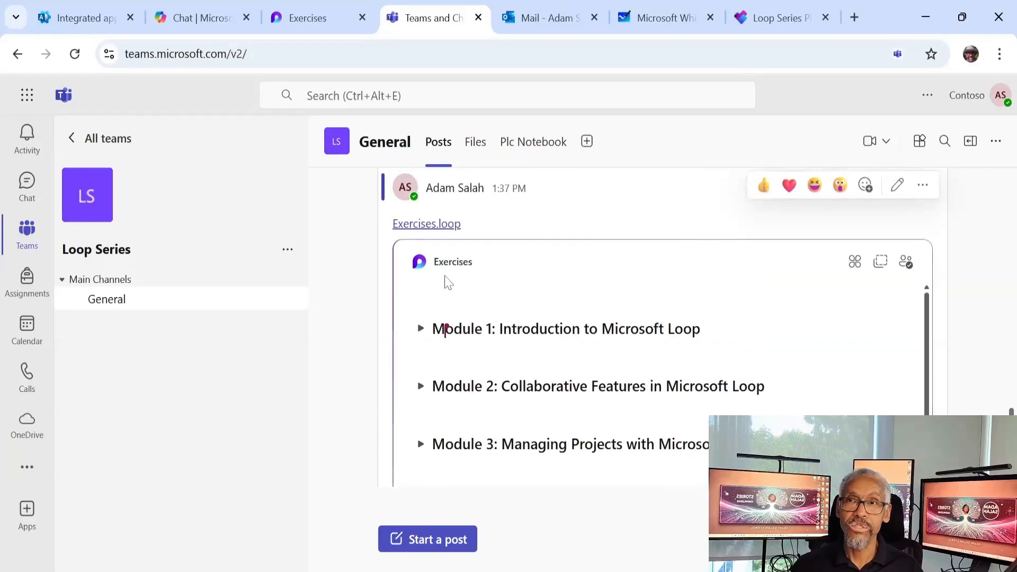
{"action": "left_click", "coordinate": [553, 12]}
{"action": "left_click", "coordinate": [604, 341]}
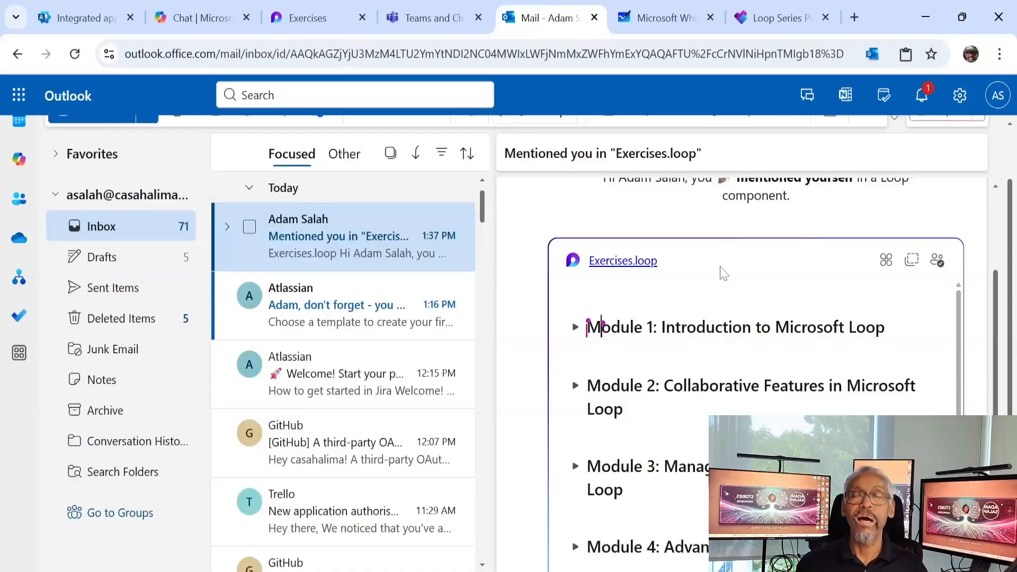
Step: Switch to Loop, review the home page's workspaces and its option for creating a new one, and reopen the MS Loop Lecture 6 workspace
{"action": "mouse_move", "coordinate": [324, 17]}
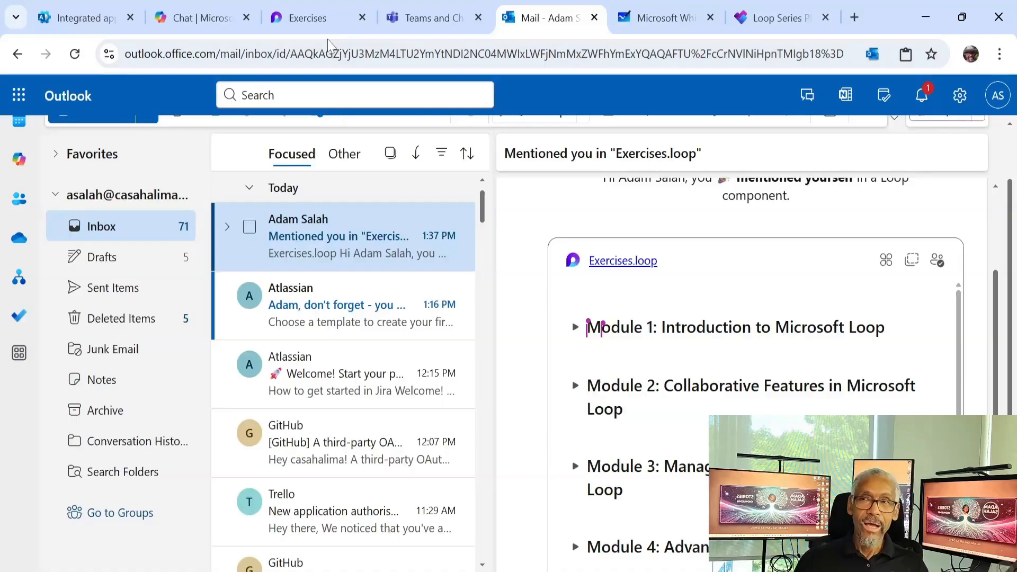
{"action": "left_click", "coordinate": [328, 9]}
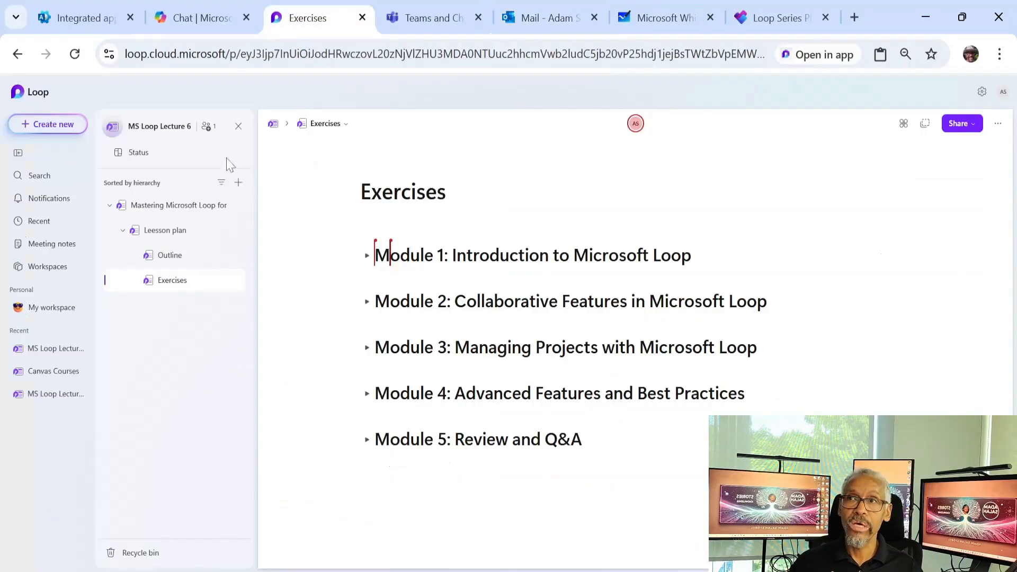
{"action": "left_click", "coordinate": [35, 95]}
{"action": "double_click", "coordinate": [238, 54]}
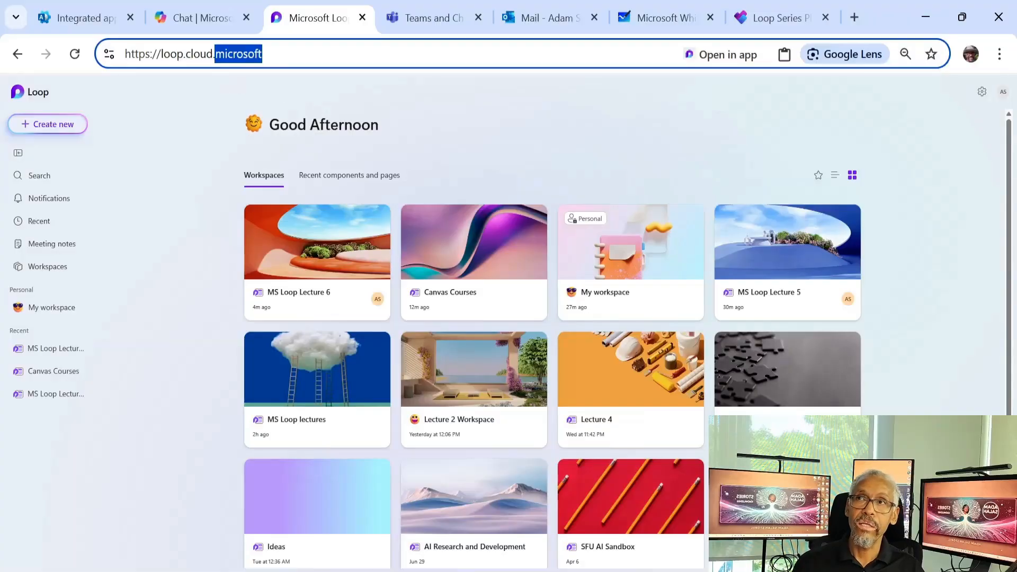
{"action": "left_click", "coordinate": [526, 139]}
{"action": "left_click", "coordinate": [58, 125]}
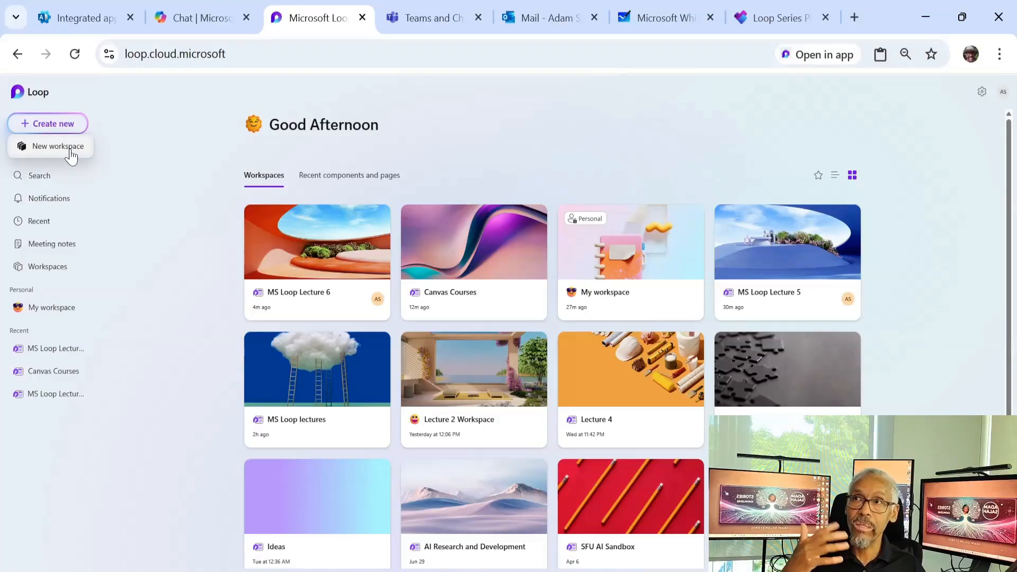
{"action": "left_click", "coordinate": [303, 275]}
{"action": "left_click", "coordinate": [296, 275]}
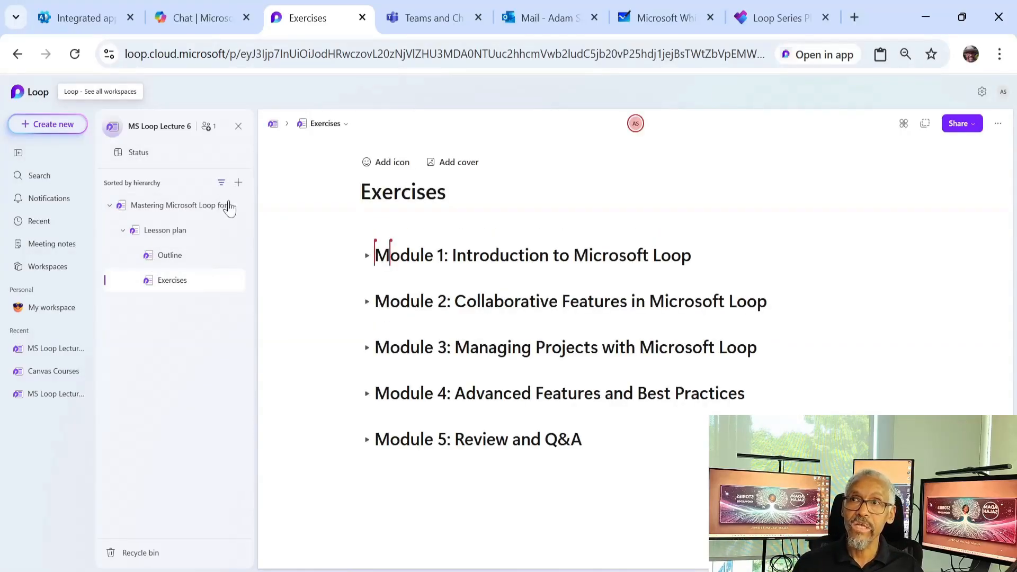
Step: Create a new page in the MS Loop Lecture 6 workspace and place it under Leesson plan between Outline and Exercises
{"action": "left_click", "coordinate": [233, 282]}
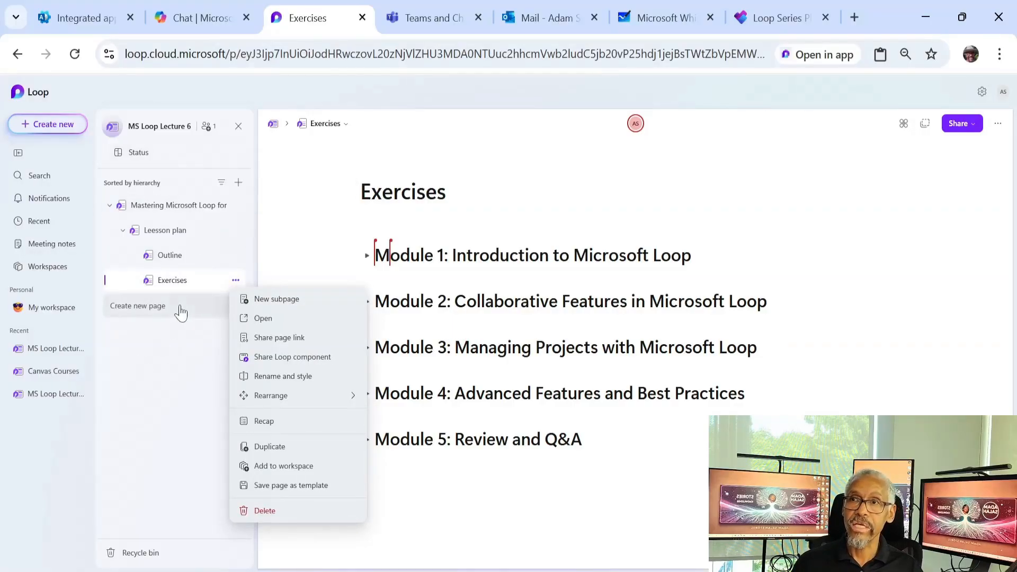
{"action": "left_click", "coordinate": [170, 319]}
{"action": "left_click", "coordinate": [185, 313]}
{"action": "left_click", "coordinate": [235, 305]}
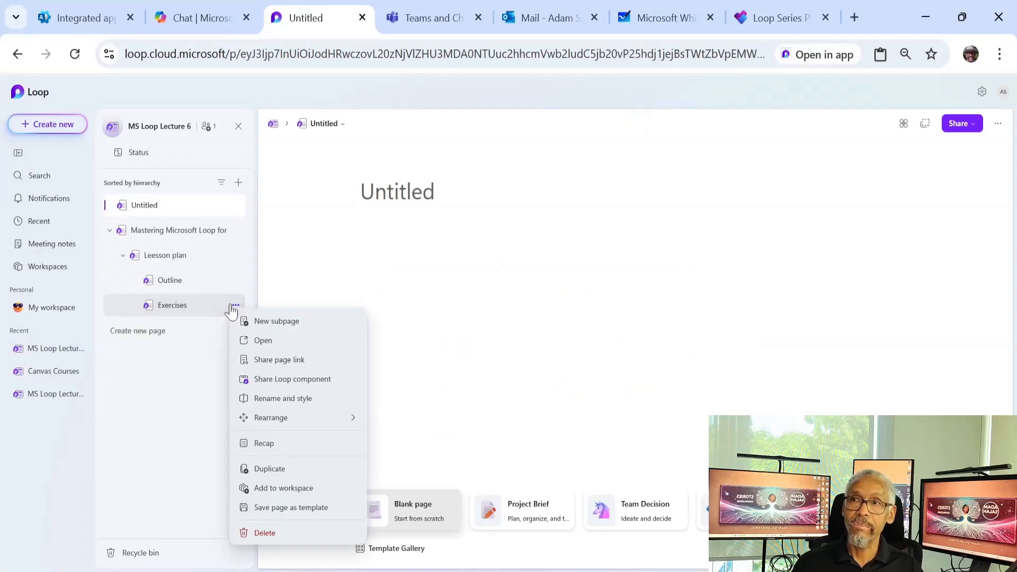
{"action": "left_click_drag", "start_coordinate": [180, 209], "coordinate": [188, 299]}
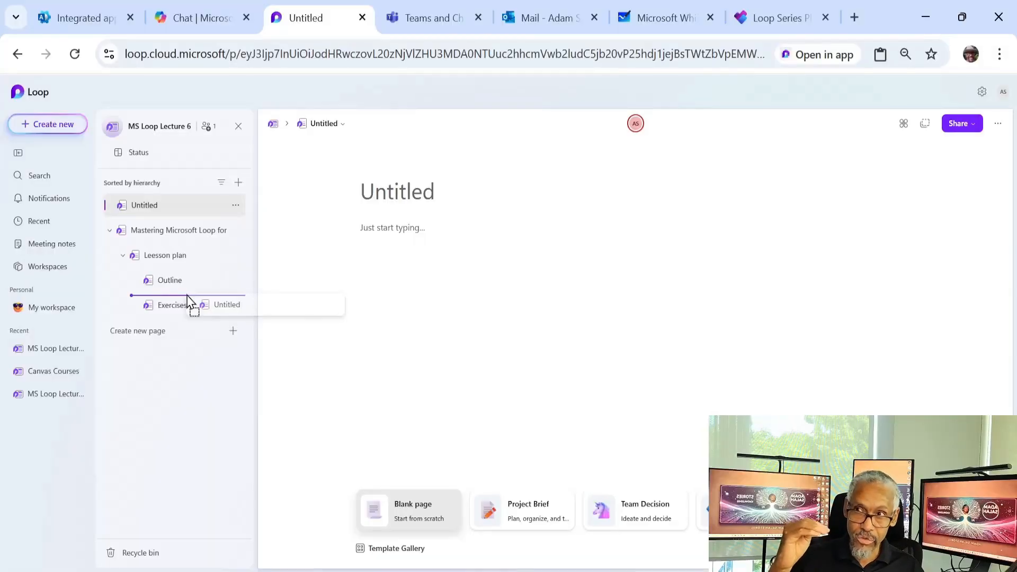
{"action": "left_click_drag", "start_coordinate": [188, 300], "coordinate": [191, 303]}
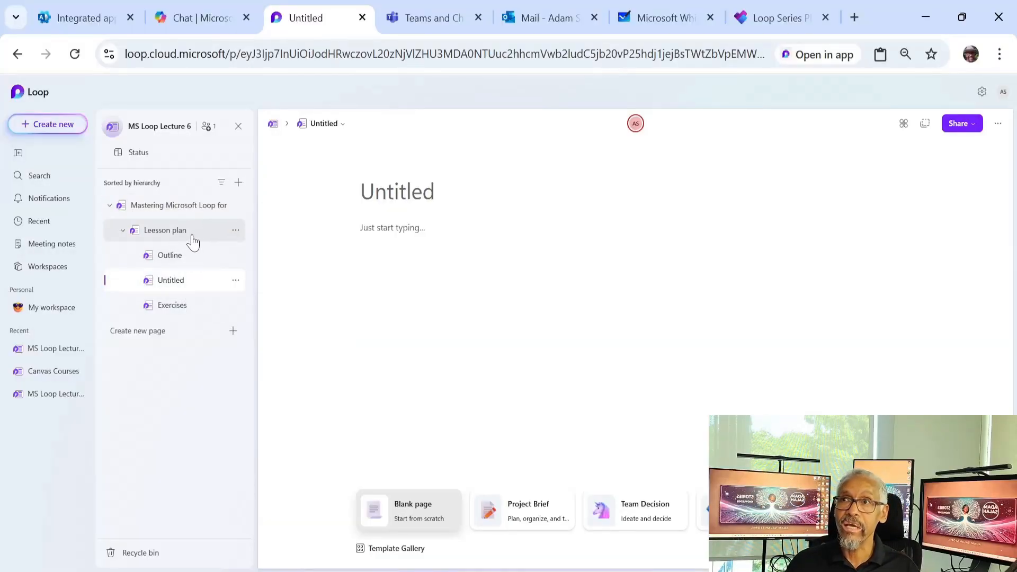
Step: Delete the untitled page located between Outline and Exercises under Leesson plan
{"action": "left_click", "coordinate": [234, 281]}
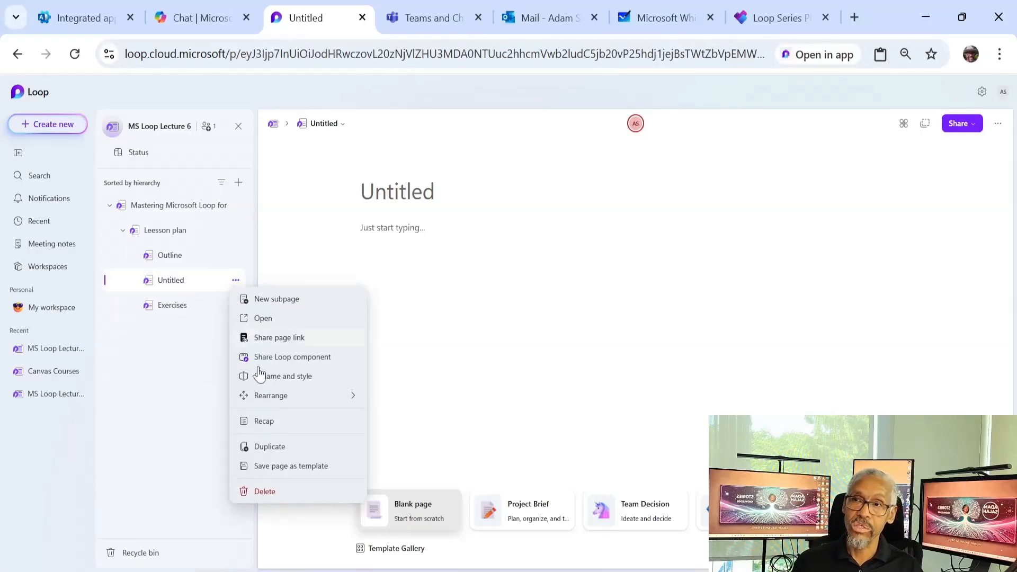
{"action": "left_click", "coordinate": [265, 492]}
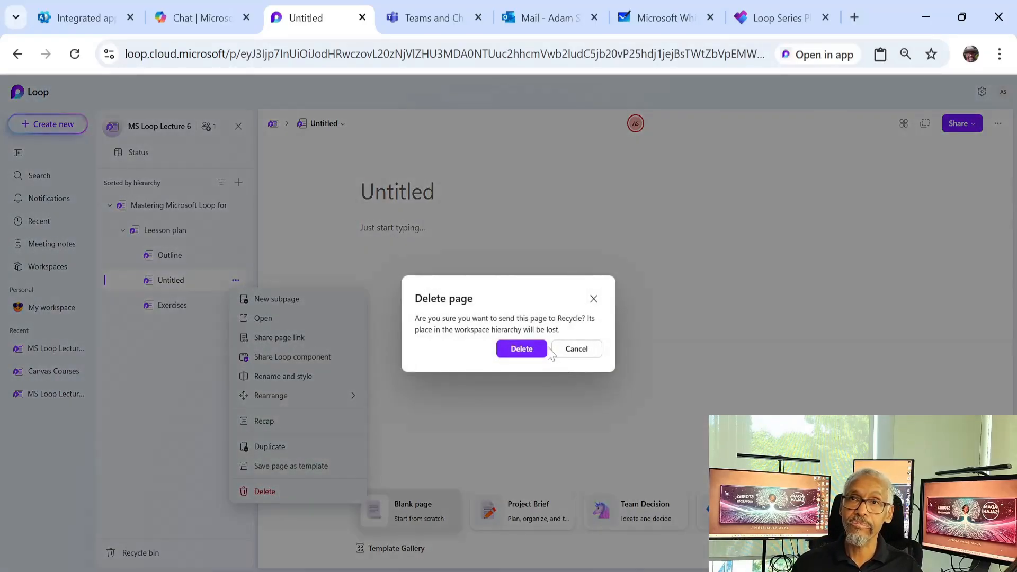
{"action": "left_click", "coordinate": [522, 349]}
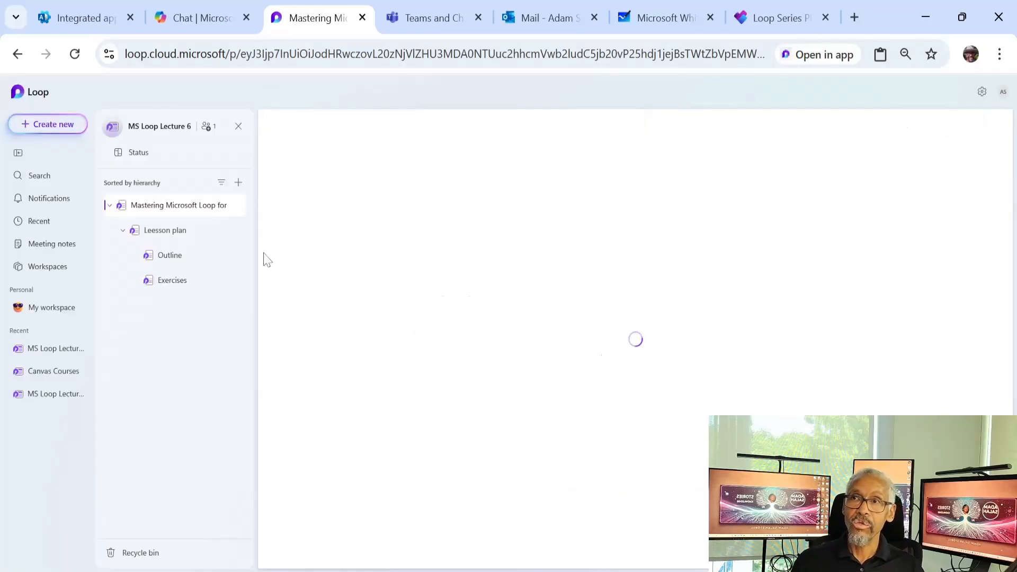